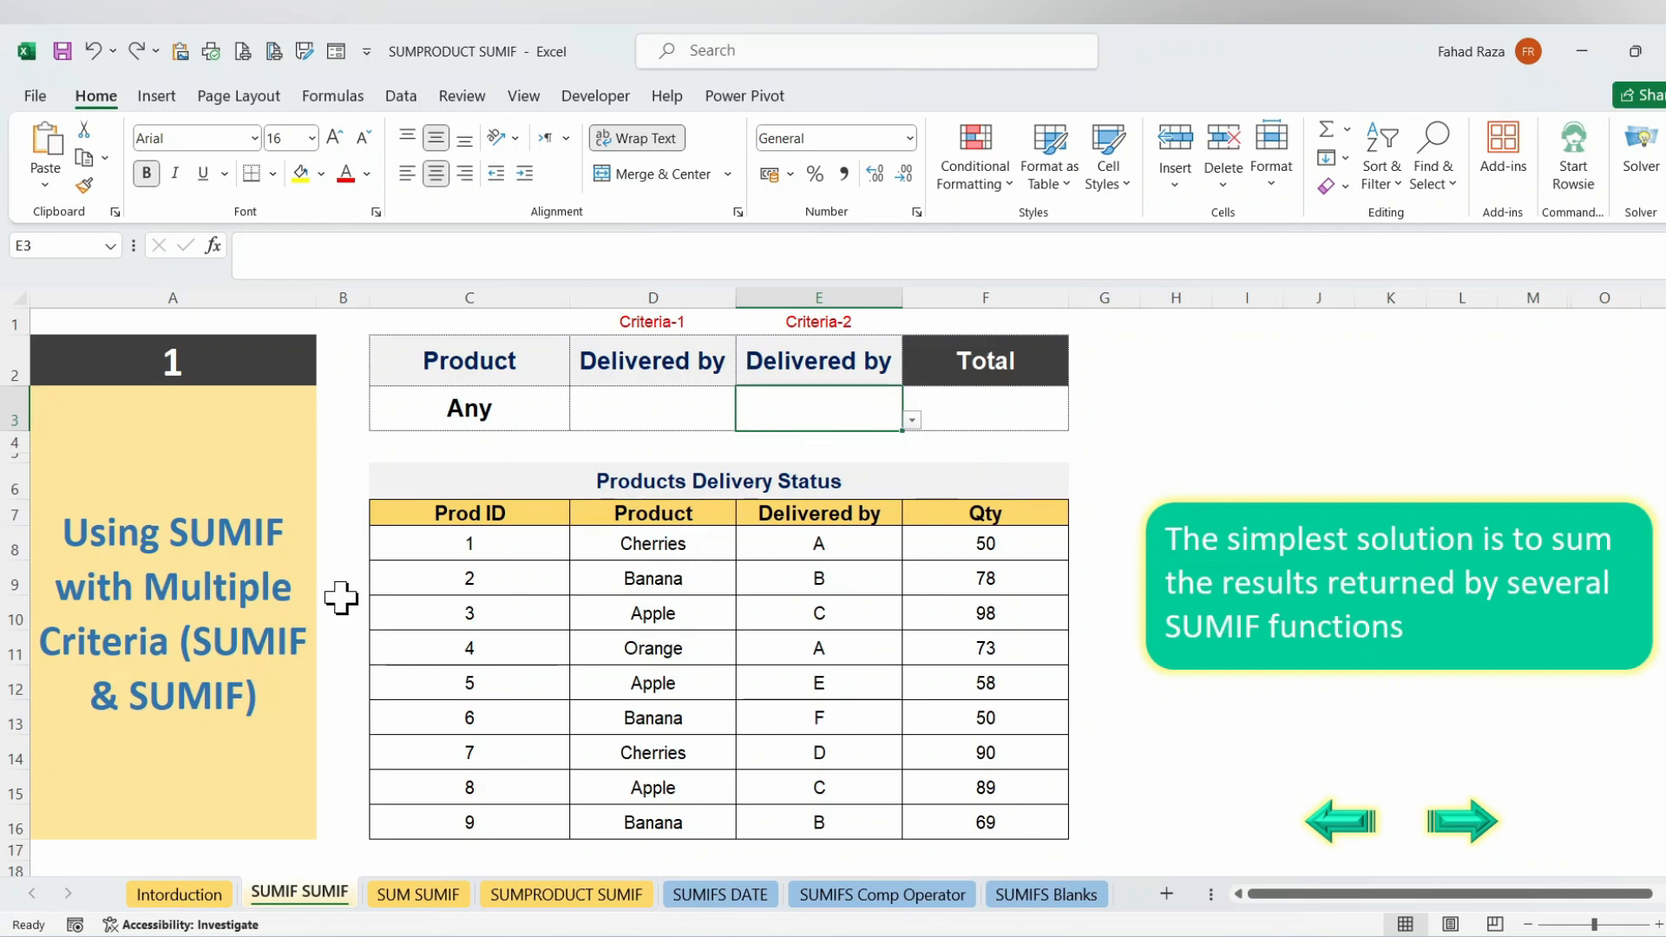
# - In Total cell F3, enter the first part of the formula, =SUMIF(E8:E16,D3,F8:F16), to sum quantities matching Criteria-1
pyautogui.click(998, 411)
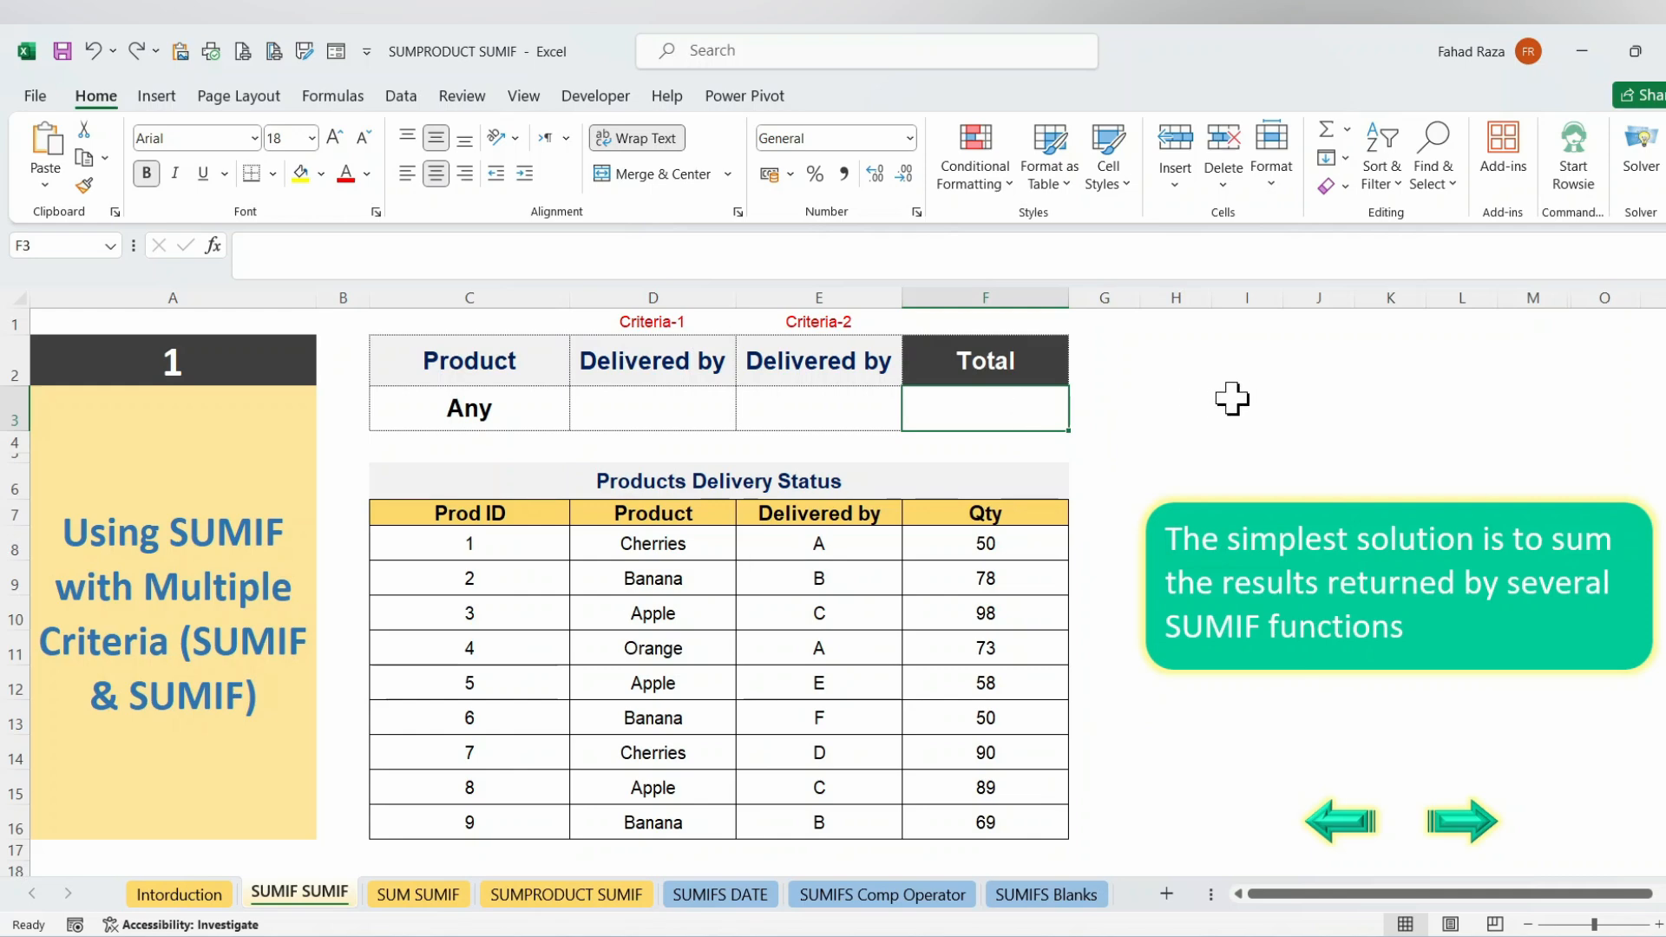
pyautogui.write('=')
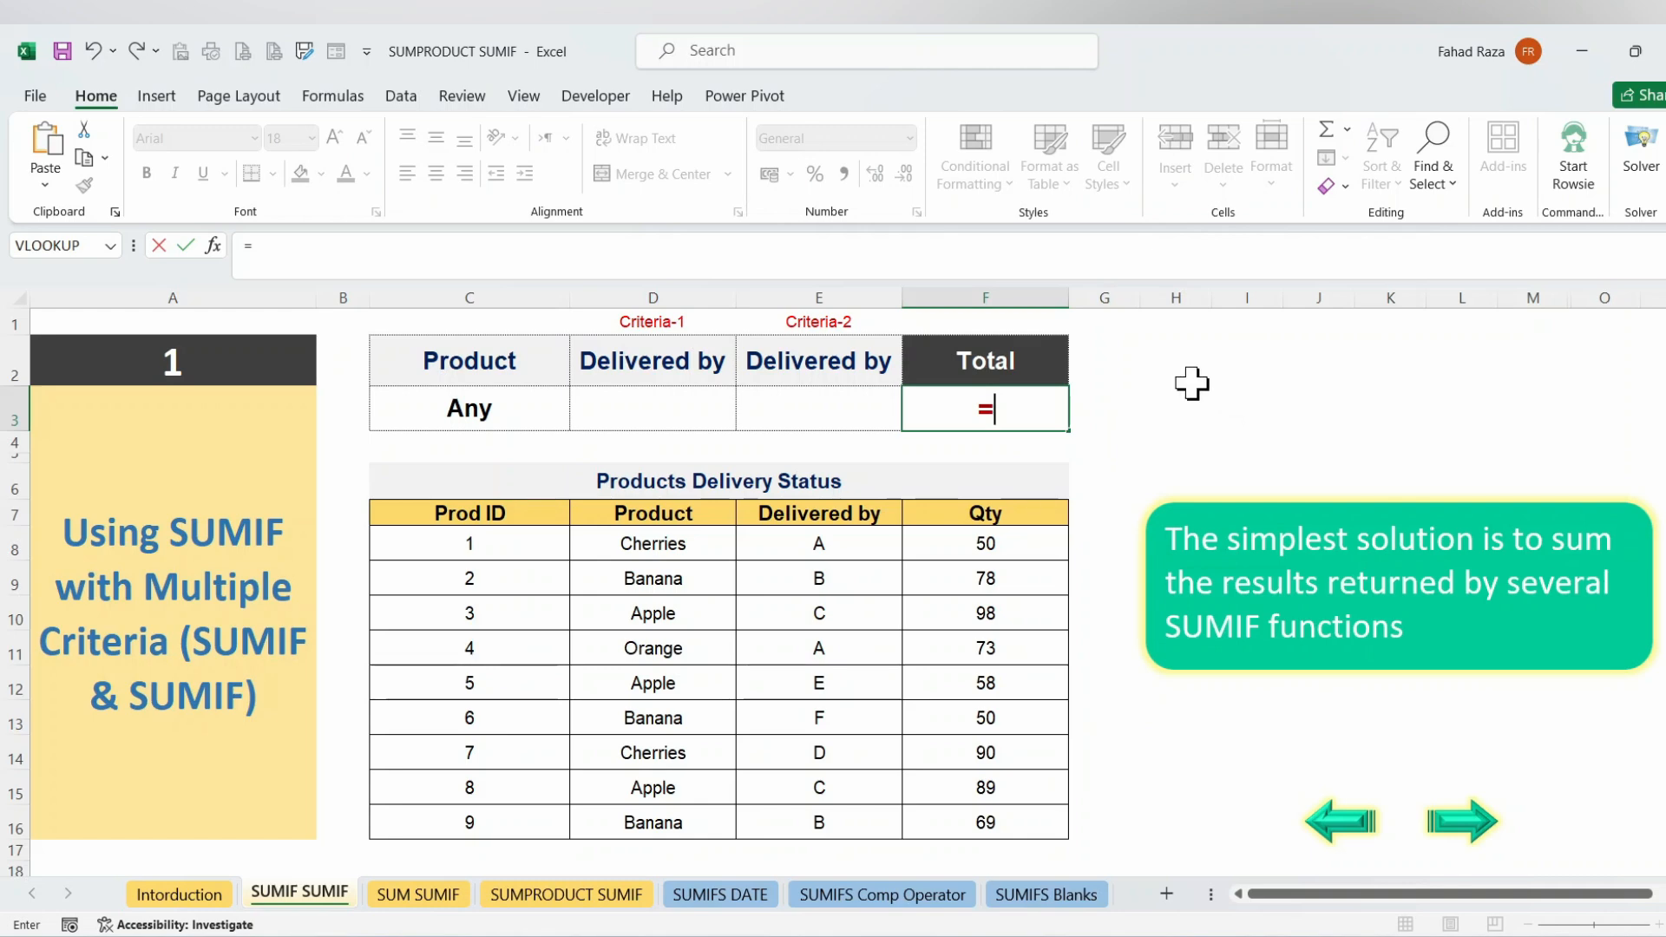
pyautogui.write('SUMI')
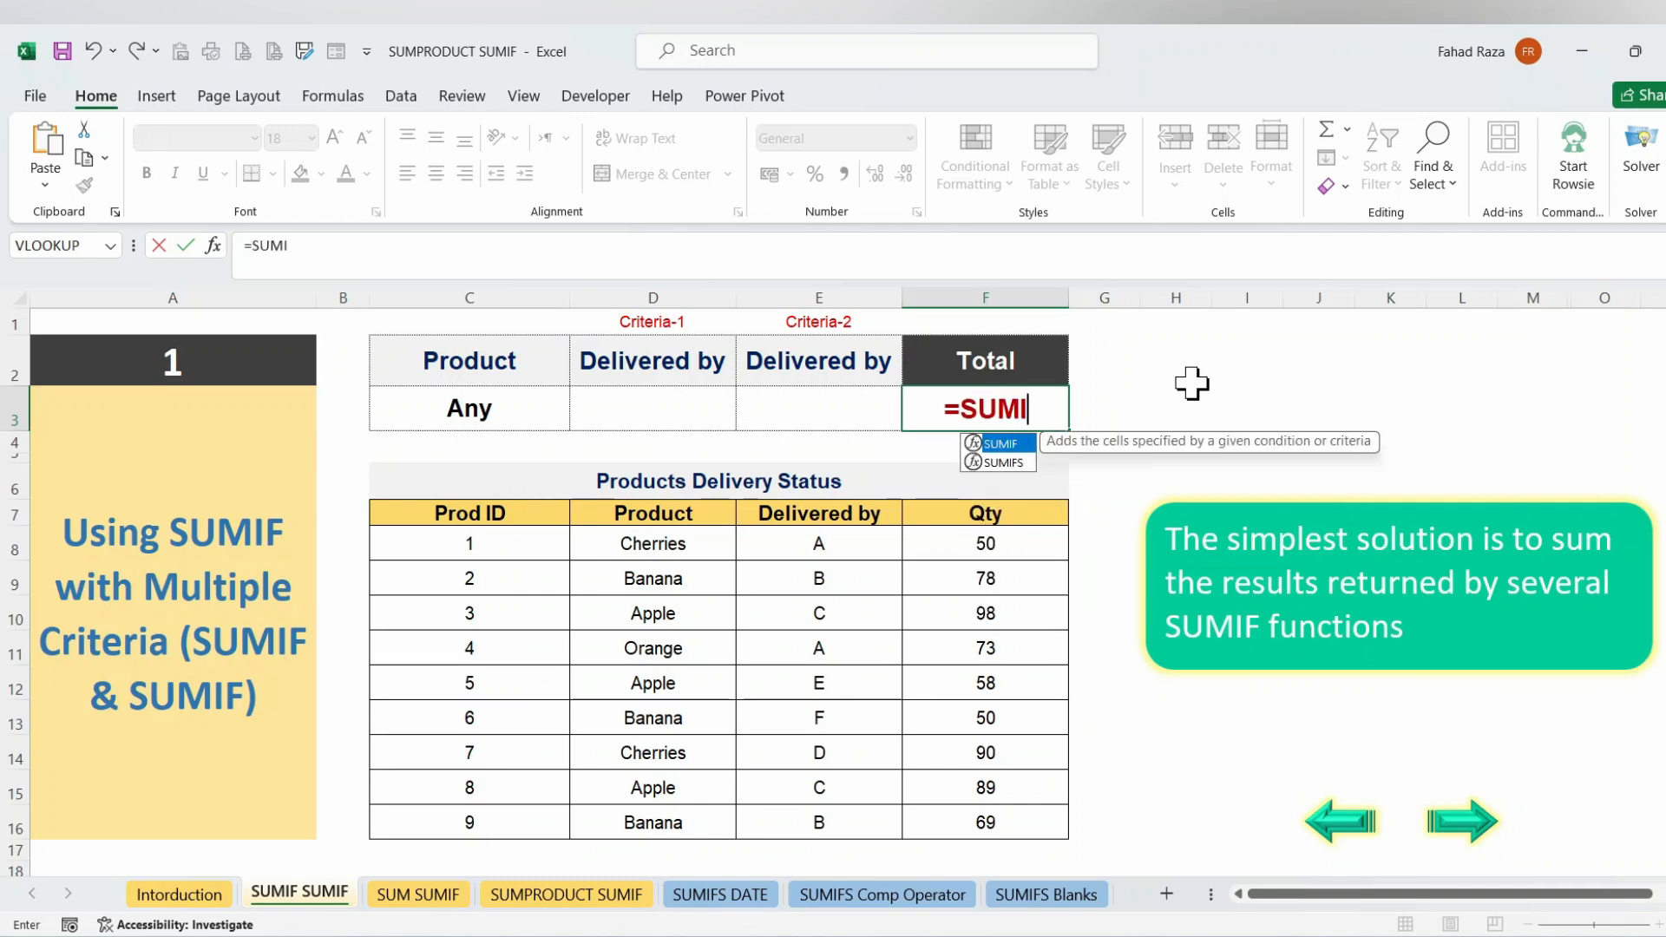
pyautogui.write('F(')
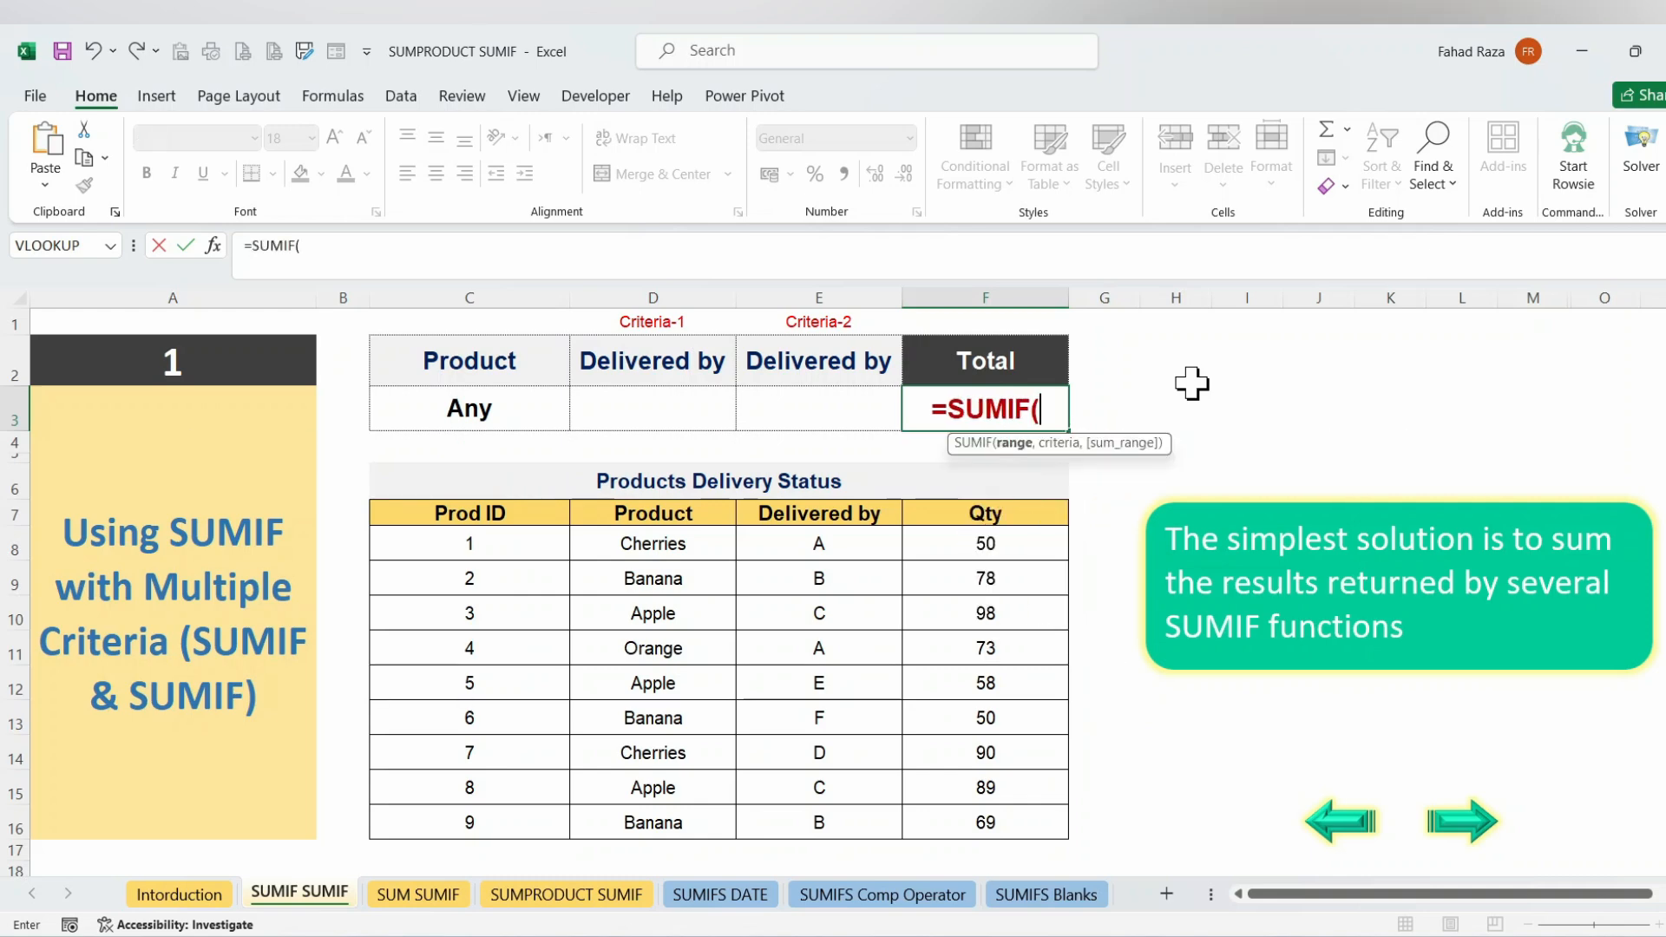
pyautogui.click(838, 547)
pyautogui.moveTo(833, 580); pyautogui.dragTo(841, 822)
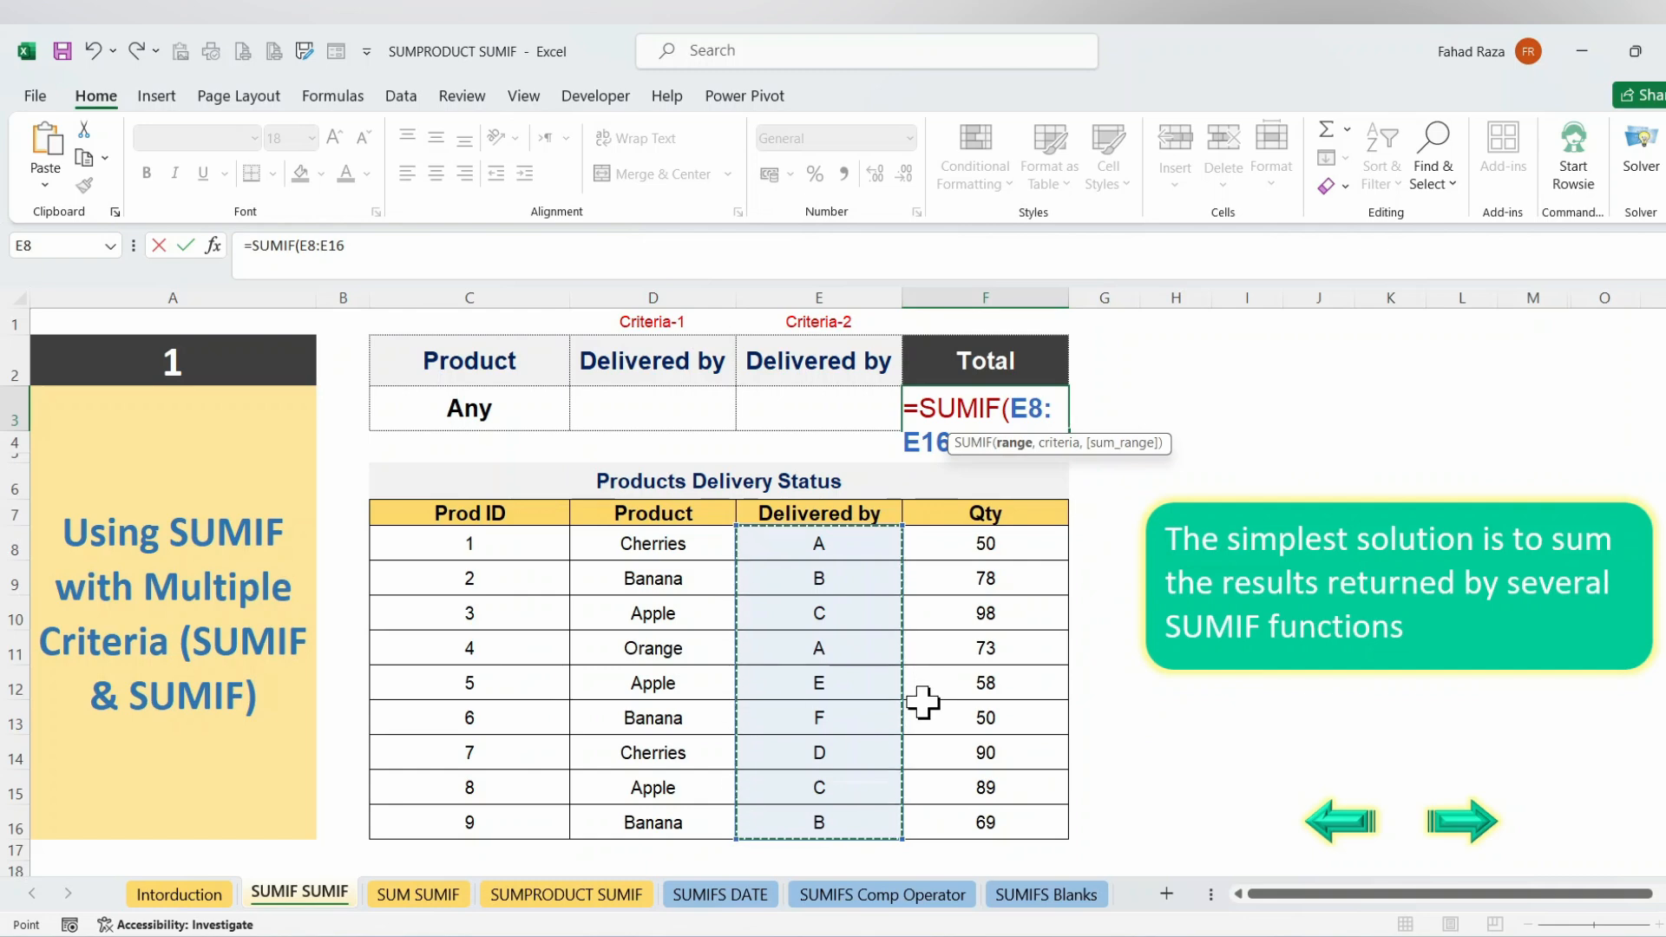
pyautogui.write(',')
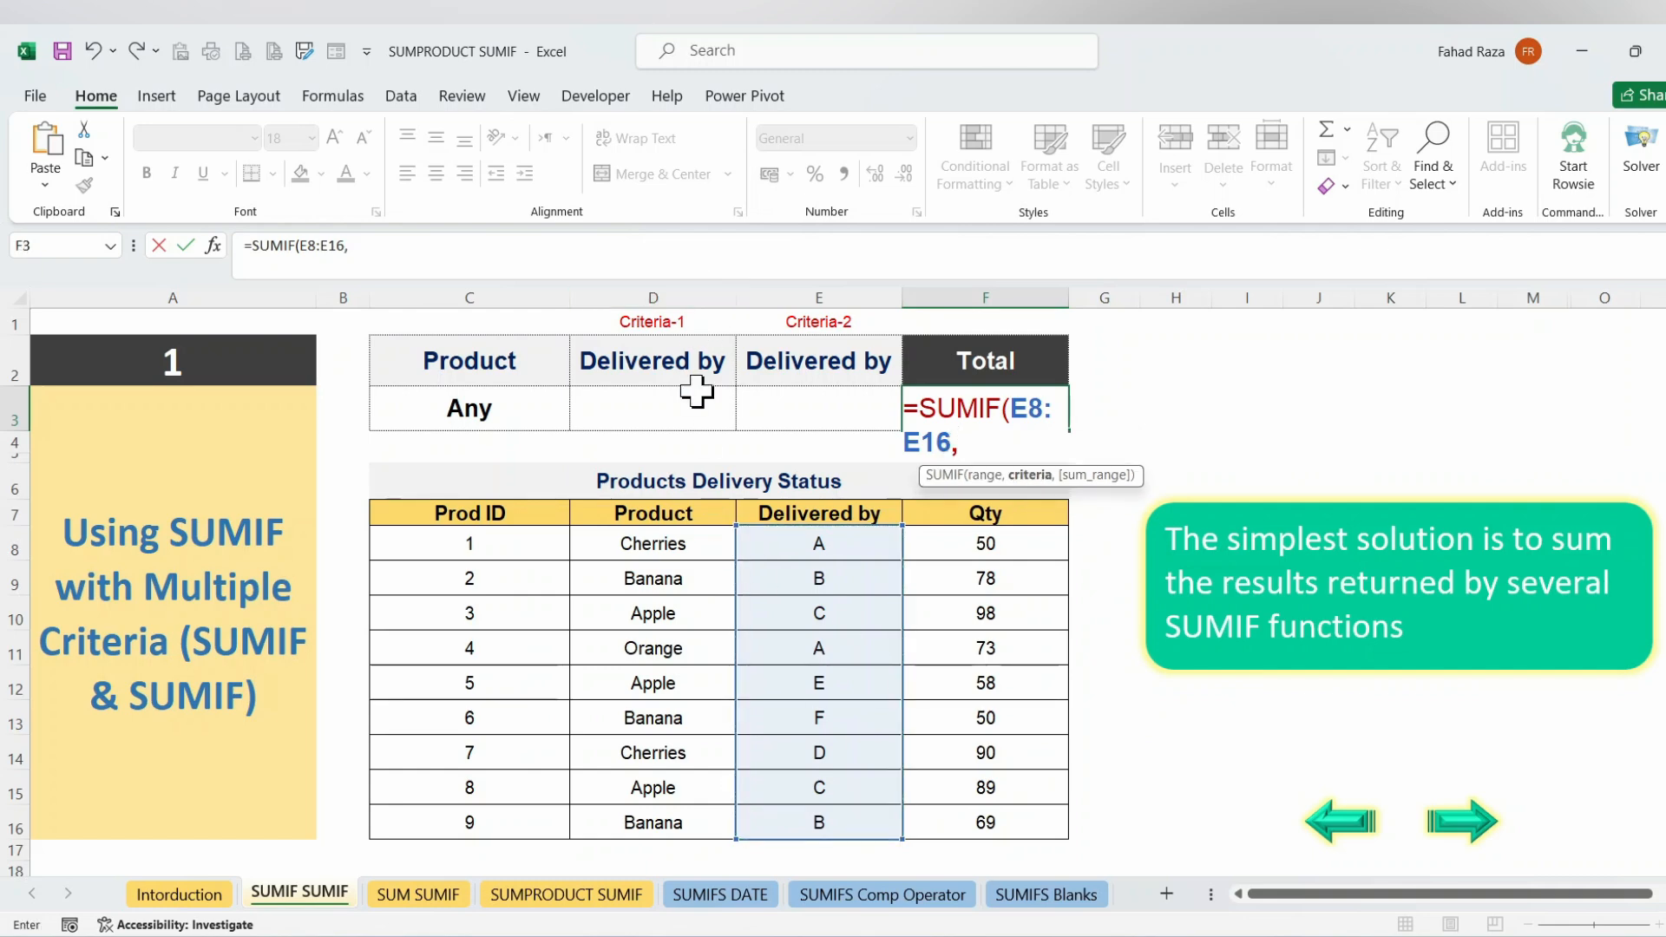
pyautogui.click(676, 414)
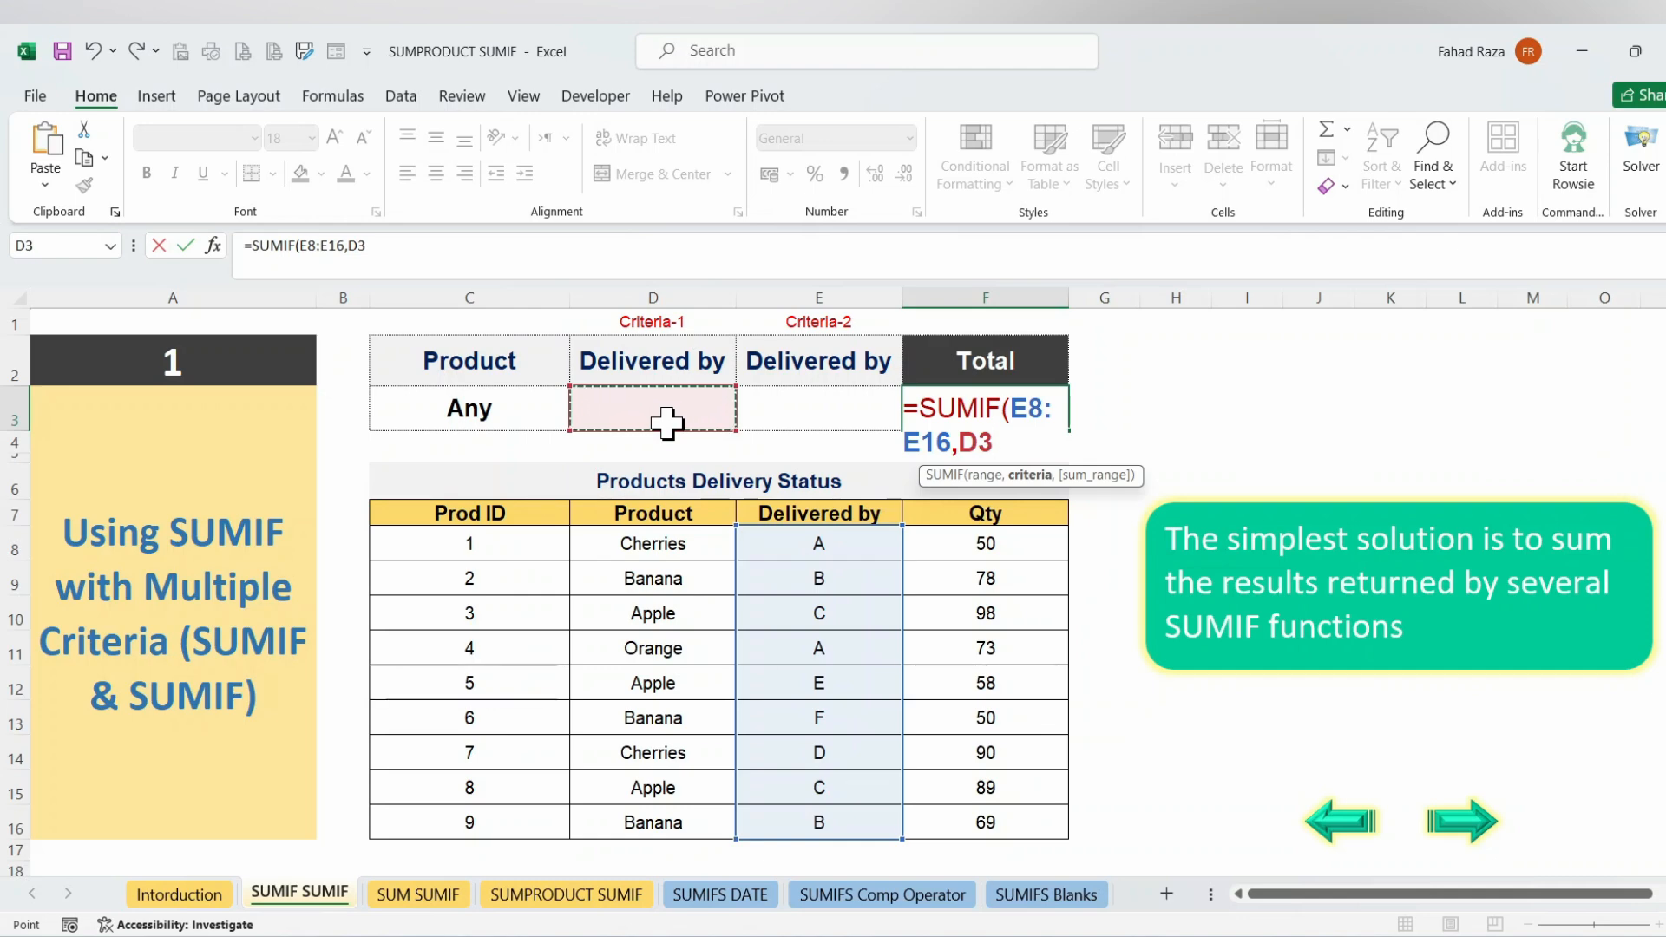
pyautogui.write(',')
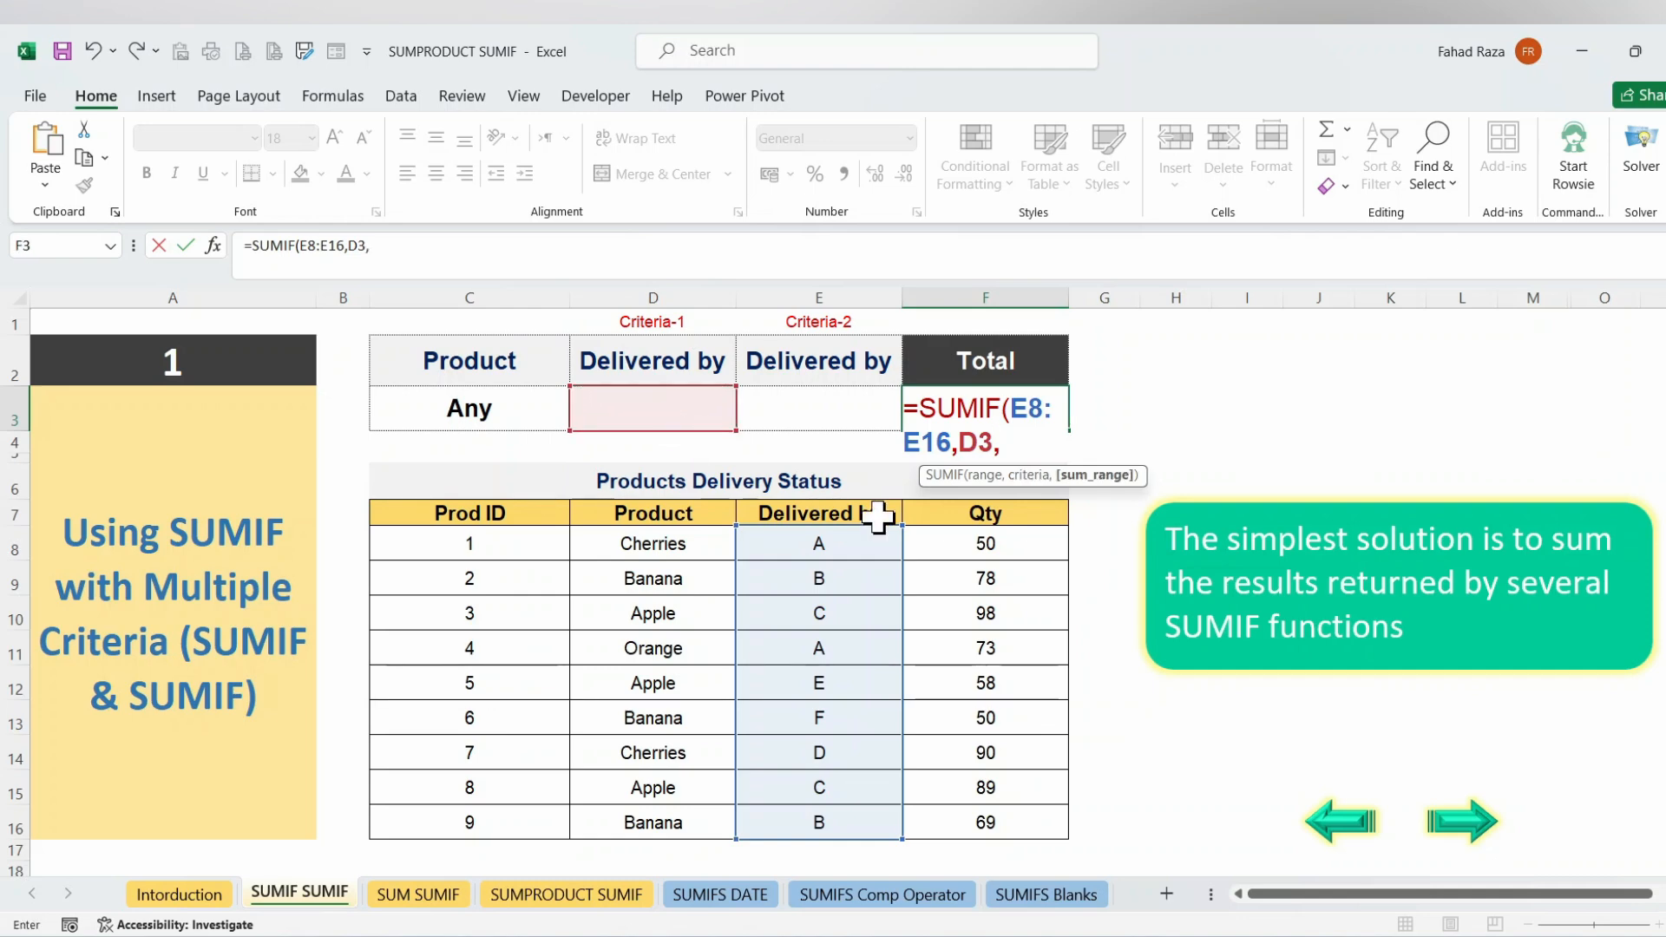
pyautogui.moveTo(1030, 550); pyautogui.dragTo(1028, 816)
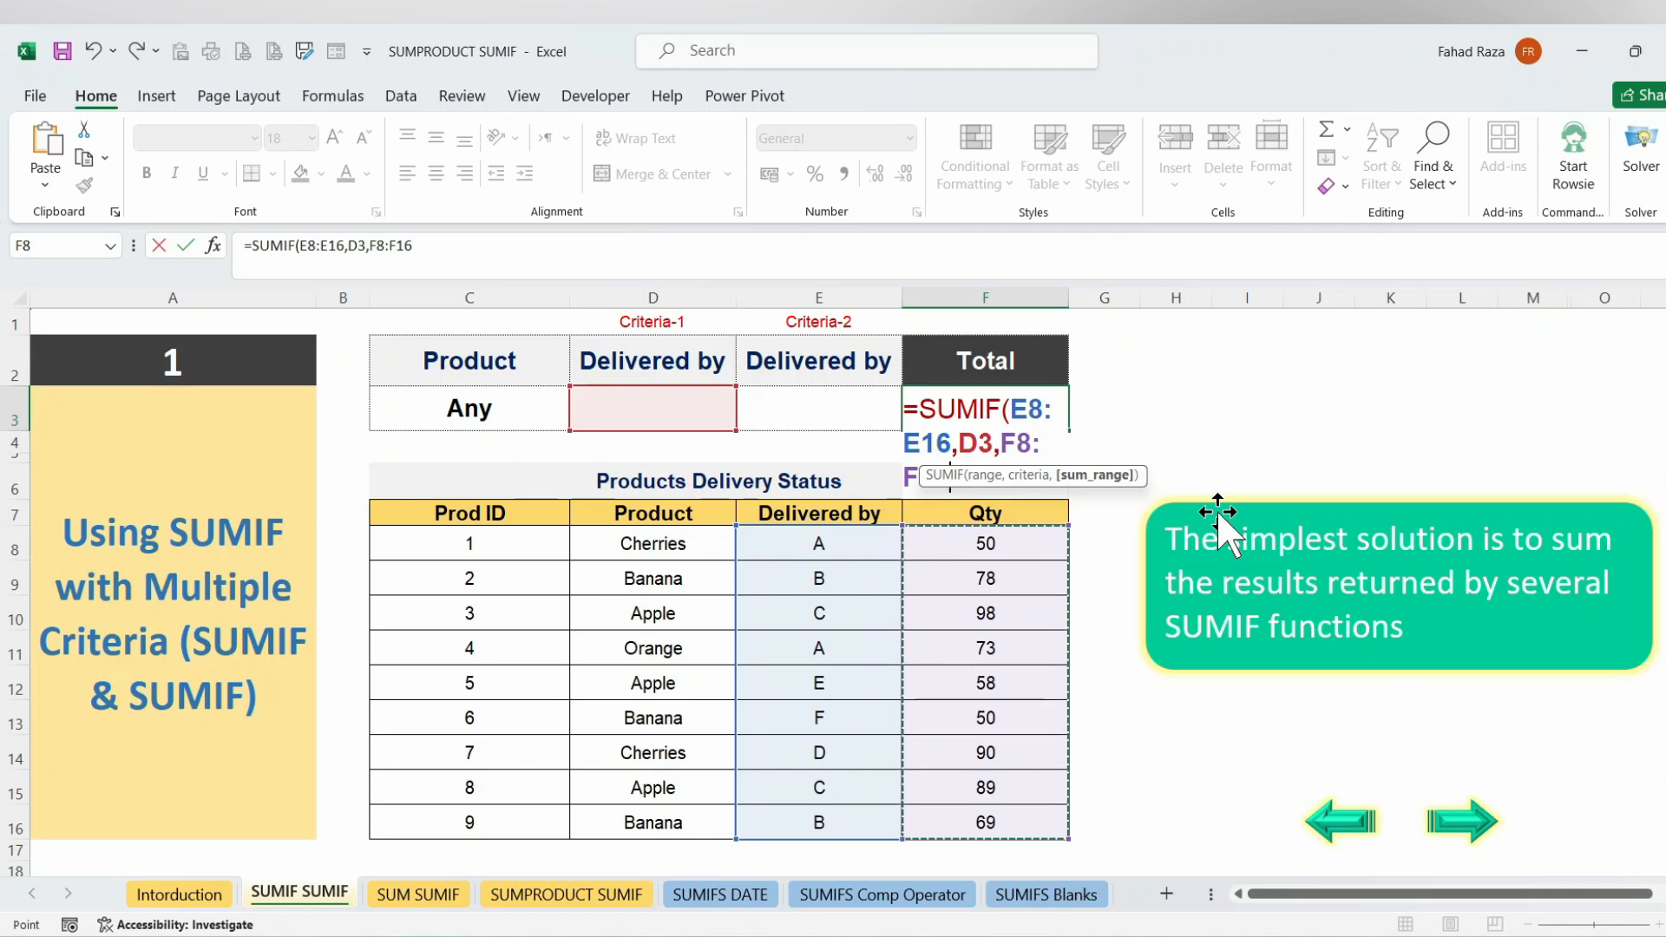
pyautogui.write(')')
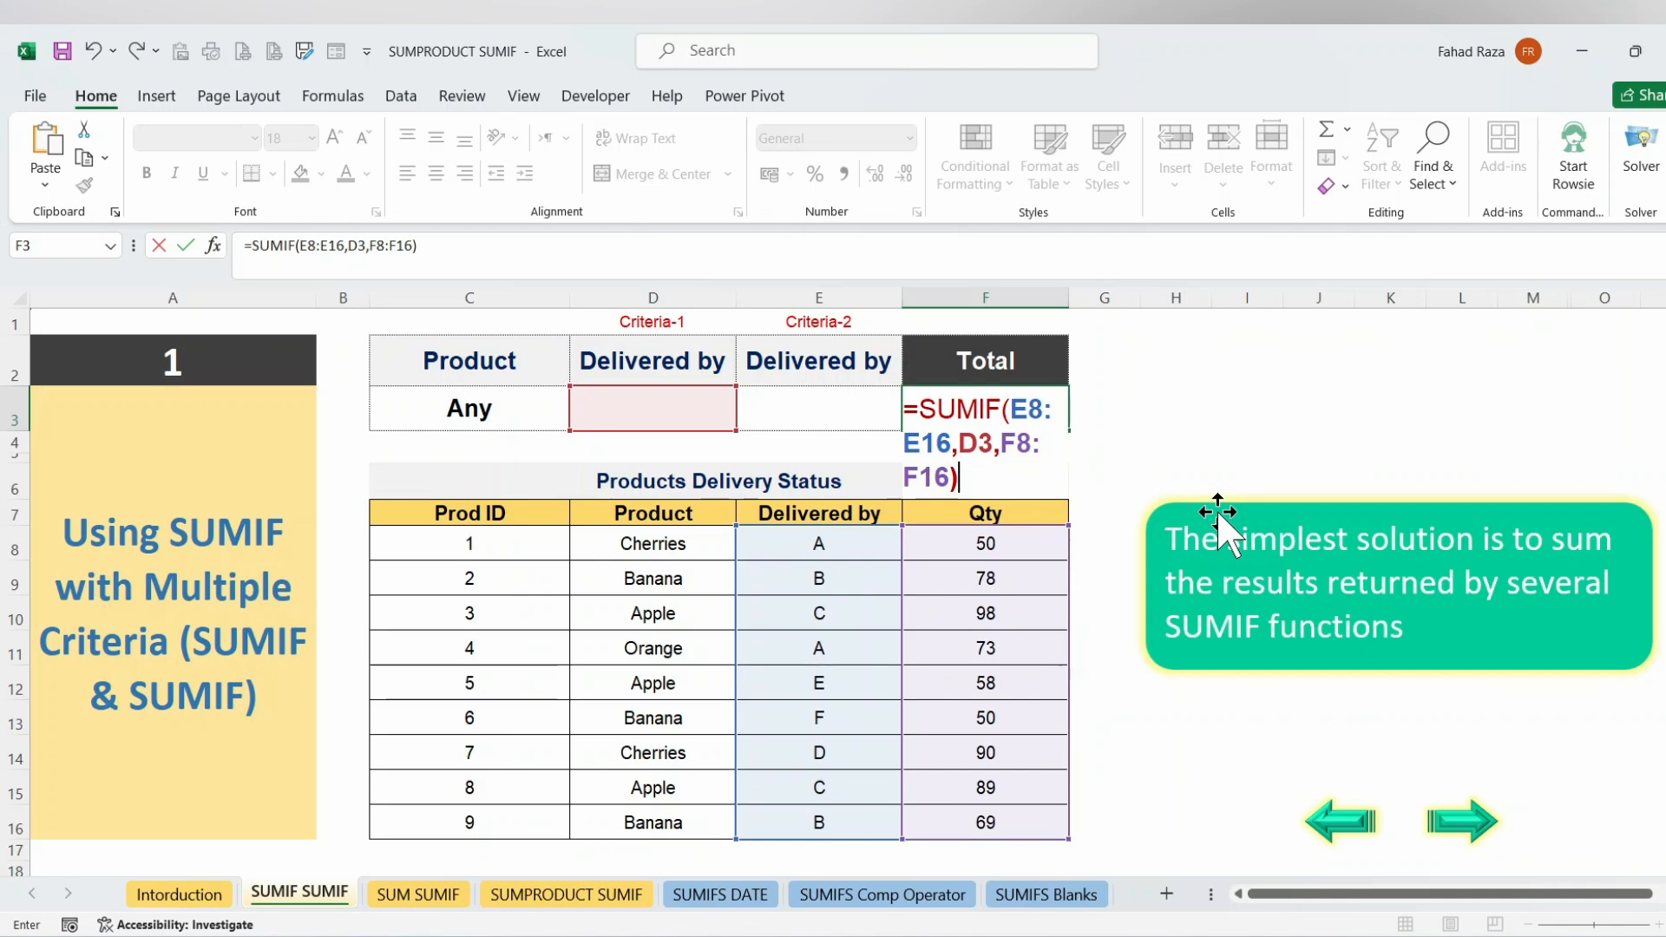
# - Complete the Total formula by adding +SUMIF(E8:E16,E3,F8:F16) for Criteria-2 and commit it
pyautogui.write('+SUMIF(')
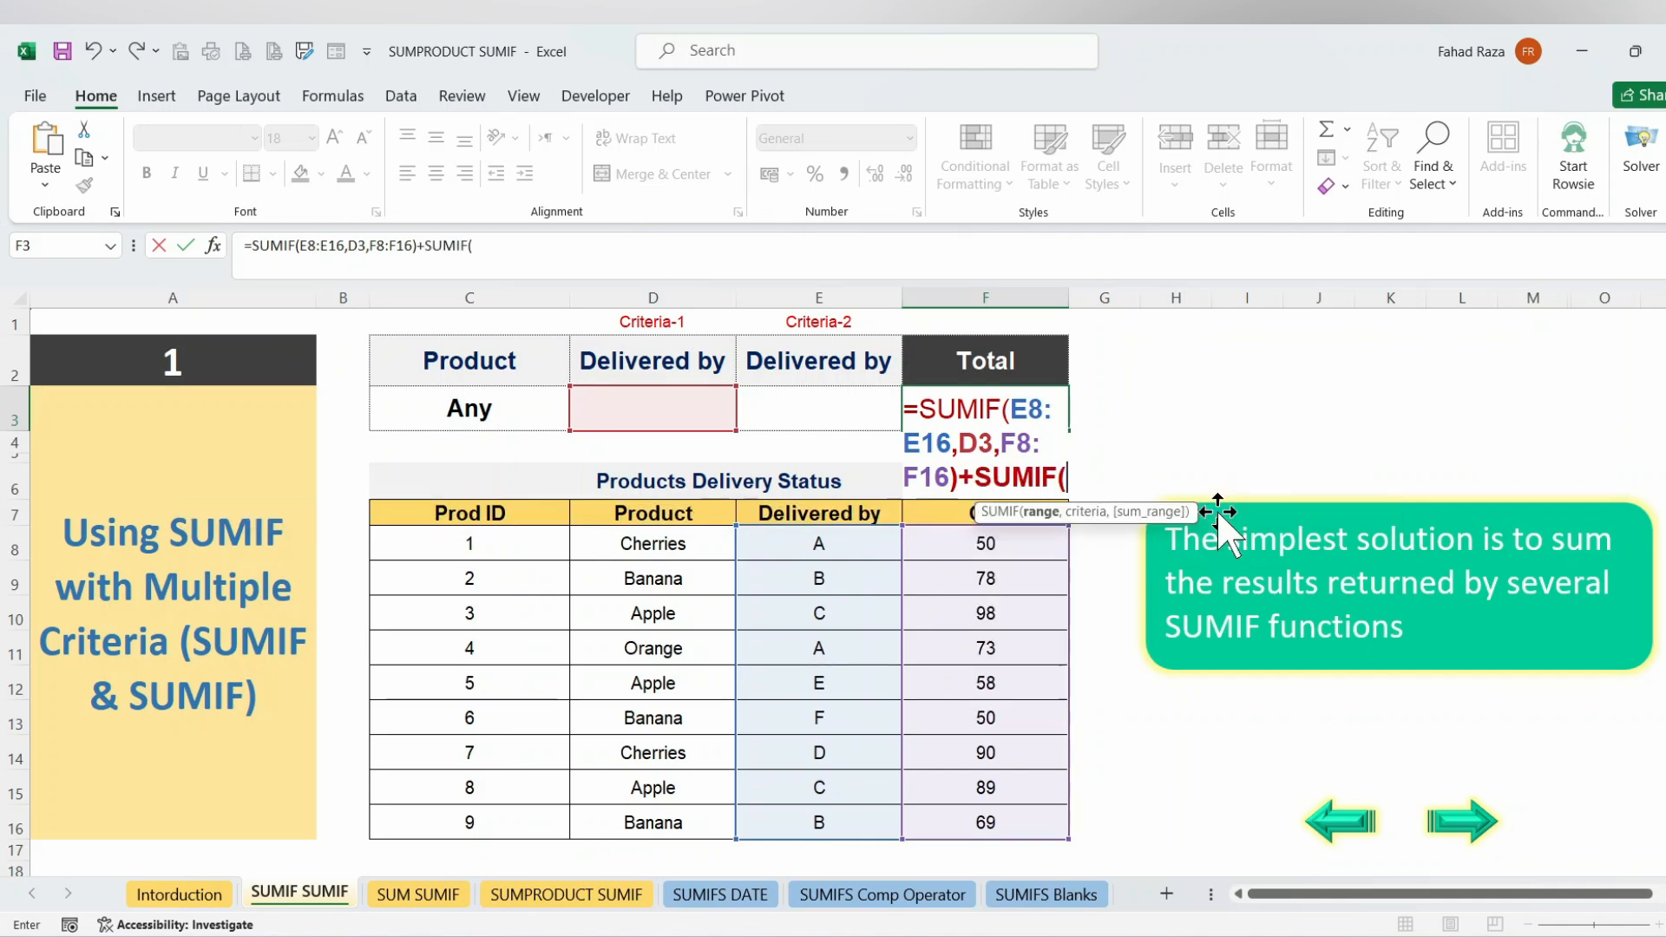
pyautogui.moveTo(818, 544); pyautogui.dragTo(826, 816)
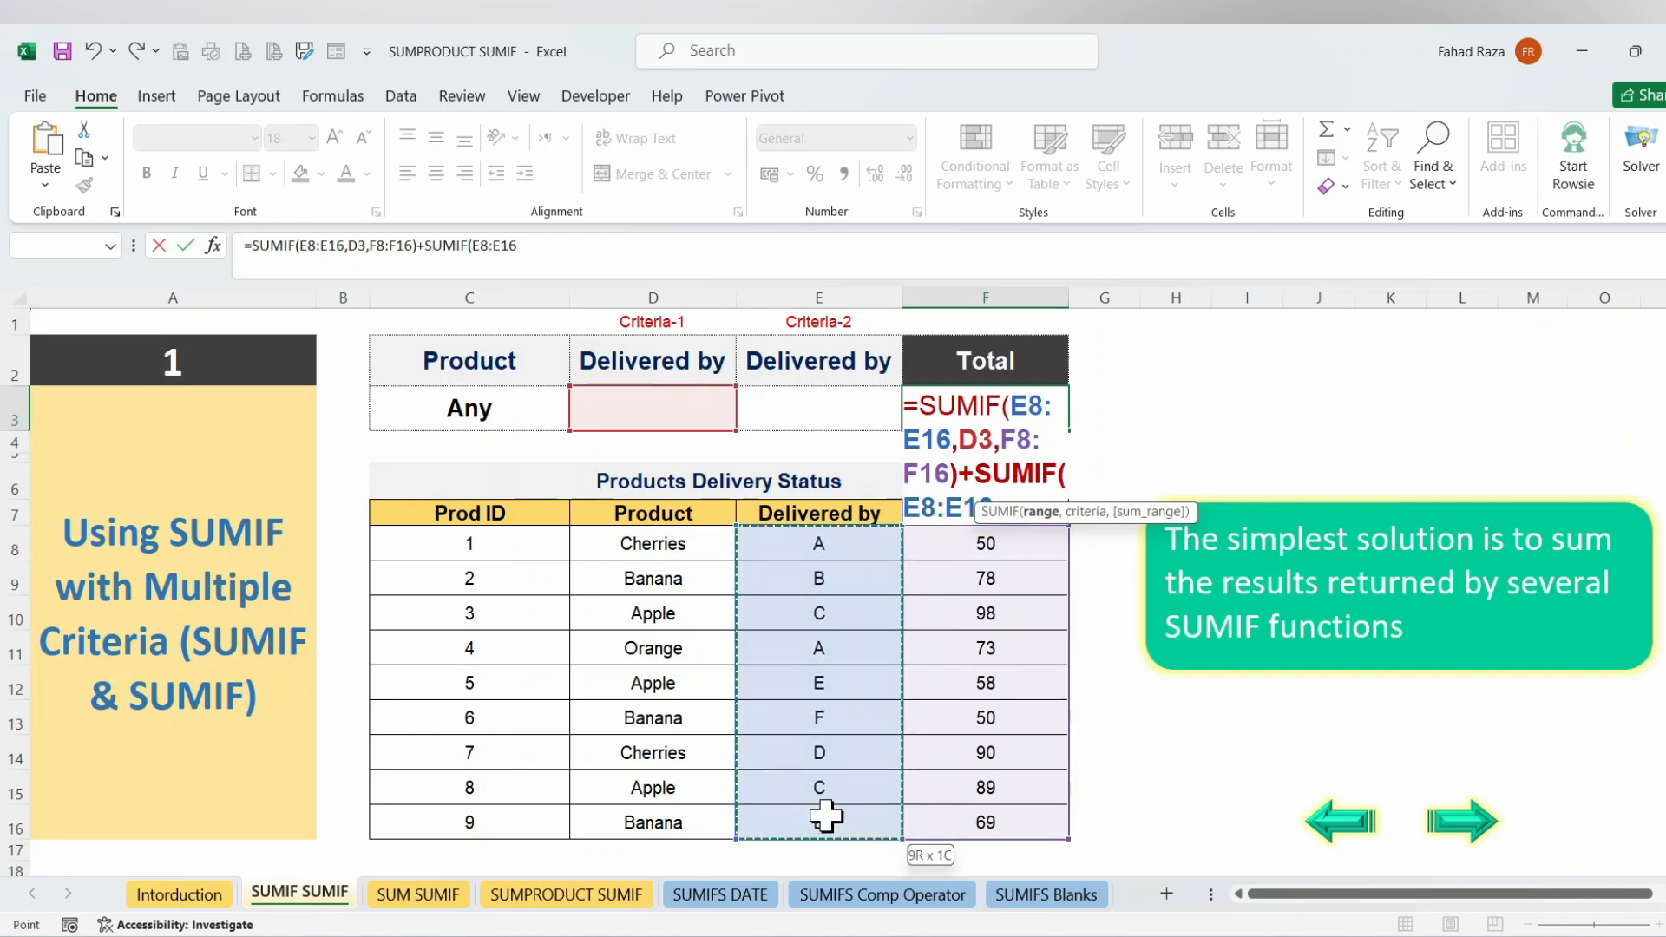
pyautogui.write(',')
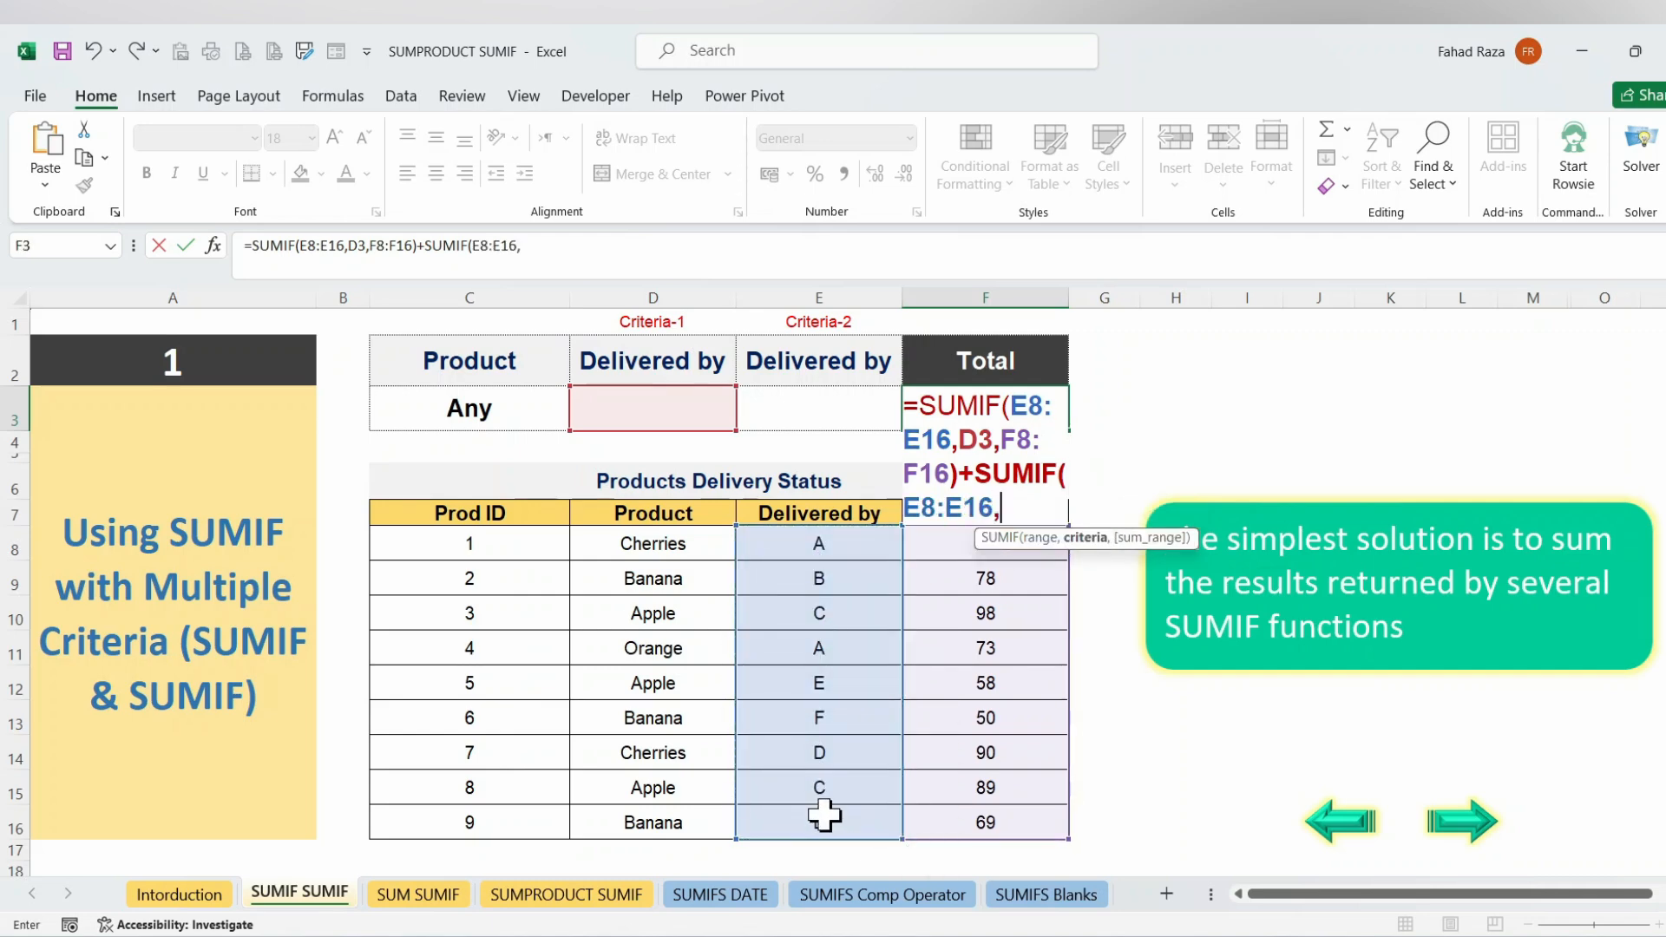
pyautogui.click(835, 406)
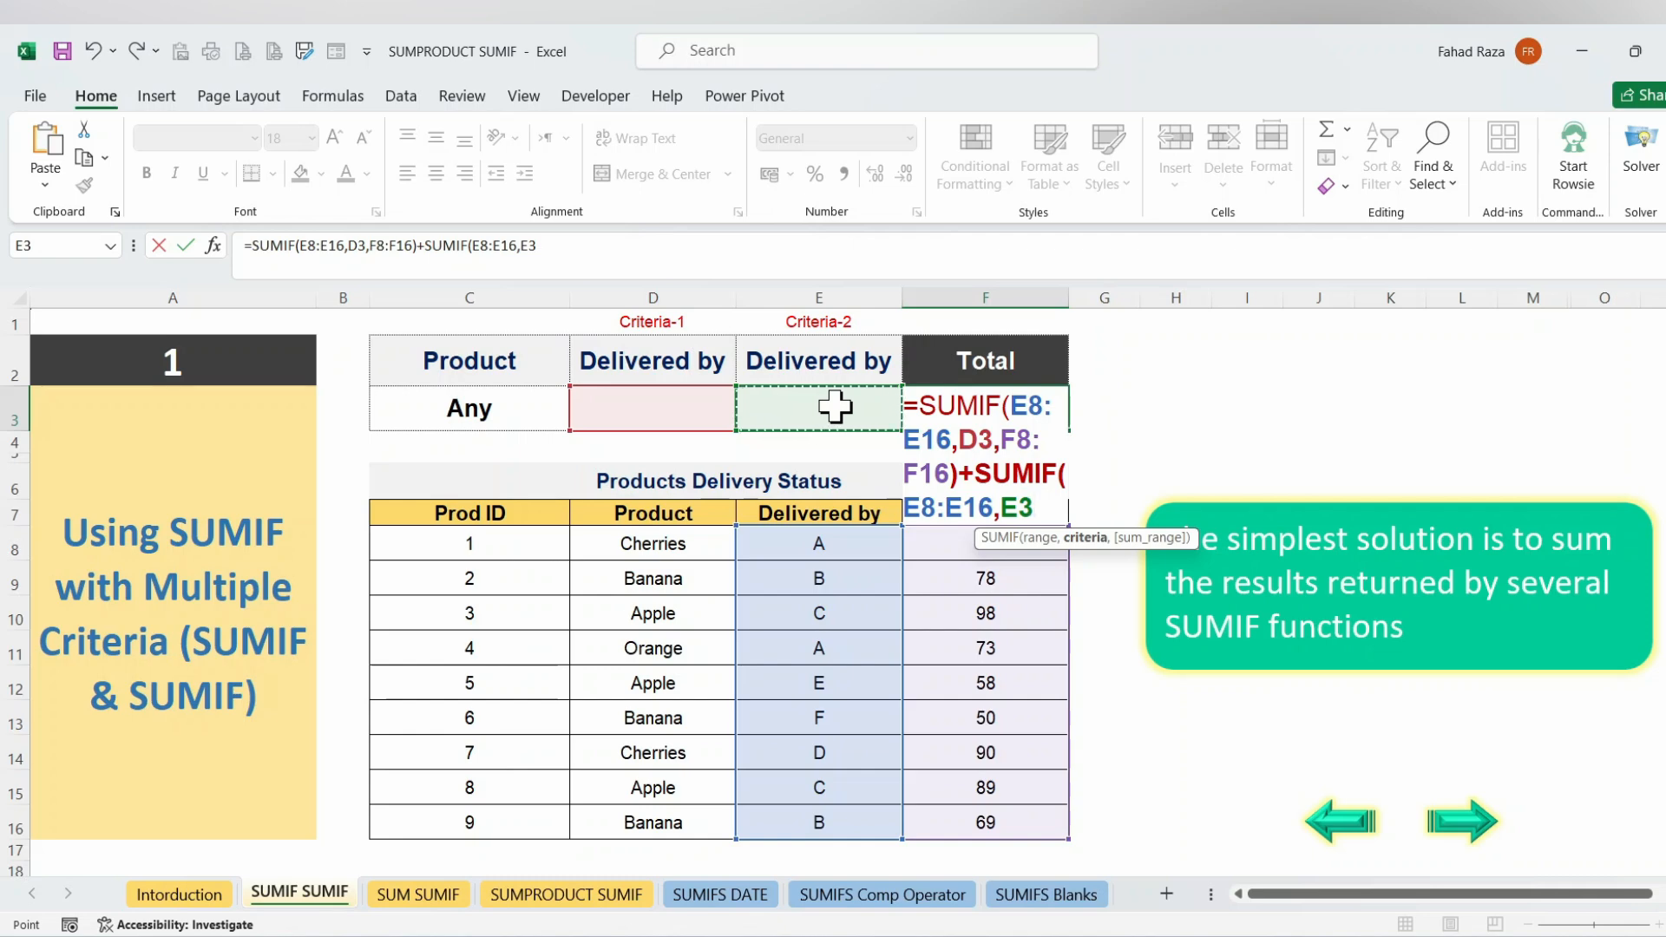
pyautogui.write(',')
pyautogui.moveTo(941, 562); pyautogui.dragTo(946, 837)
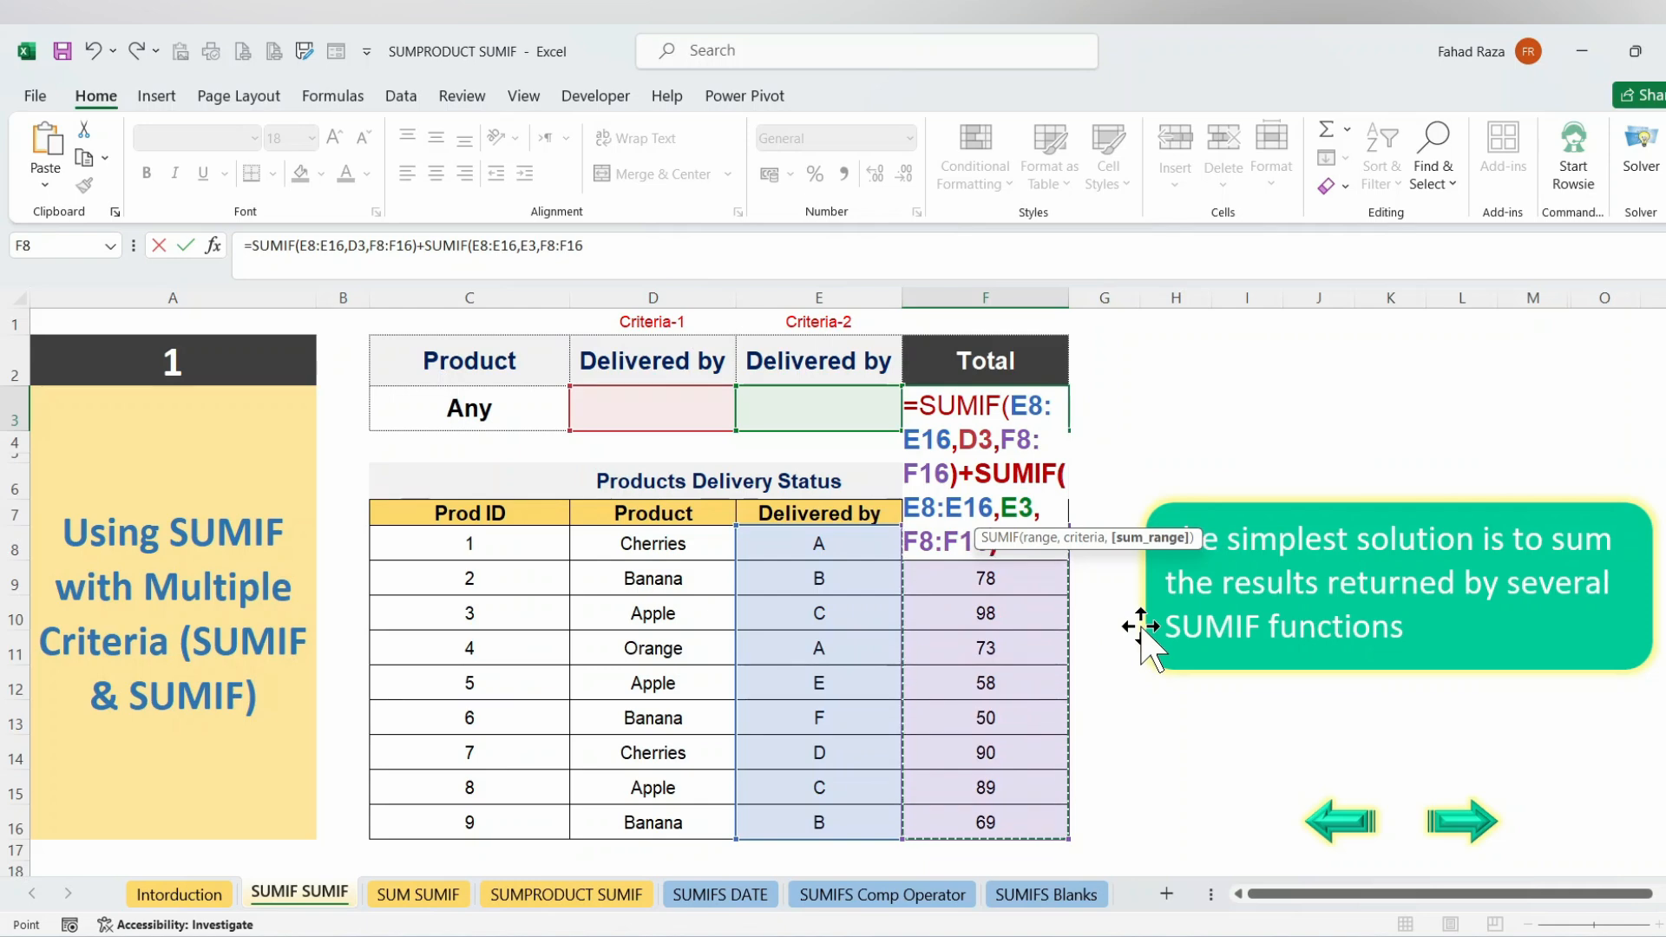
pyautogui.write(')')
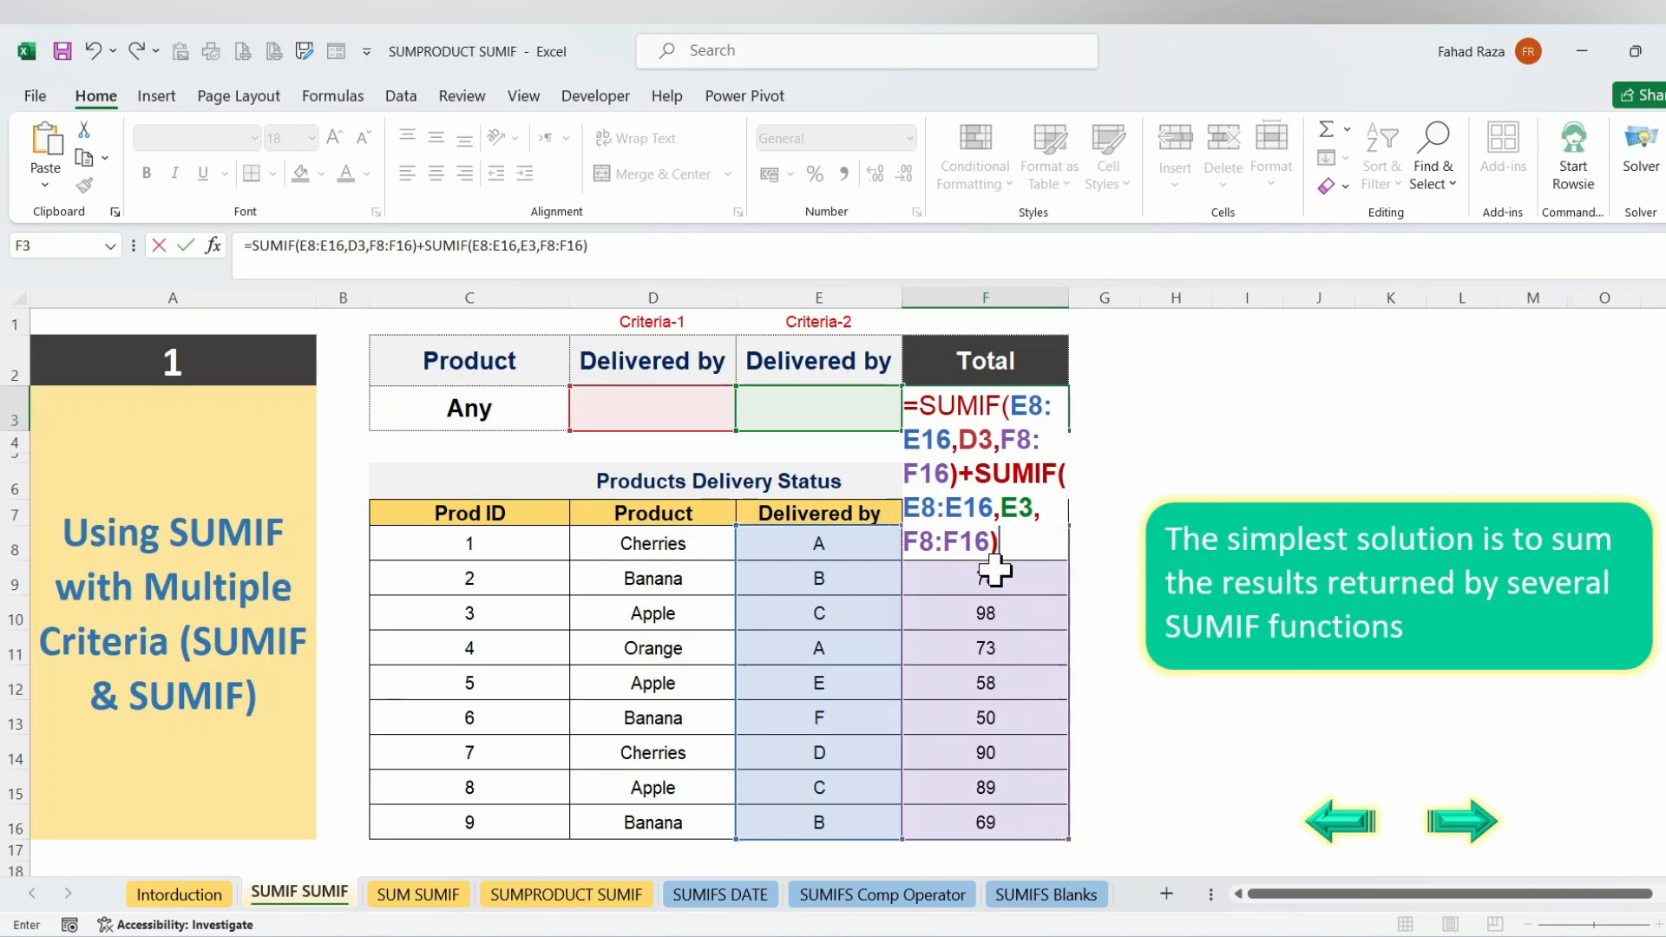
pyautogui.press('Return')
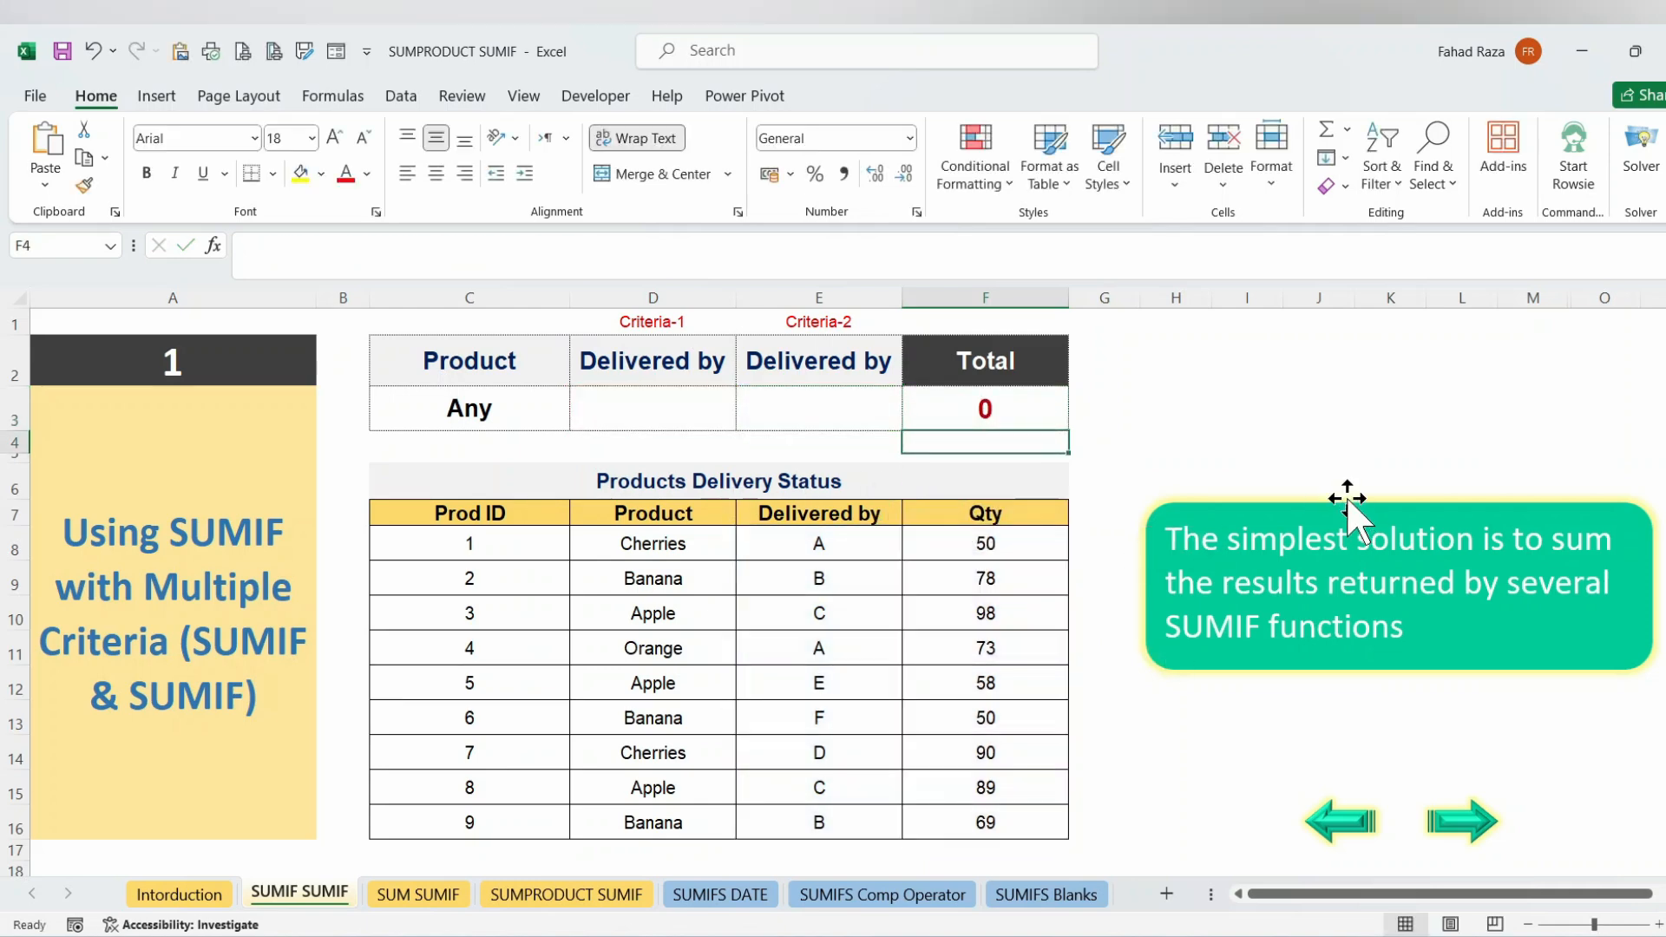
# - Set the Criteria-1 Delivered by value to A and the Criteria-2 Delivered by value to B
pyautogui.click(1019, 414)
pyautogui.click(698, 406)
pyautogui.click(745, 421)
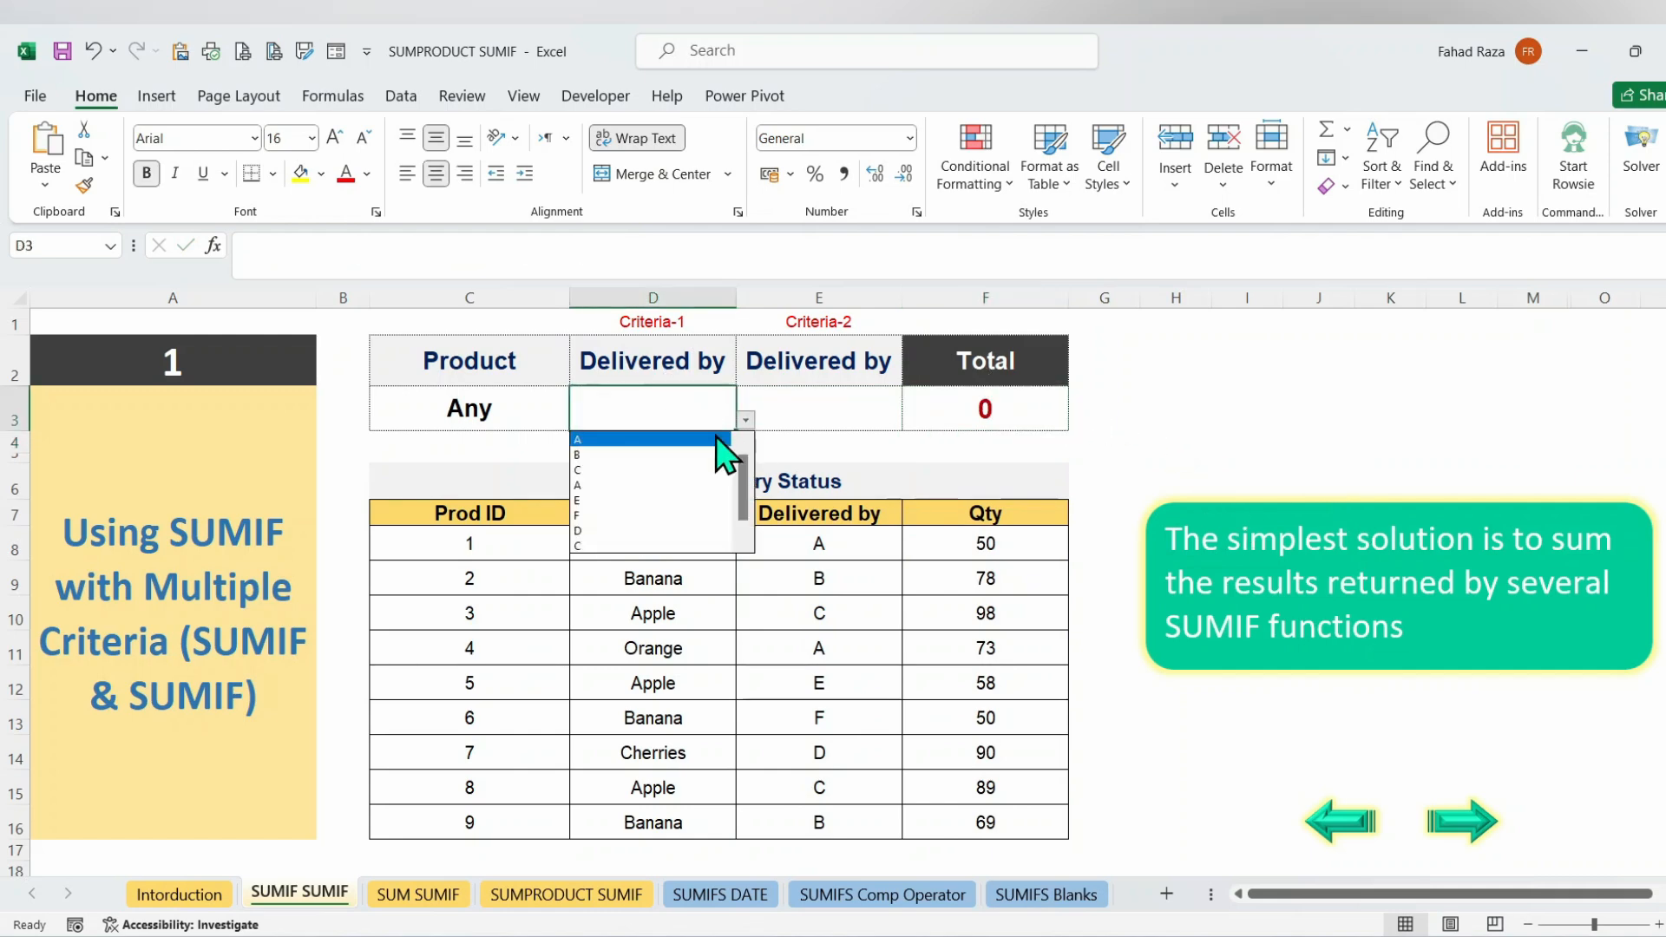
pyautogui.click(688, 434)
pyautogui.click(825, 413)
pyautogui.click(912, 421)
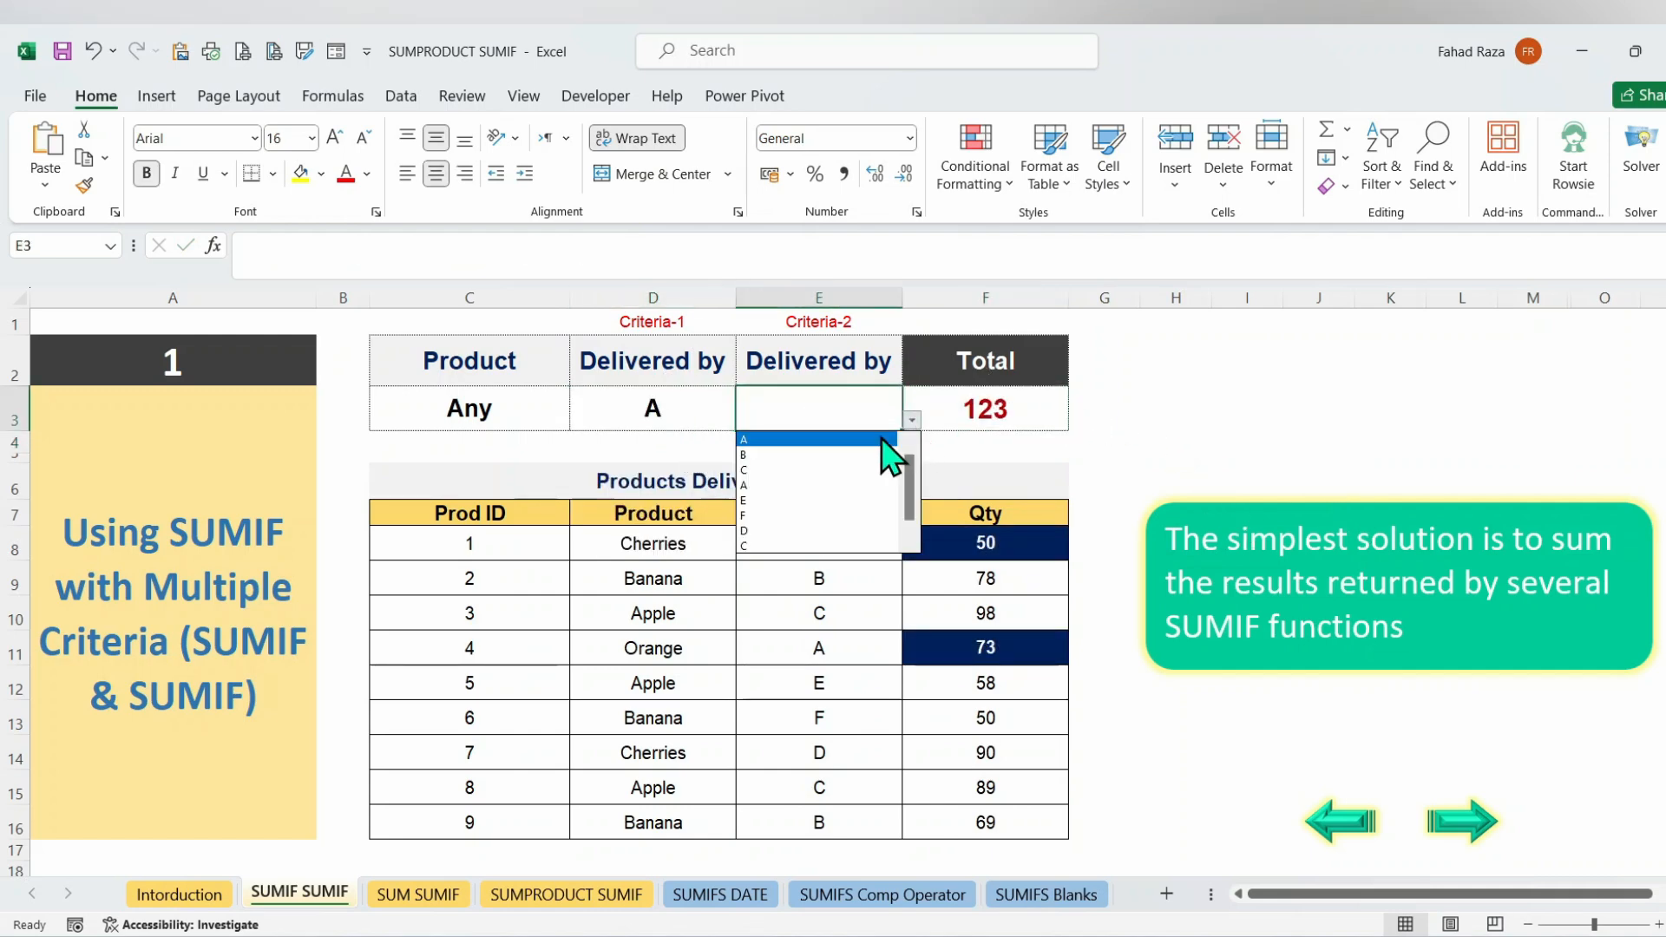
pyautogui.click(834, 457)
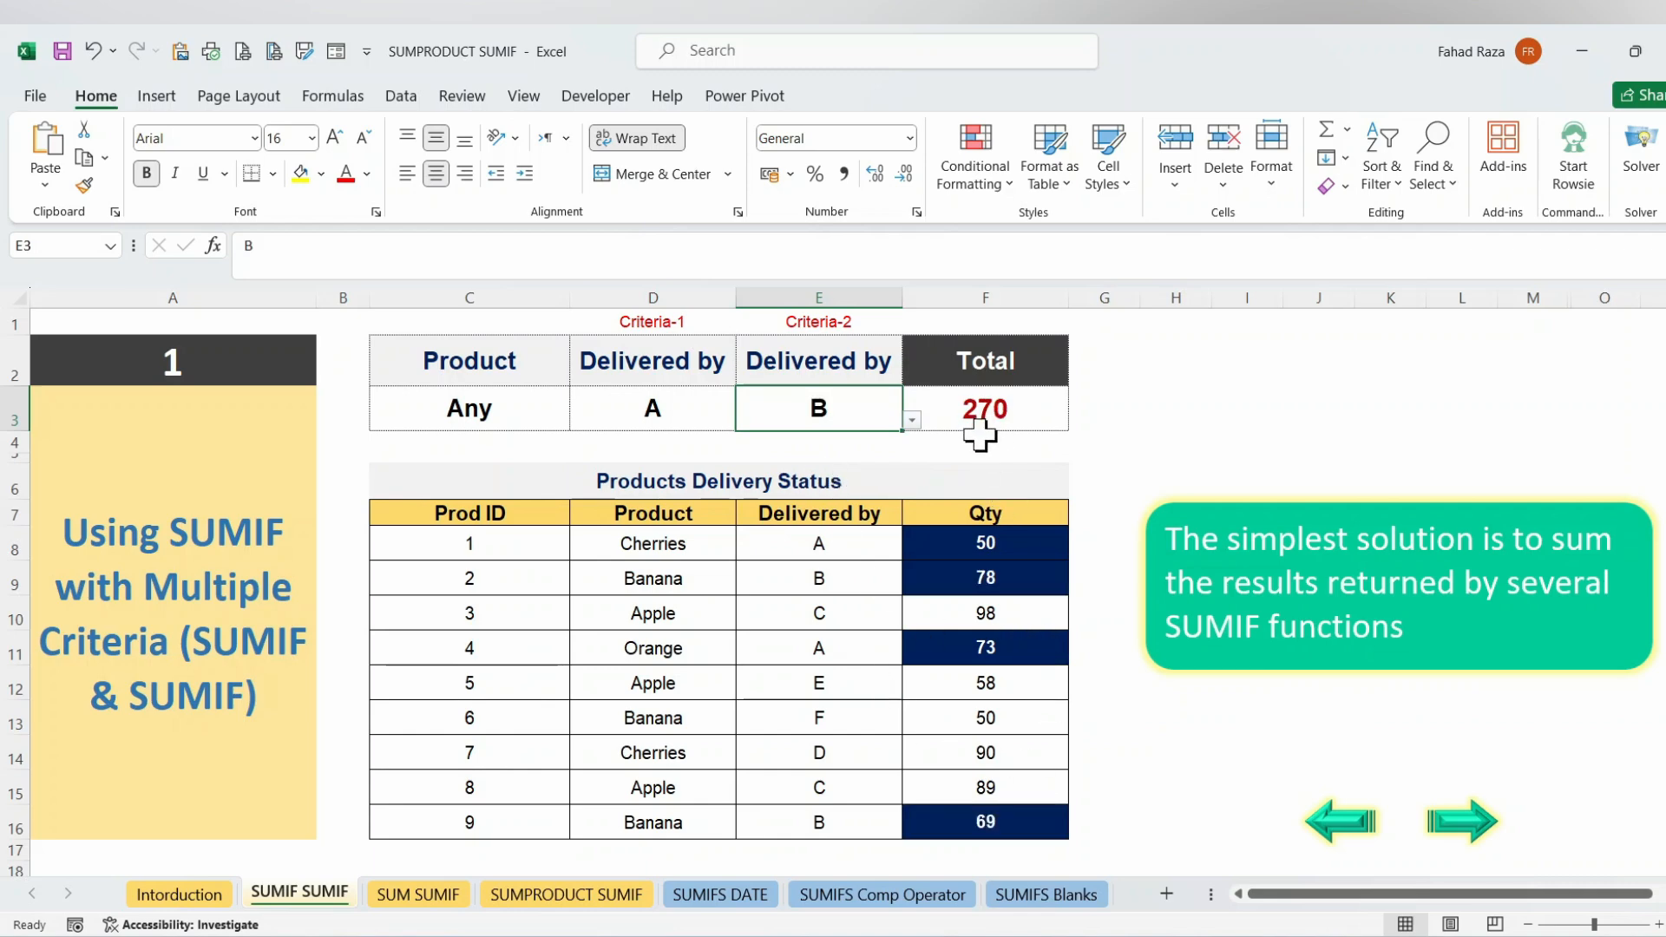
# - Change the Criteria-1 Delivered by value to B and the Criteria-2 Delivered by value to E
pyautogui.click(717, 409)
pyautogui.click(745, 421)
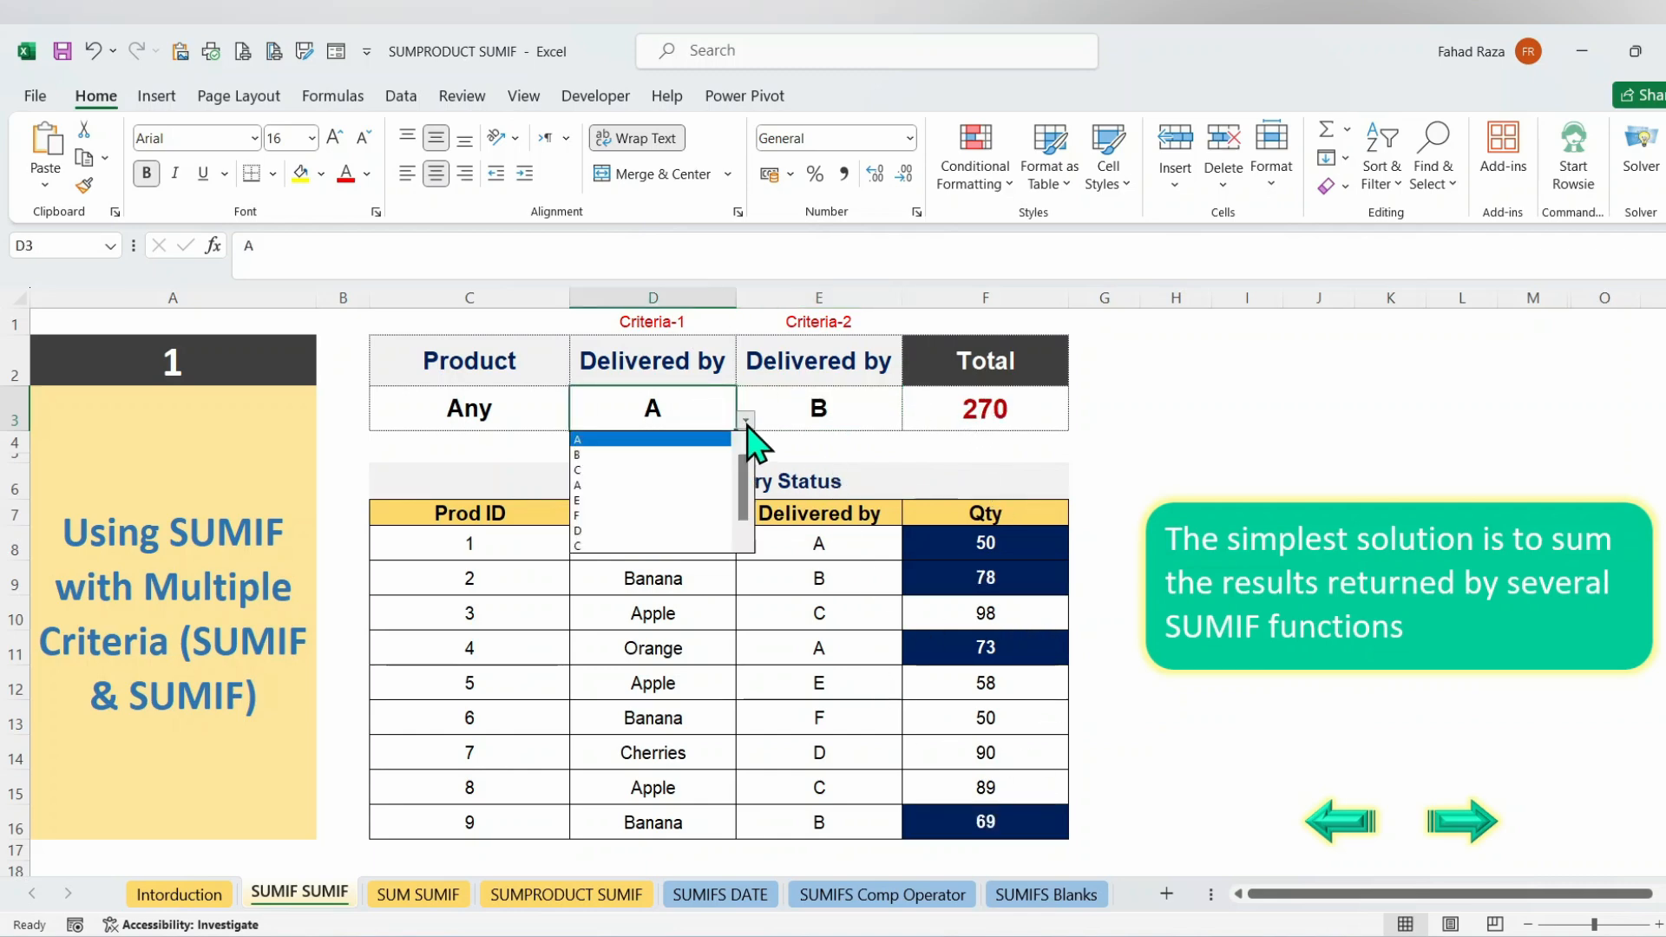
pyautogui.click(702, 456)
pyautogui.click(833, 408)
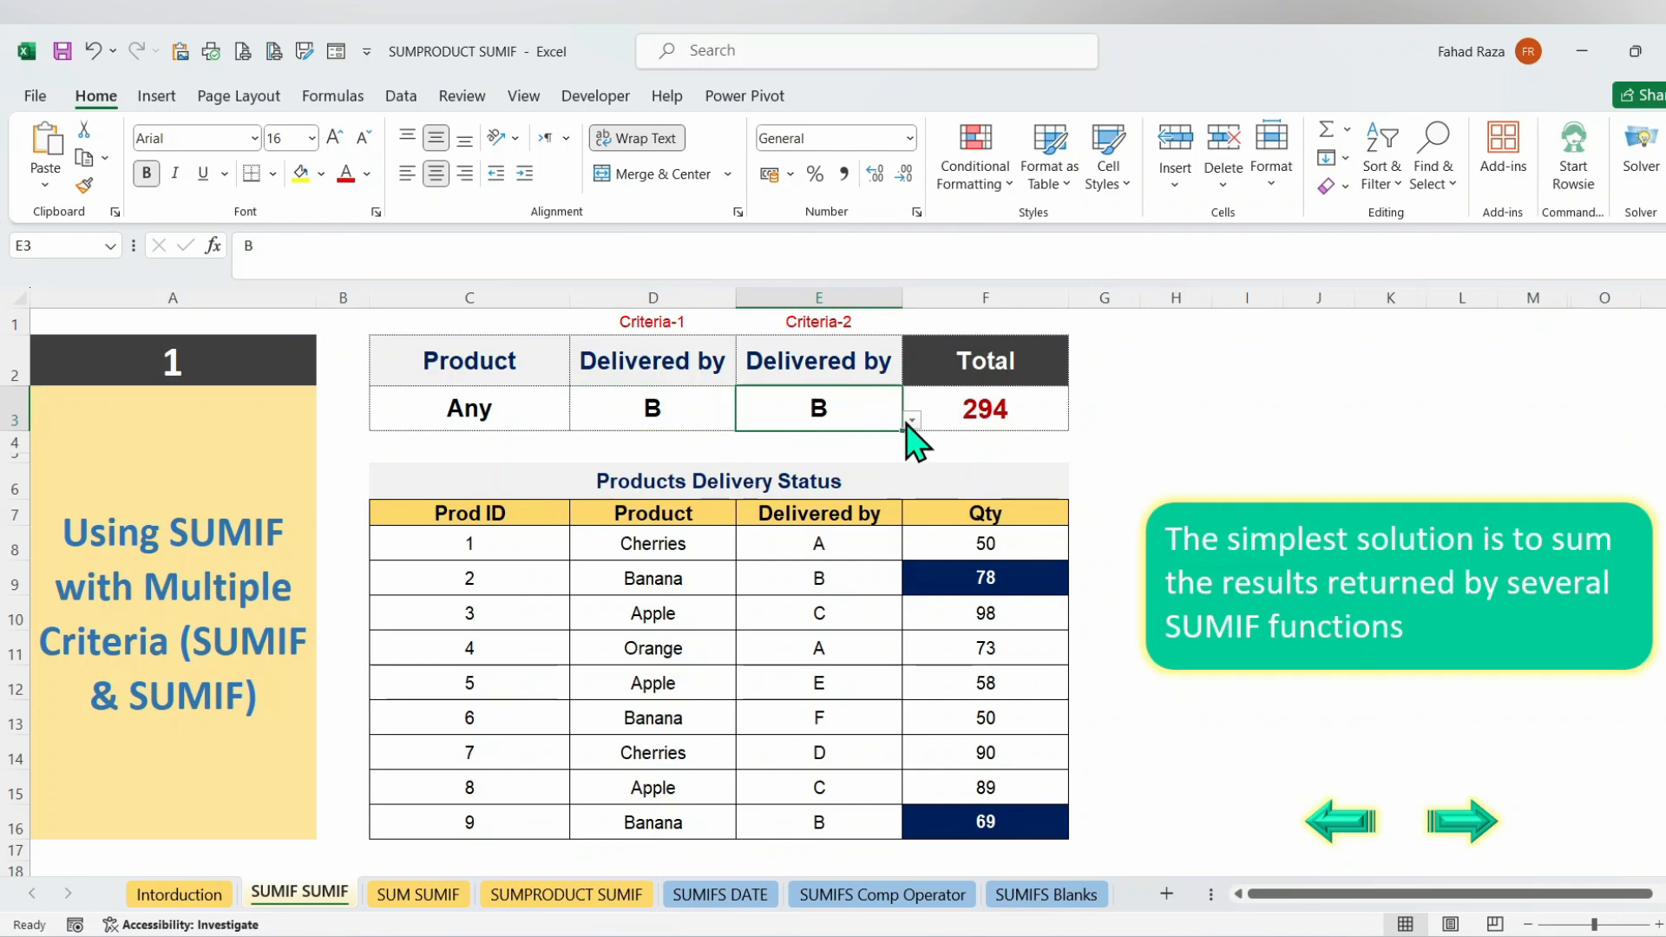
pyautogui.click(912, 421)
pyautogui.click(819, 484)
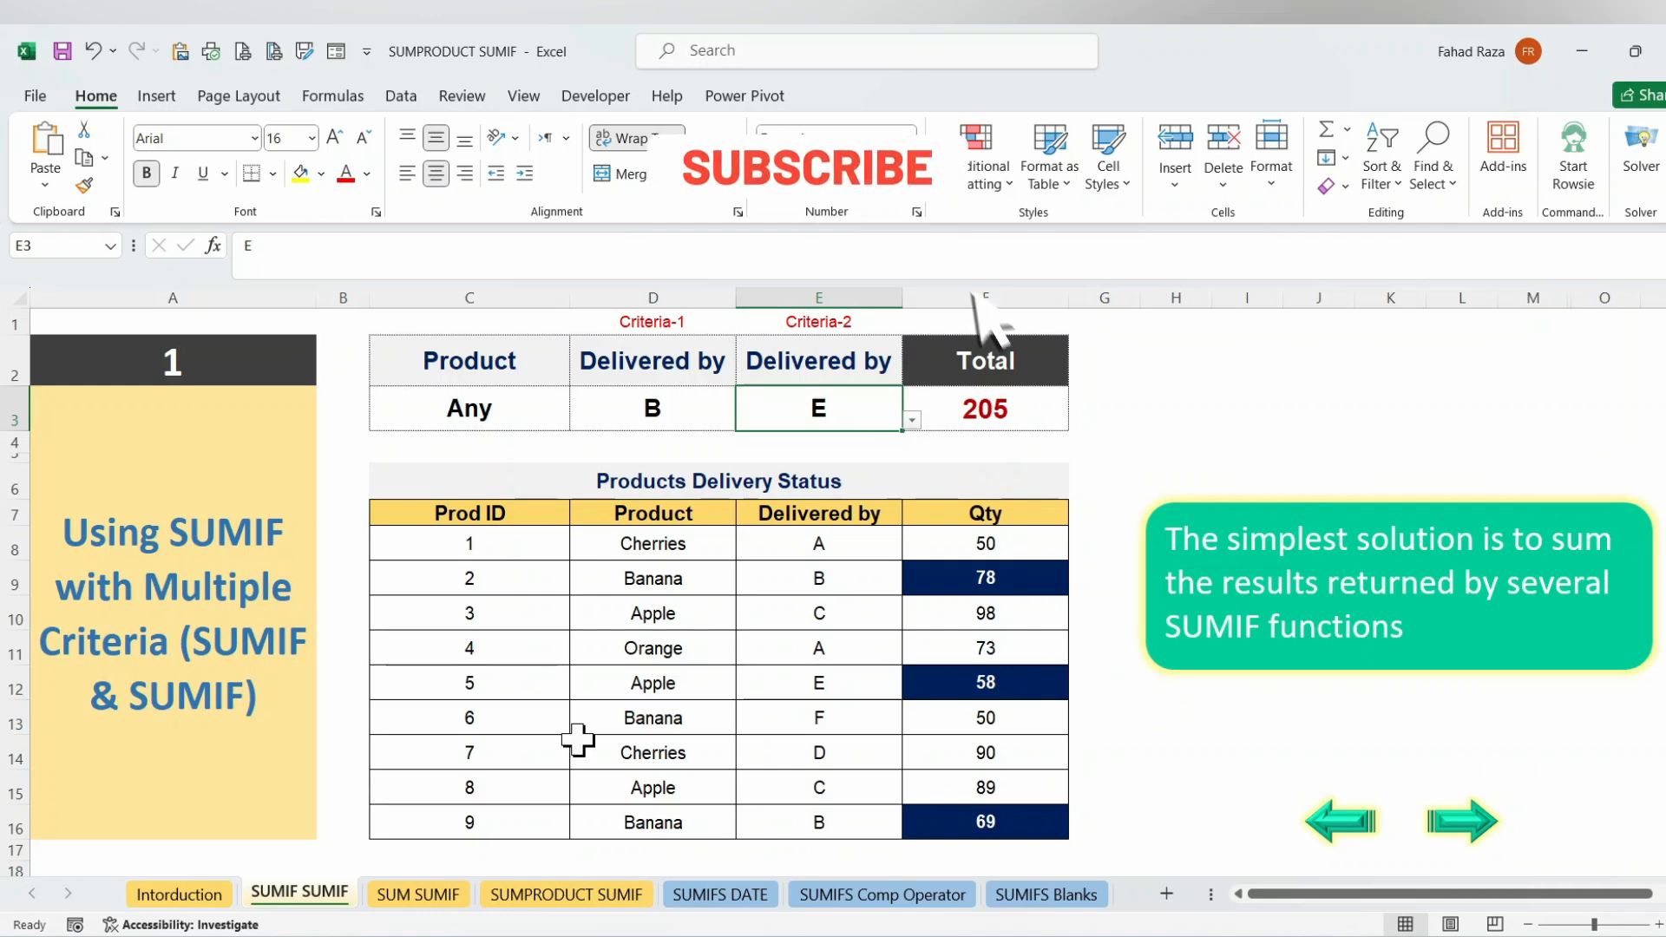
# - On the SUM SUMIF sheet, start the Total formula in F3 with =SUM(SUMIF( and the criteria range E8:E16
pyautogui.click(396, 911)
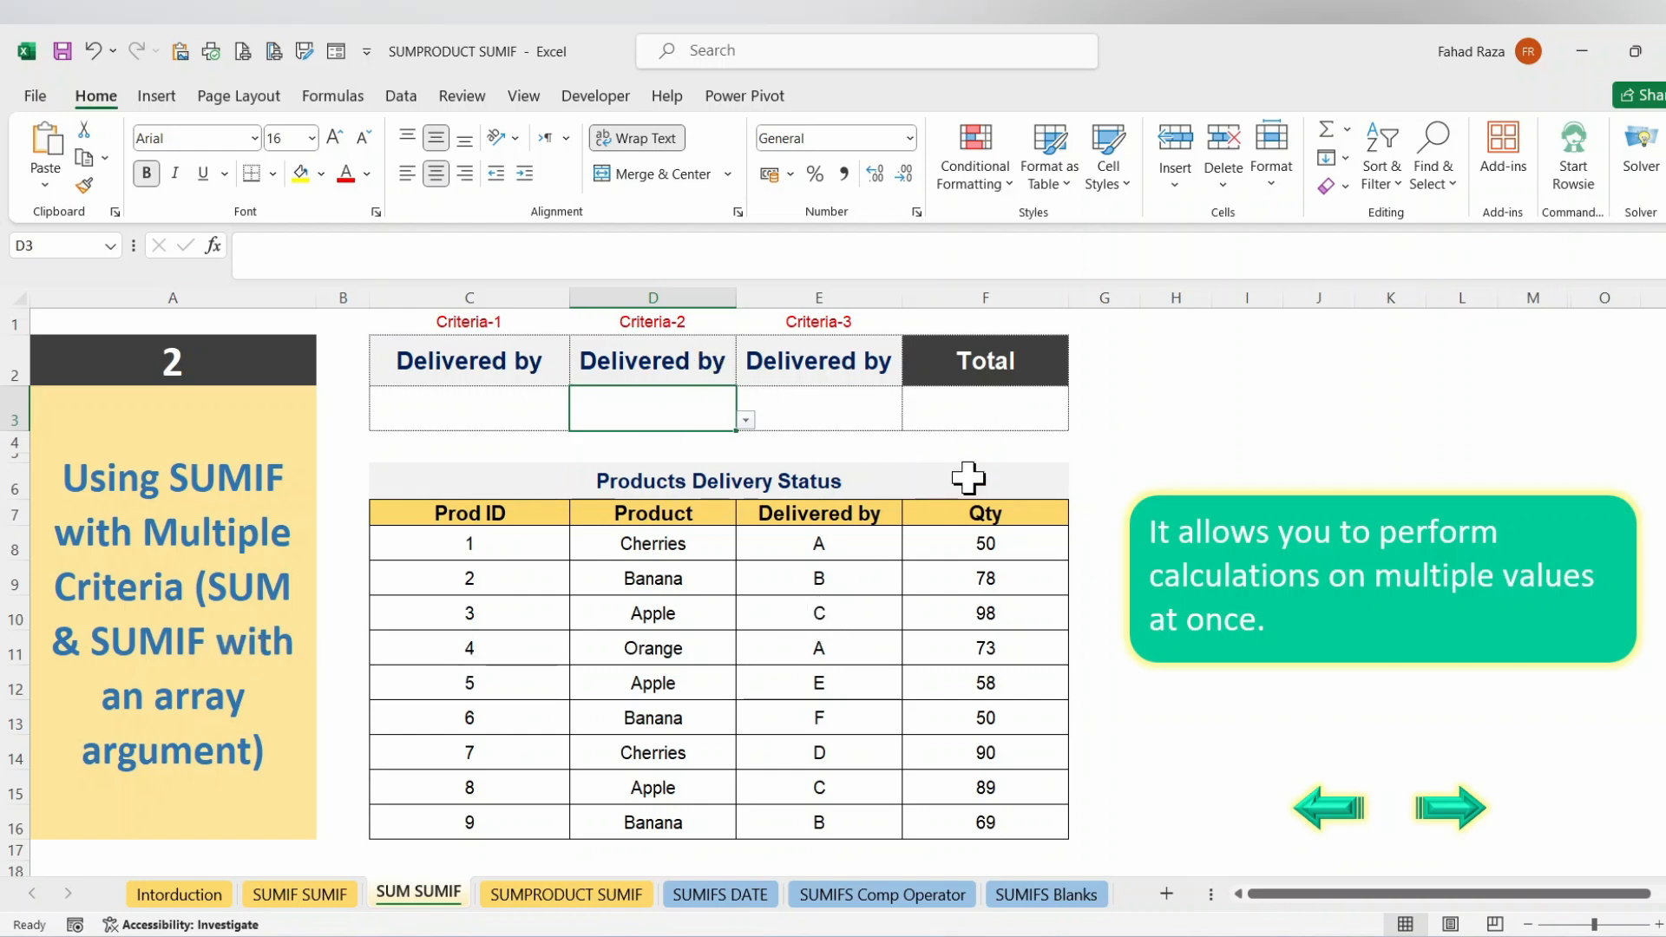
pyautogui.click(976, 420)
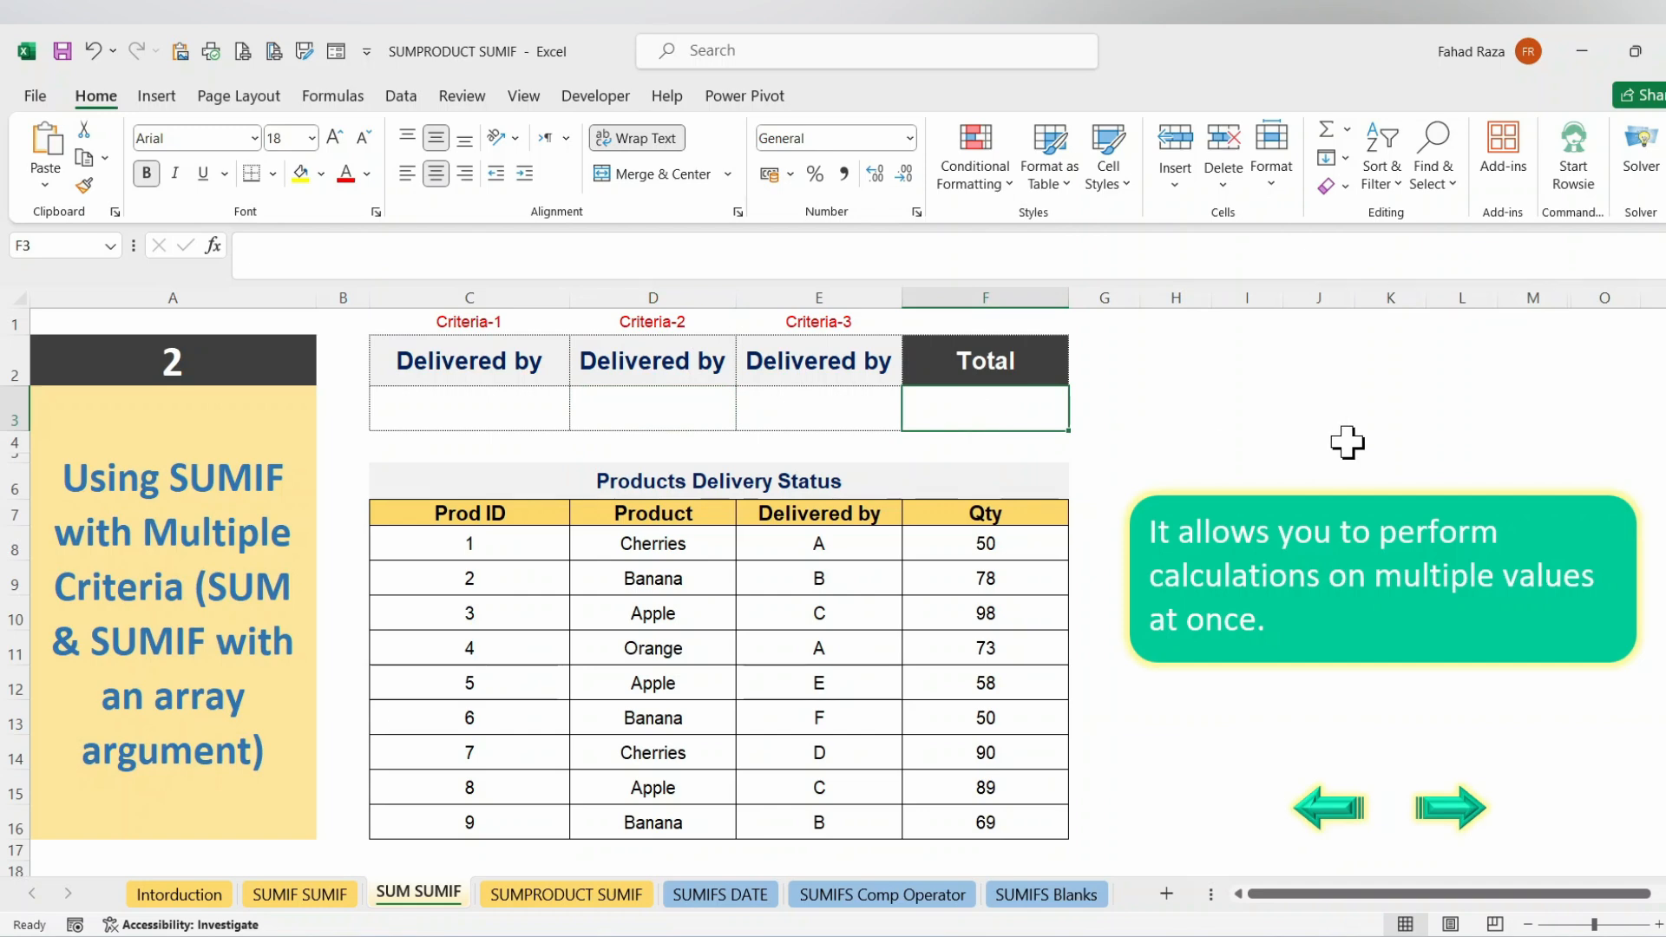
pyautogui.write('=SUM')
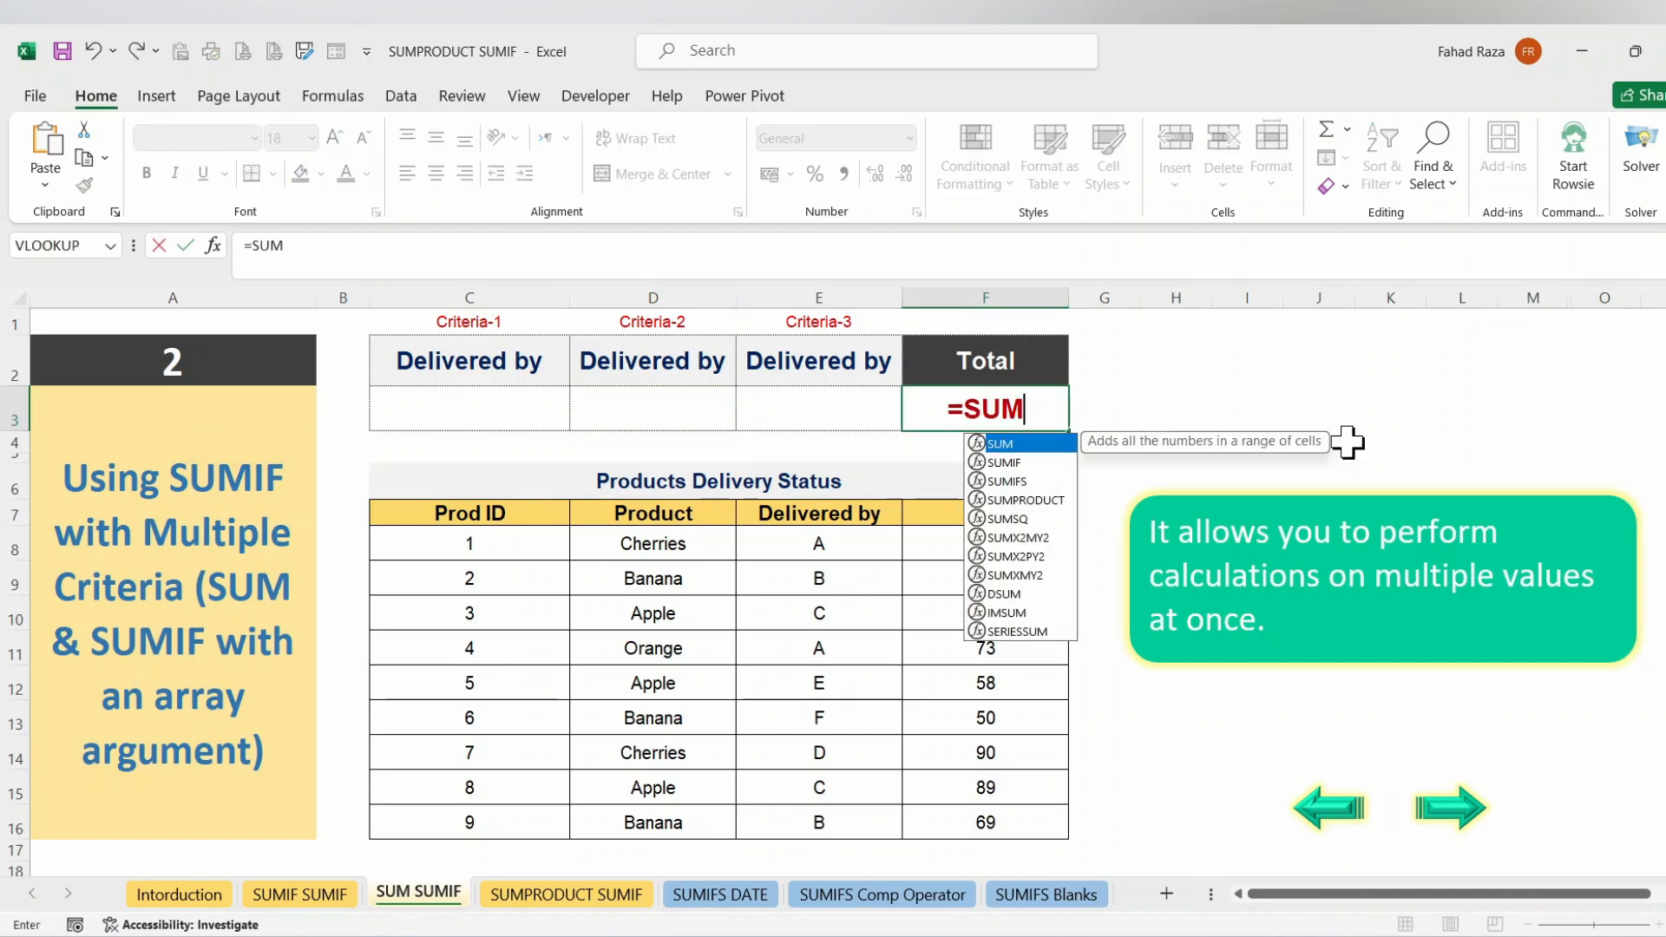
pyautogui.write('(SUMIF')
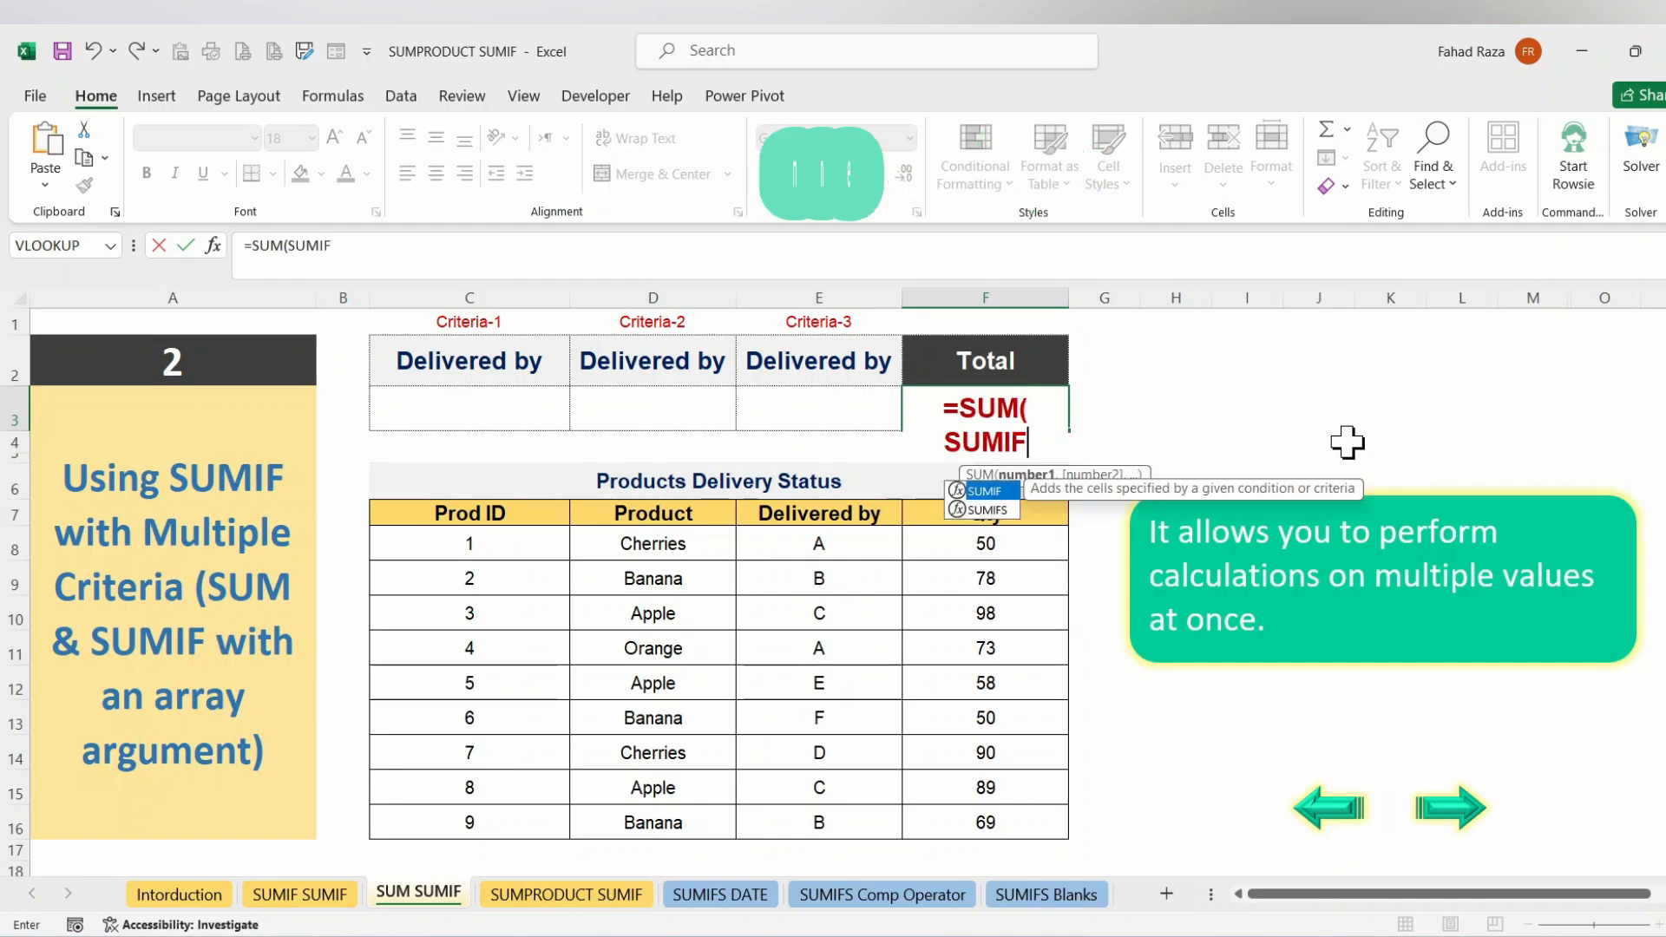
pyautogui.write('(')
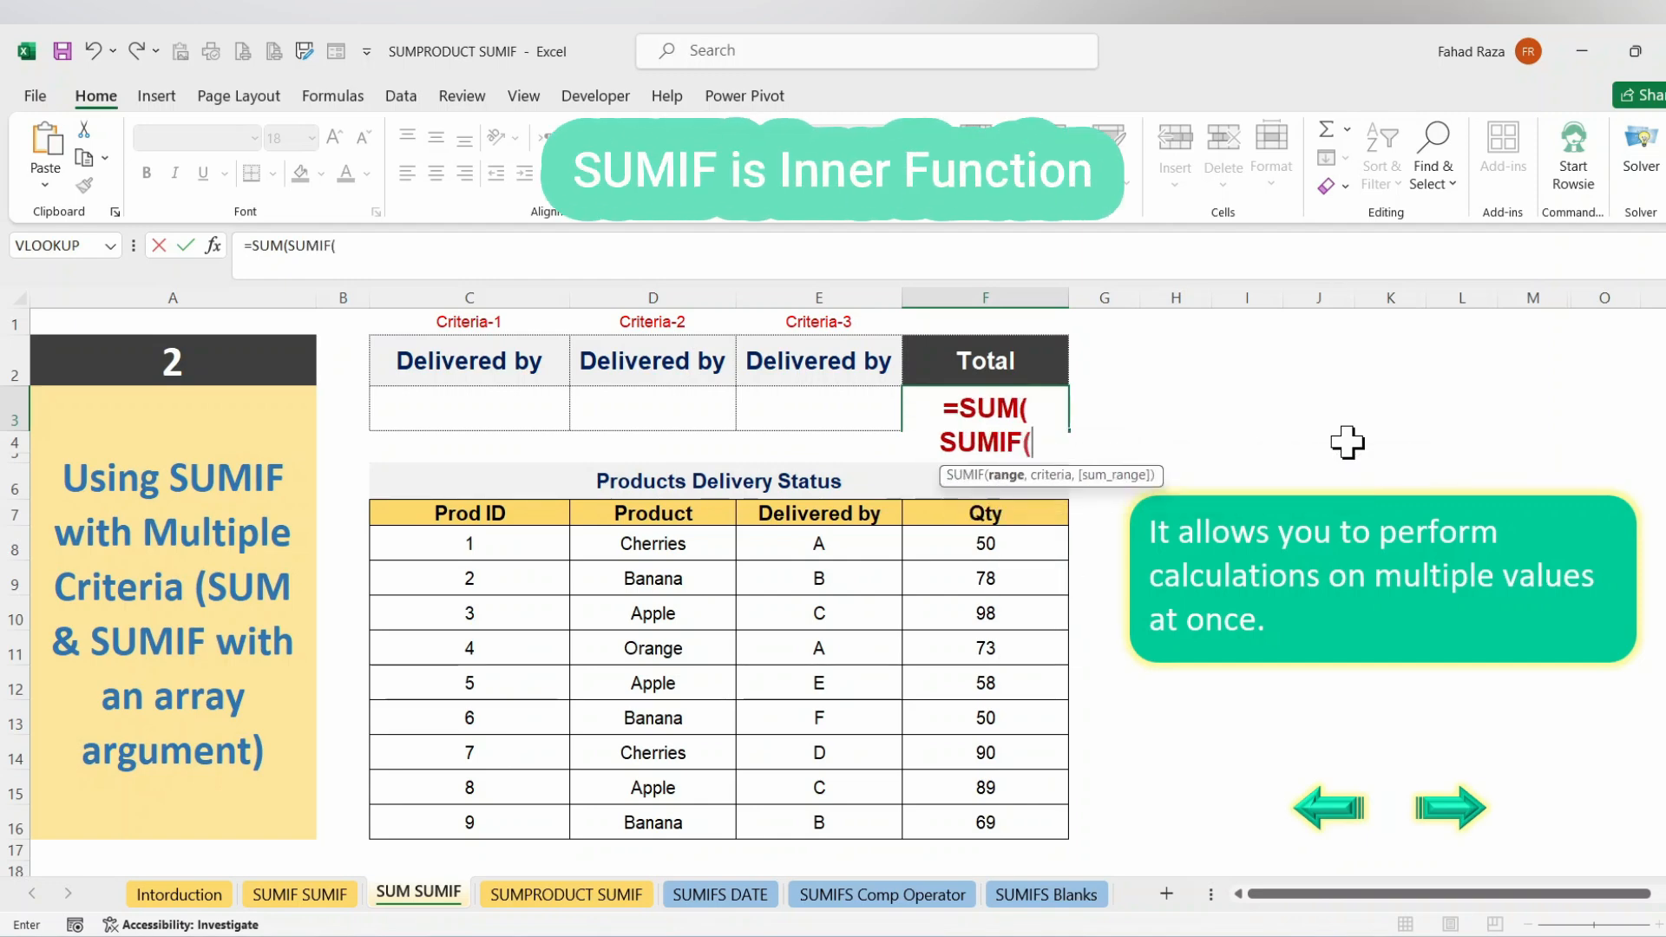
pyautogui.moveTo(853, 547); pyautogui.dragTo(839, 816)
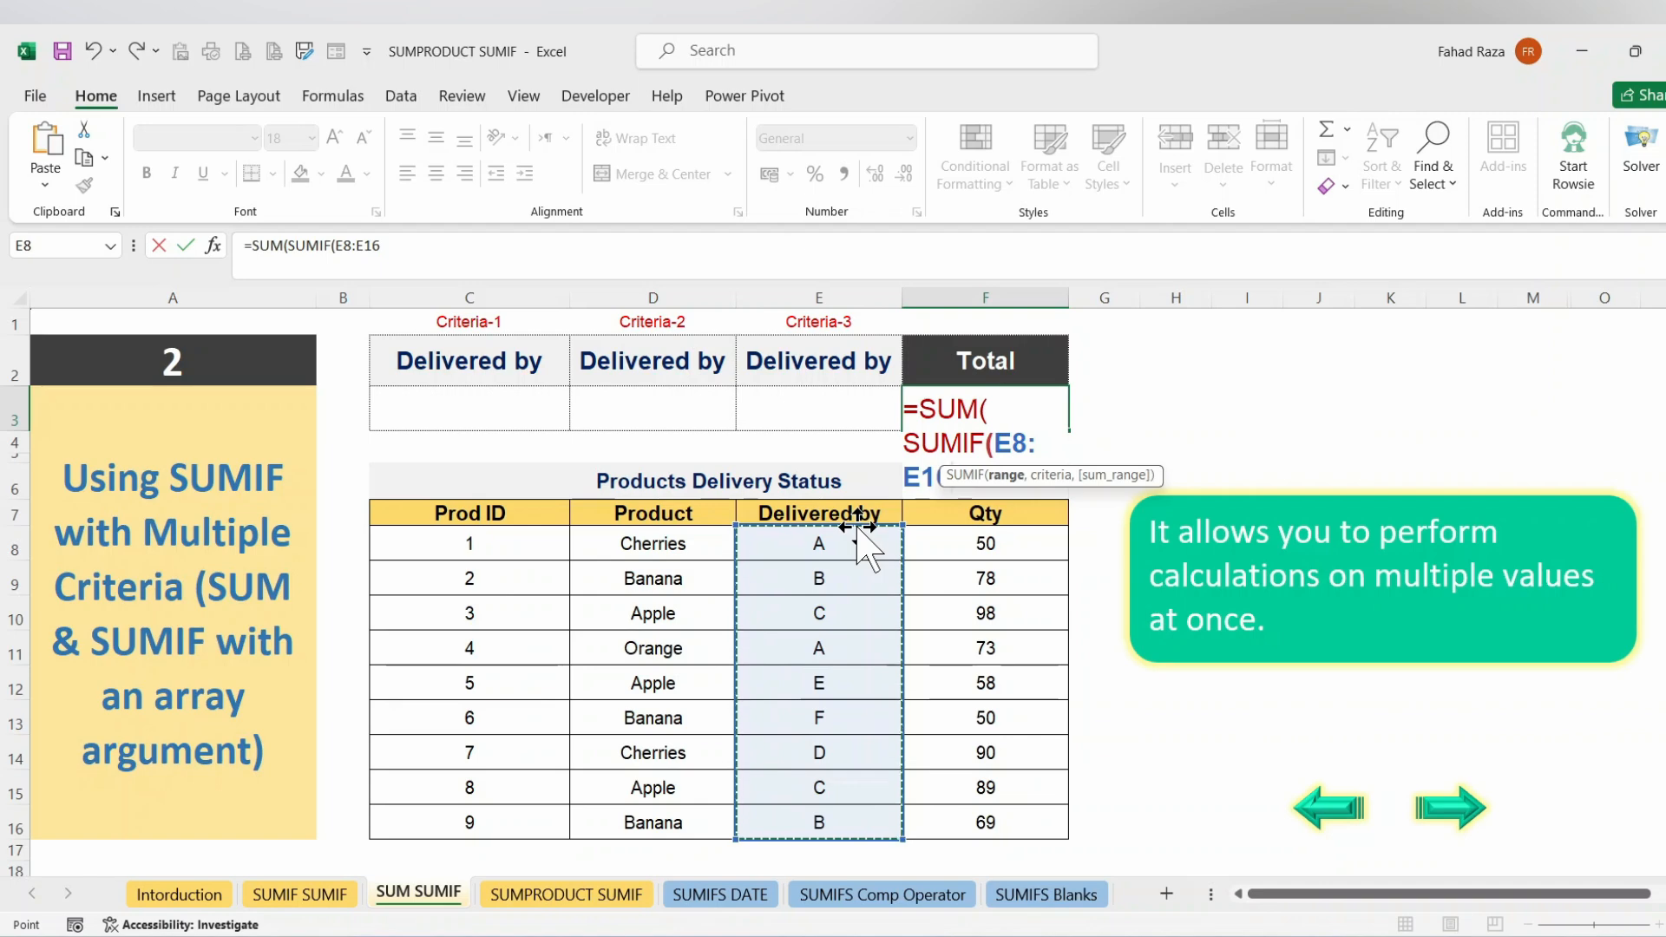
# - Complete the Total formula with the criteria array {"A","B","C"} and the sum range F8:F16, and commit it
pyautogui.write(',{')
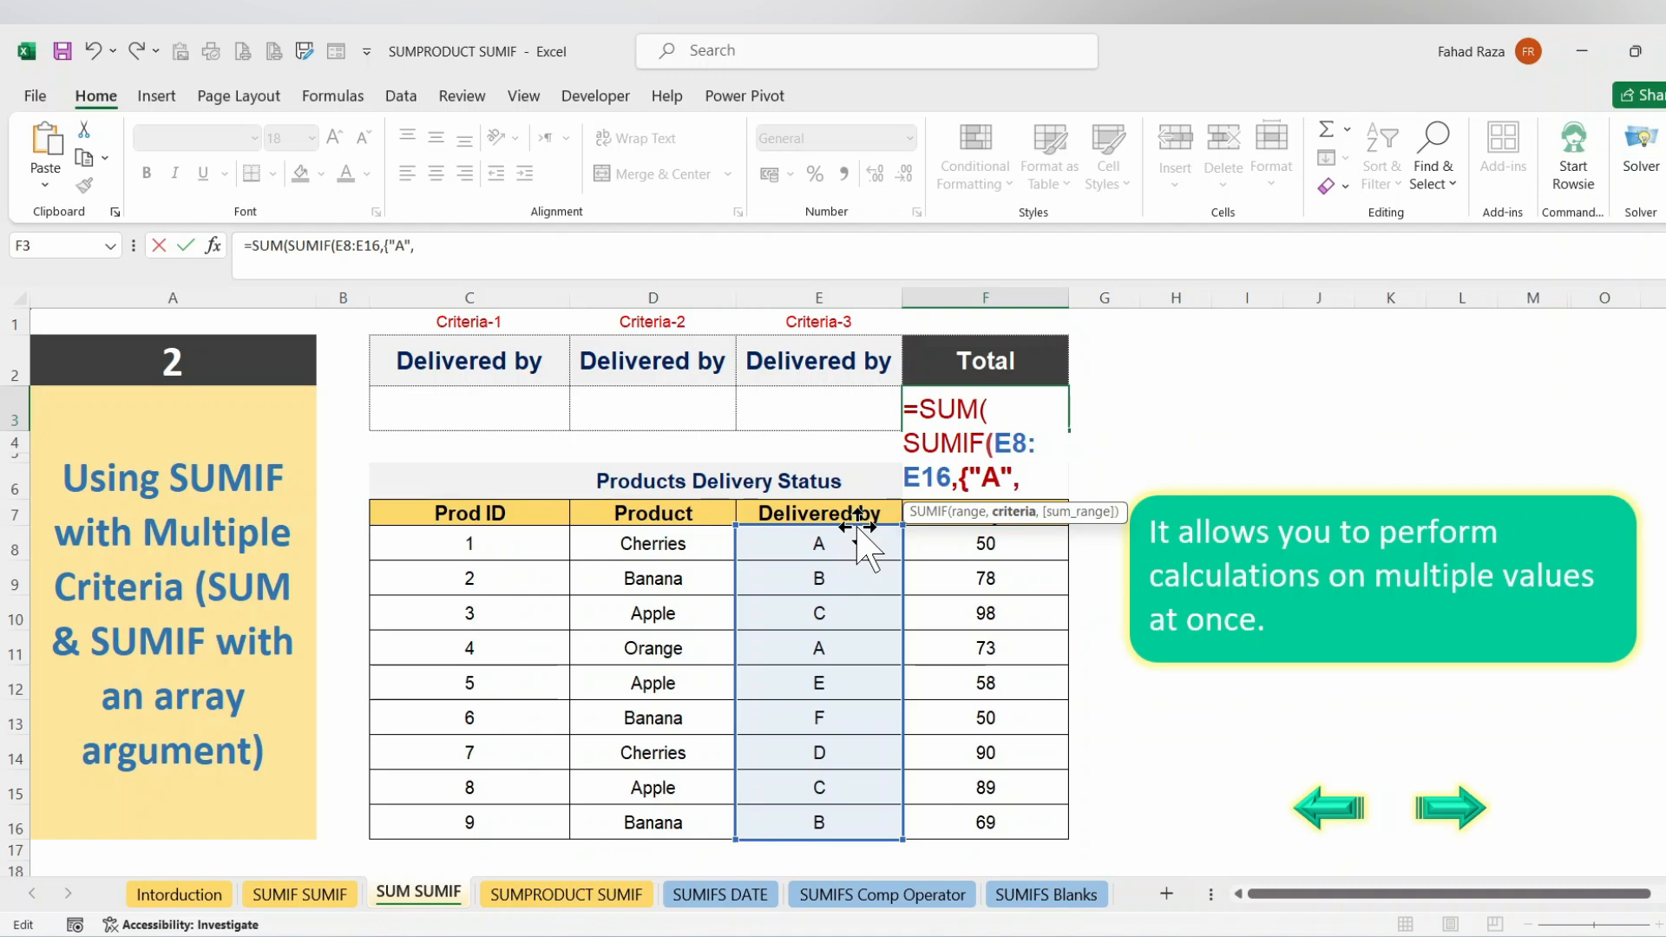
pyautogui.write('"A"')
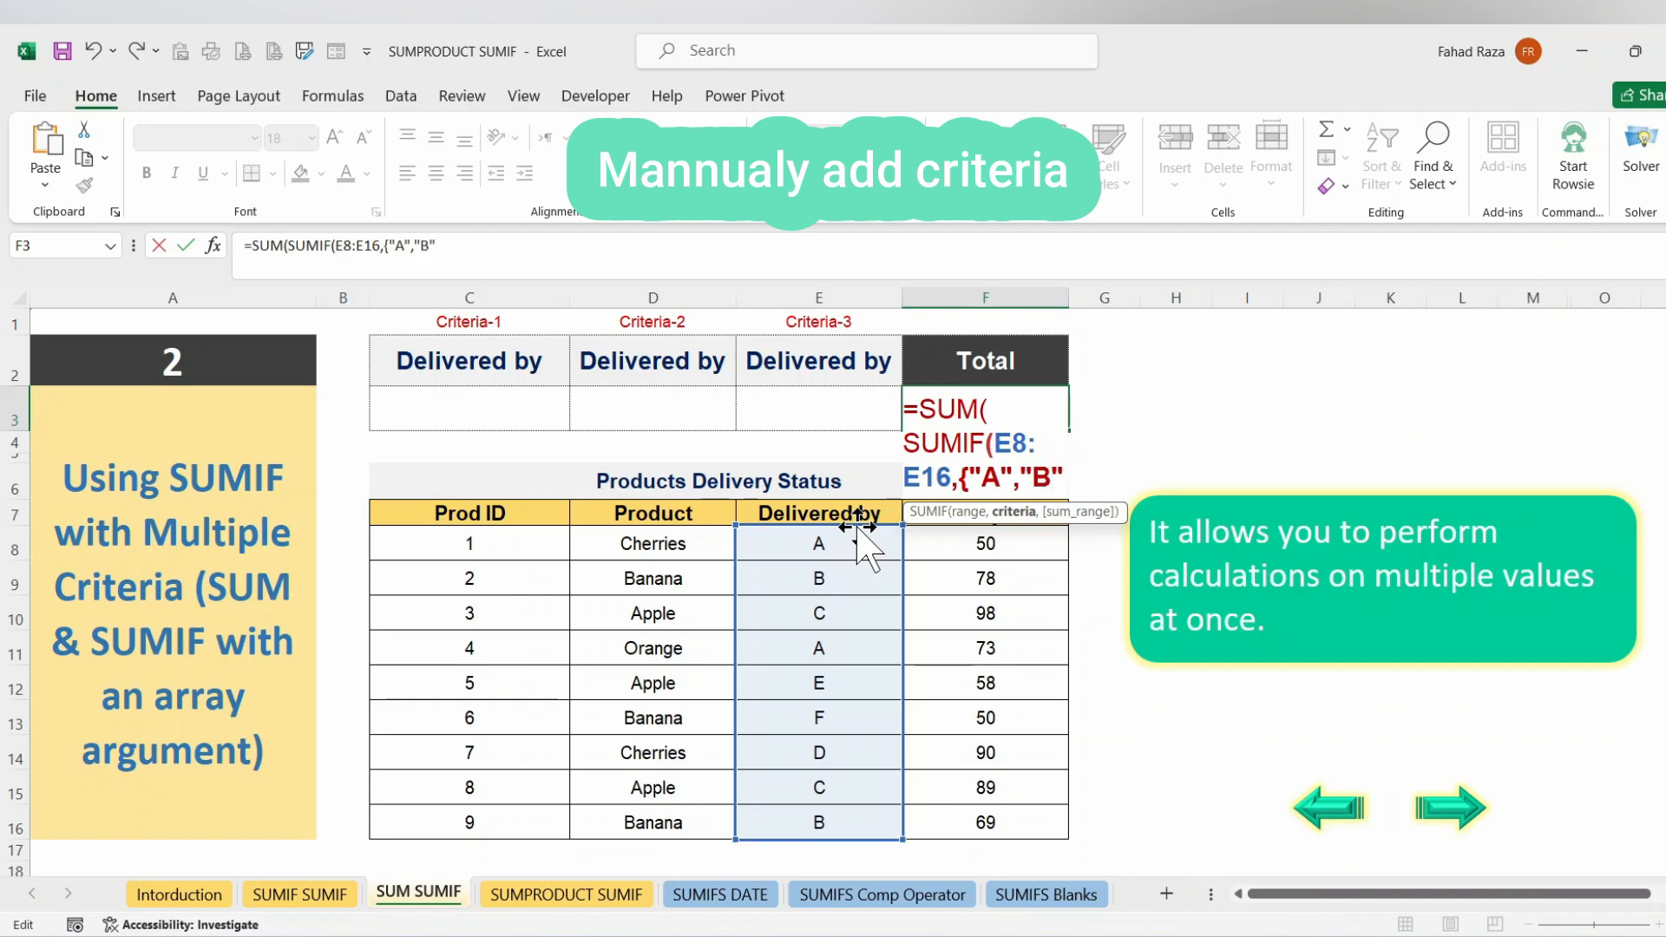
pyautogui.write(',"C')
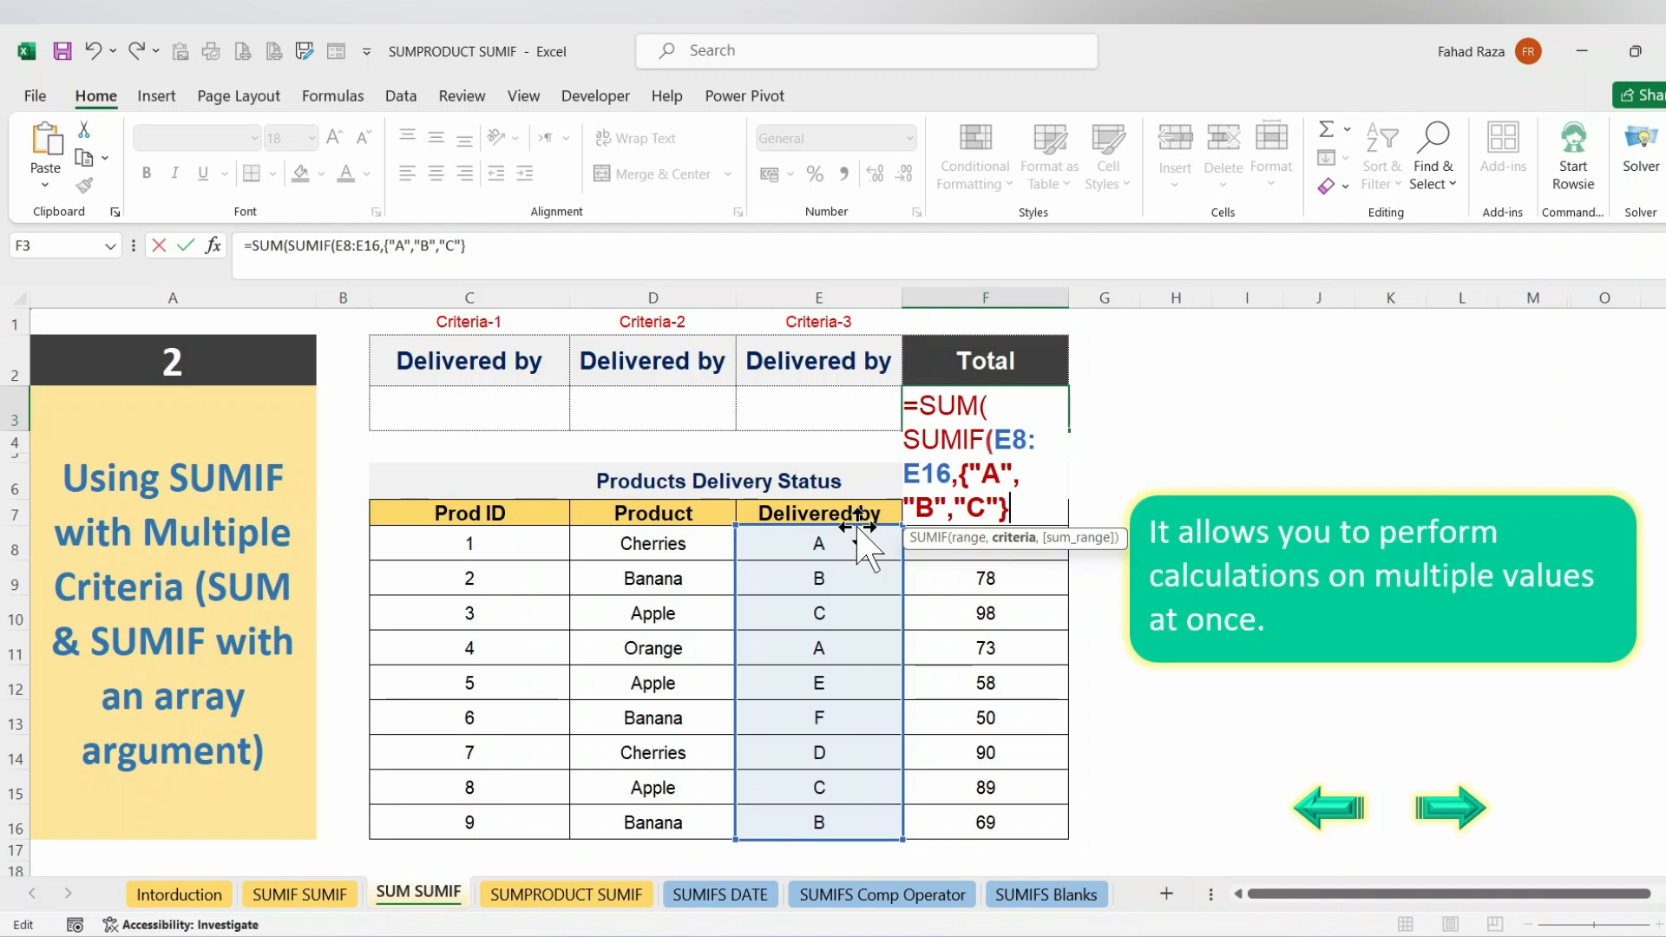
pyautogui.write(',')
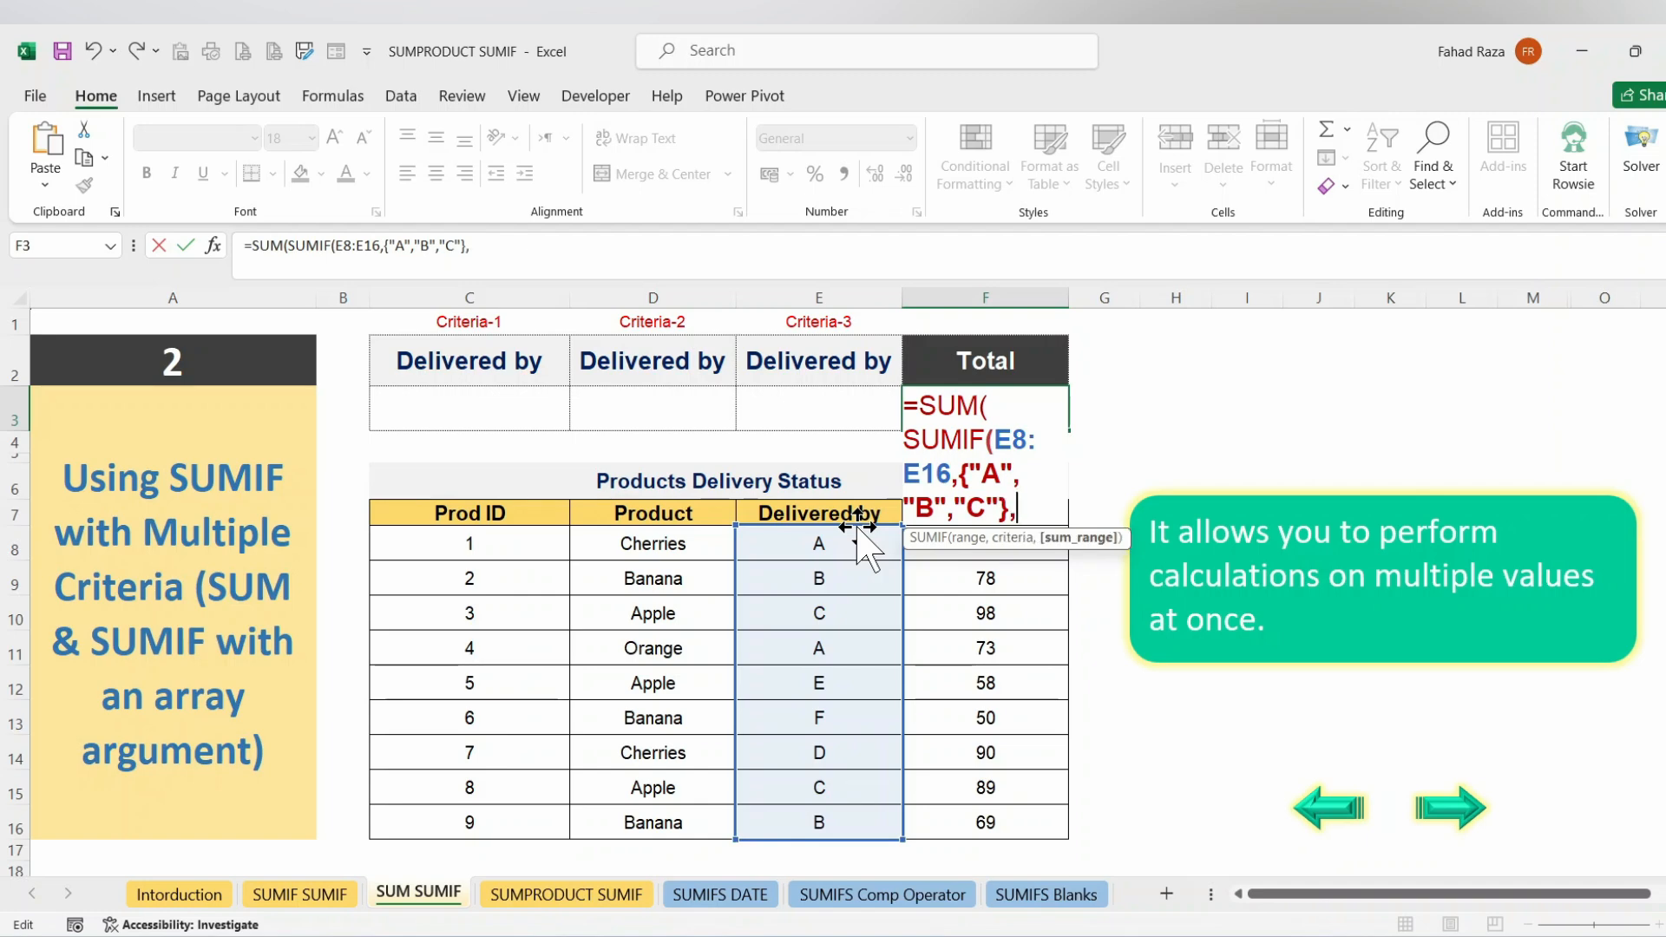
pyautogui.write('F')
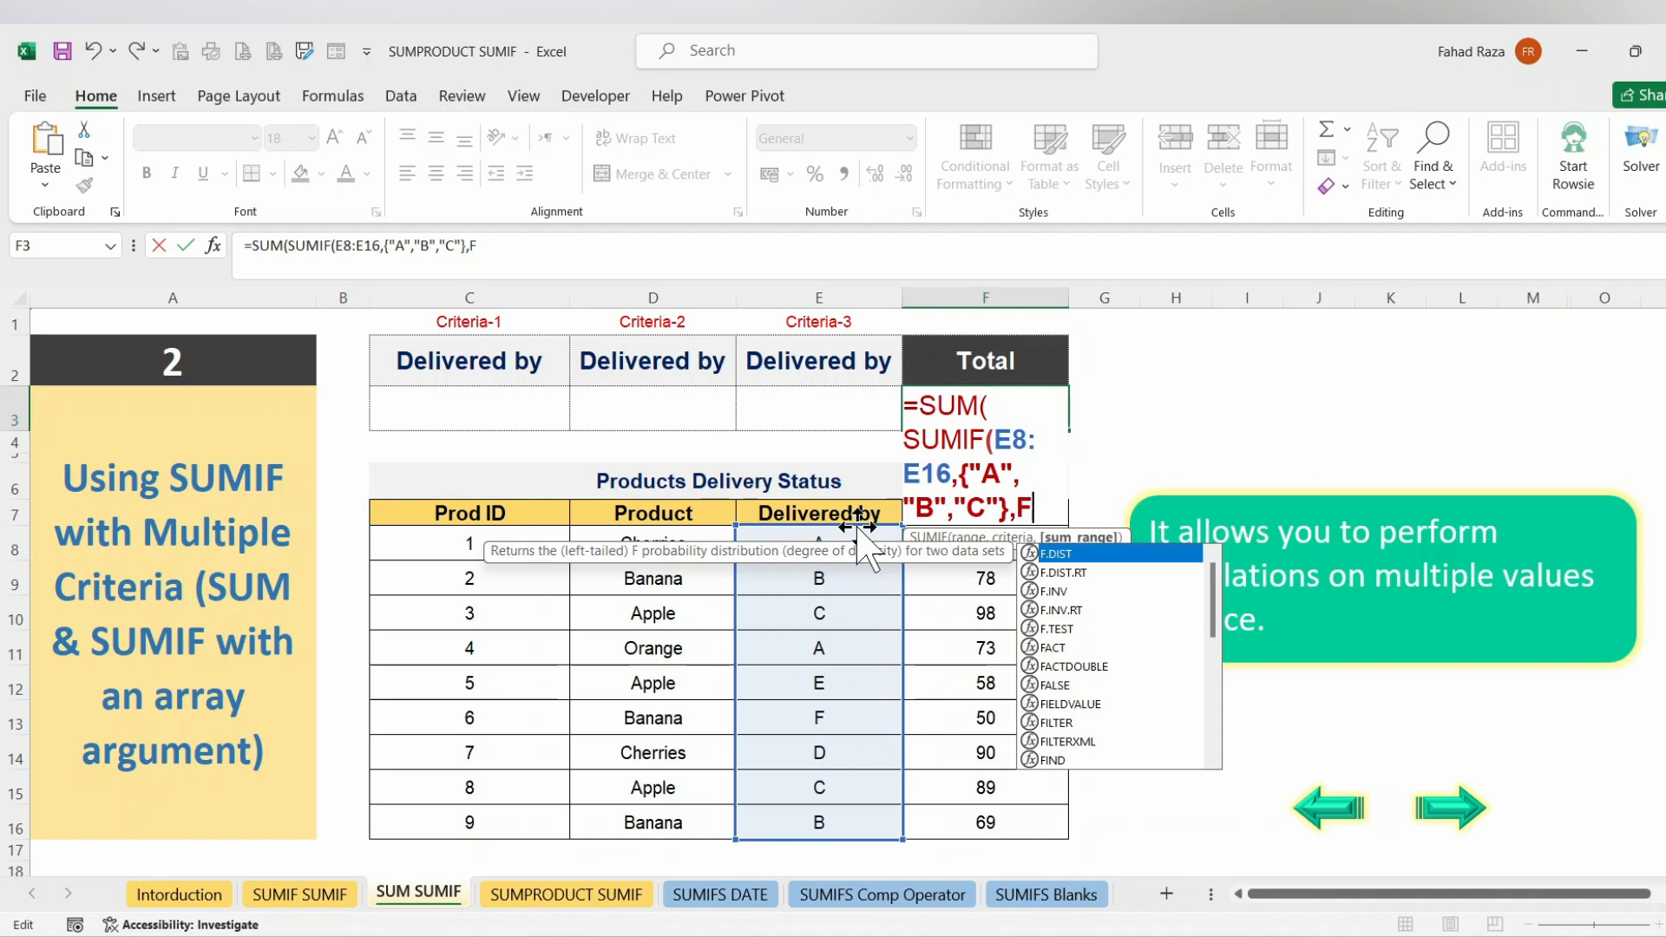
pyautogui.write('8')
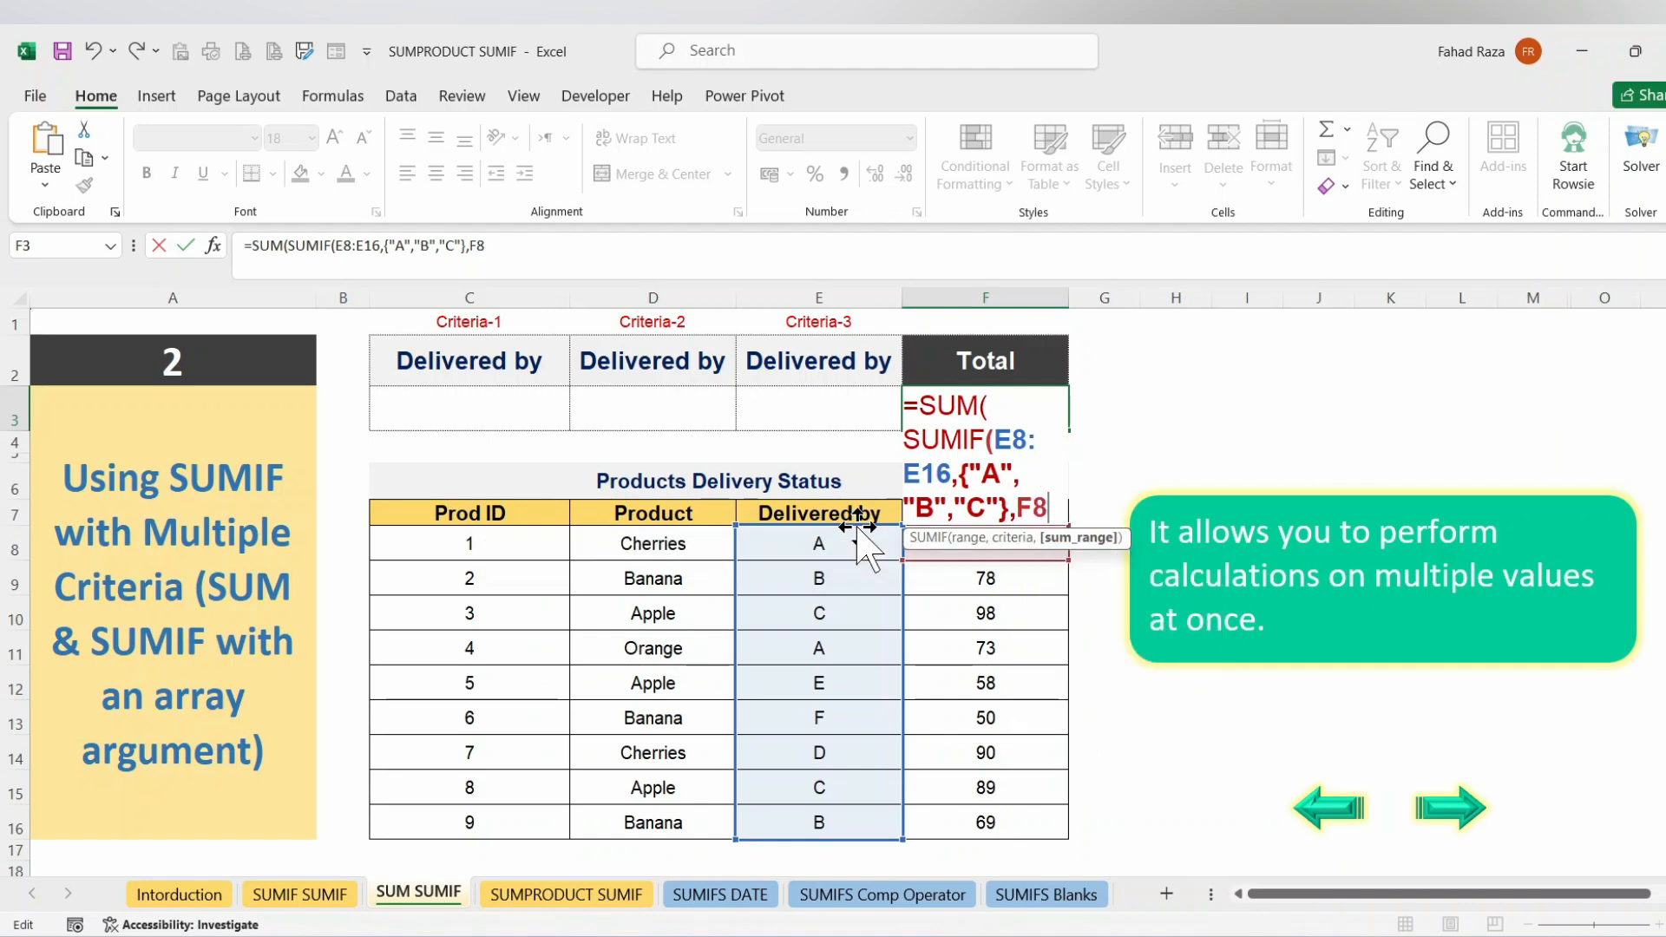
pyautogui.write(':F16')
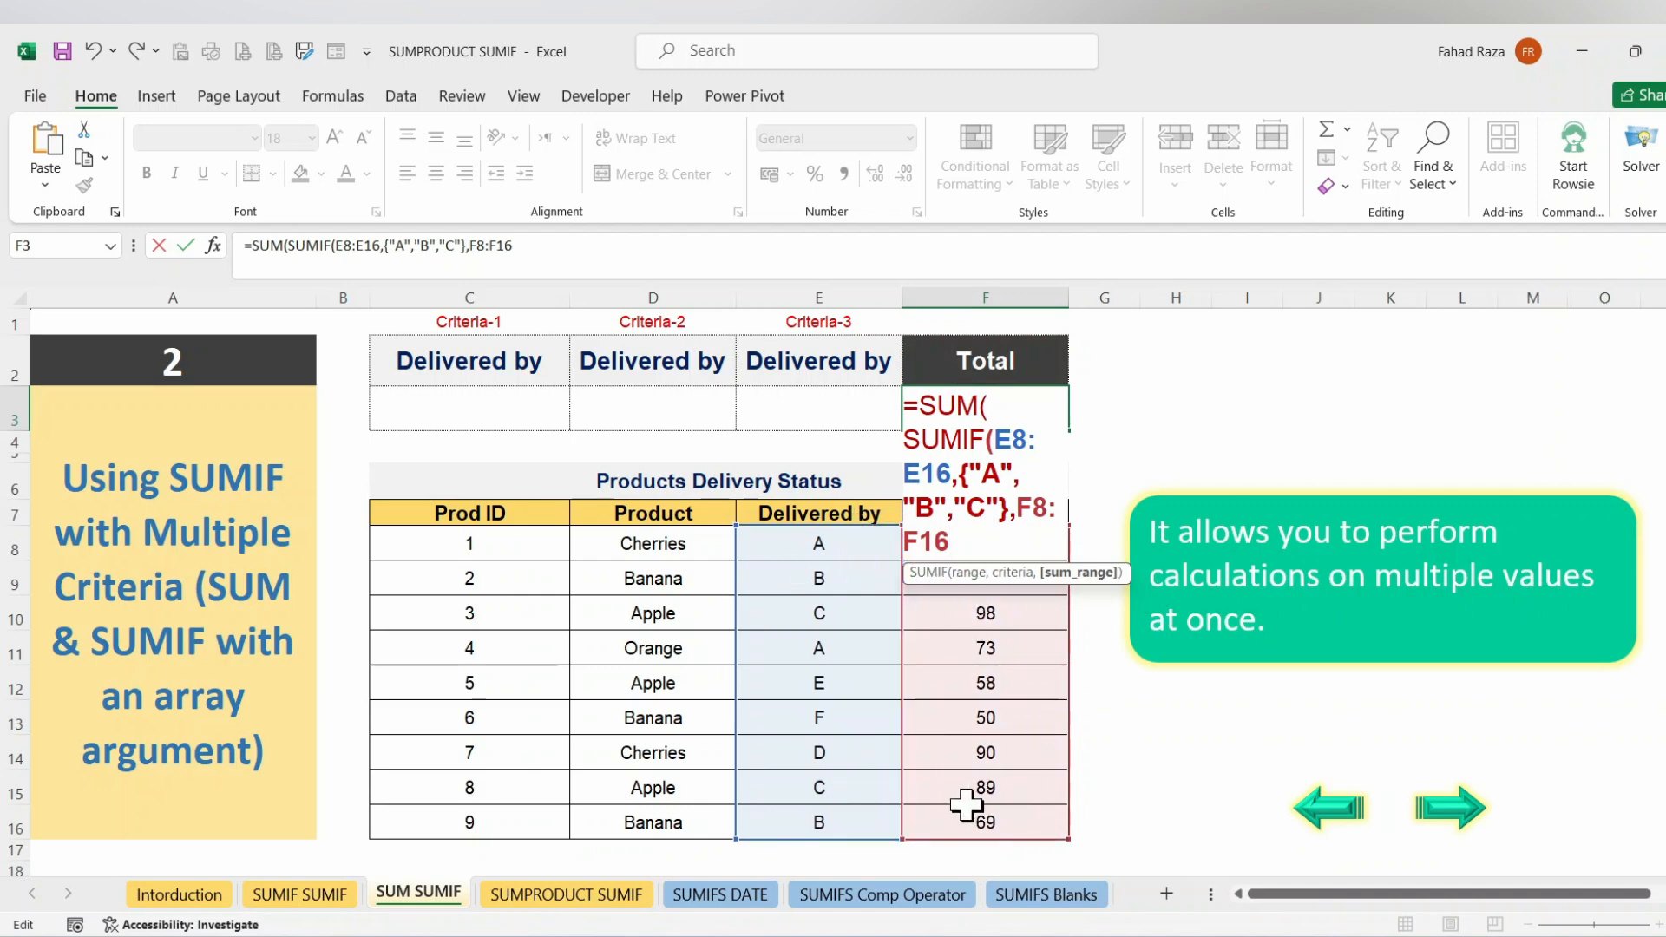
pyautogui.write('))')
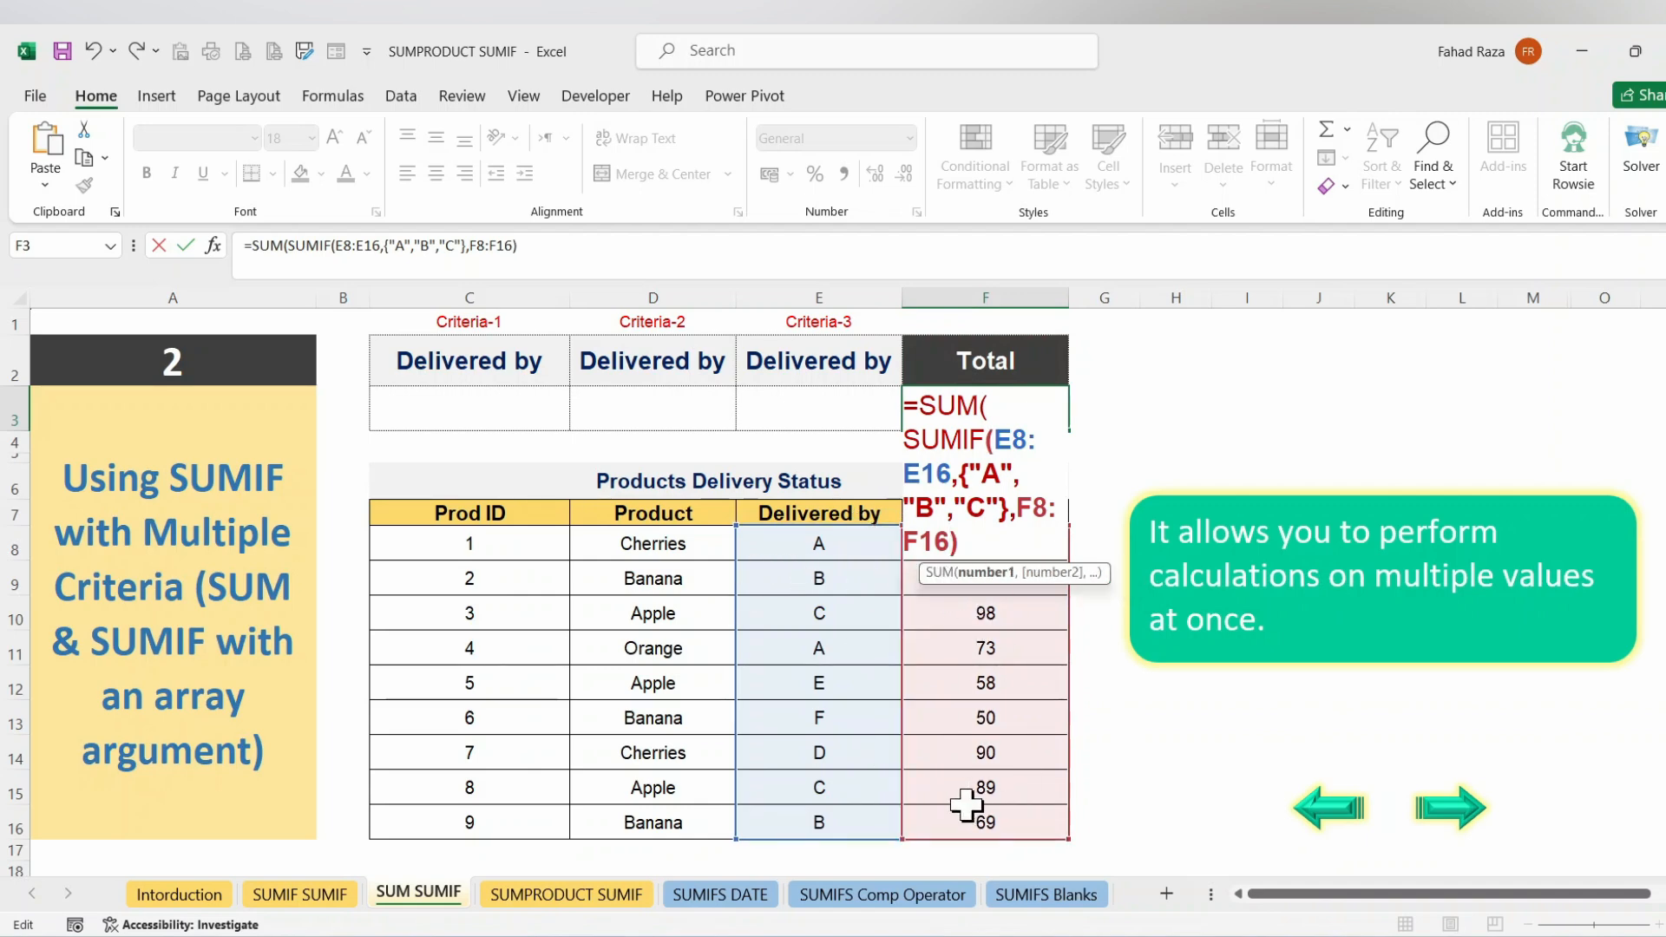
pyautogui.hotkey('ctrl', 'Return')
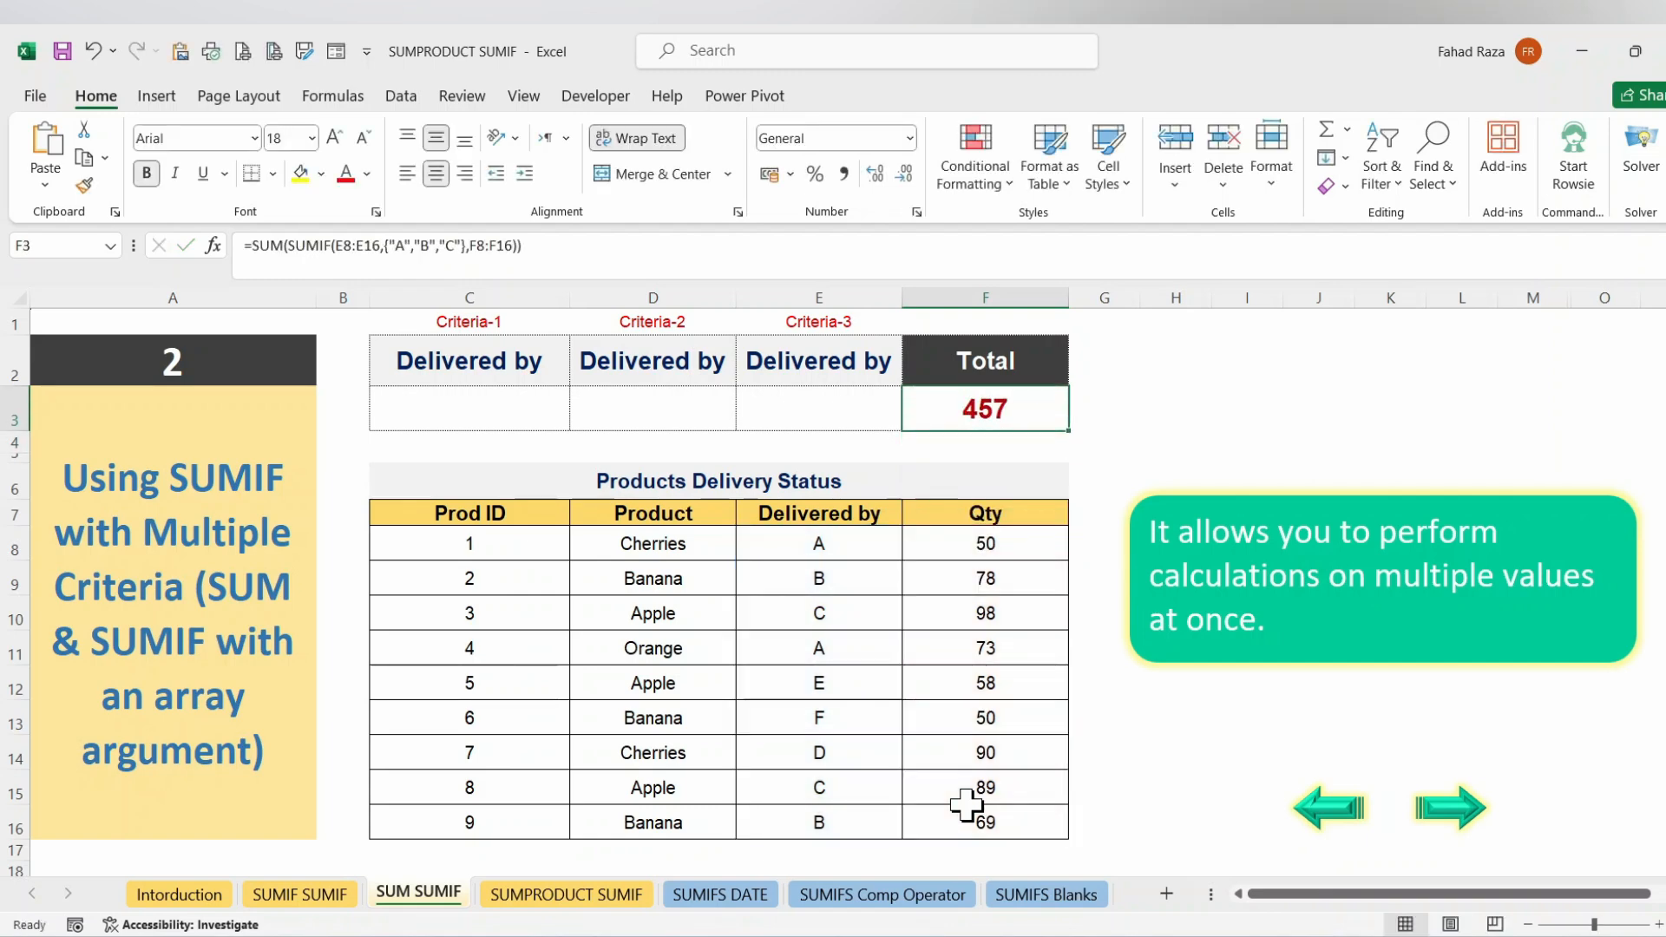
# - Replace the constant criteria array in the Total formula with Transpose(C3:E3) and commit it as an array formula
pyautogui.doubleClick(1015, 426)
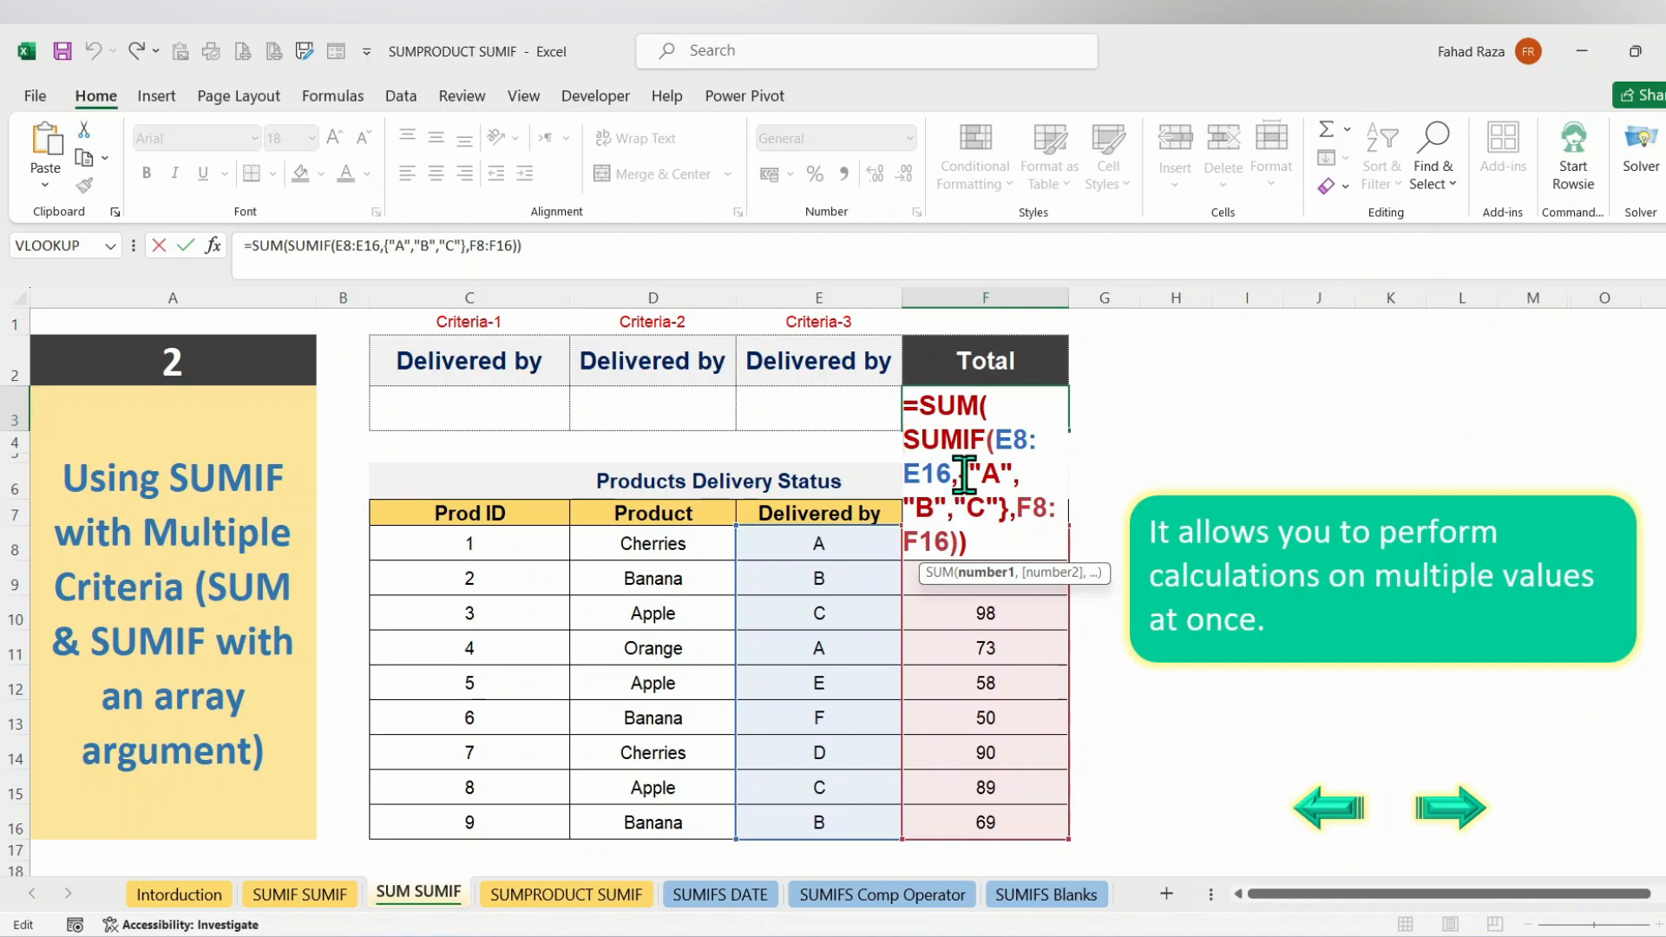
pyautogui.moveTo(963, 475); pyautogui.dragTo(939, 519)
pyautogui.moveTo(1002, 515); pyautogui.dragTo(1005, 534)
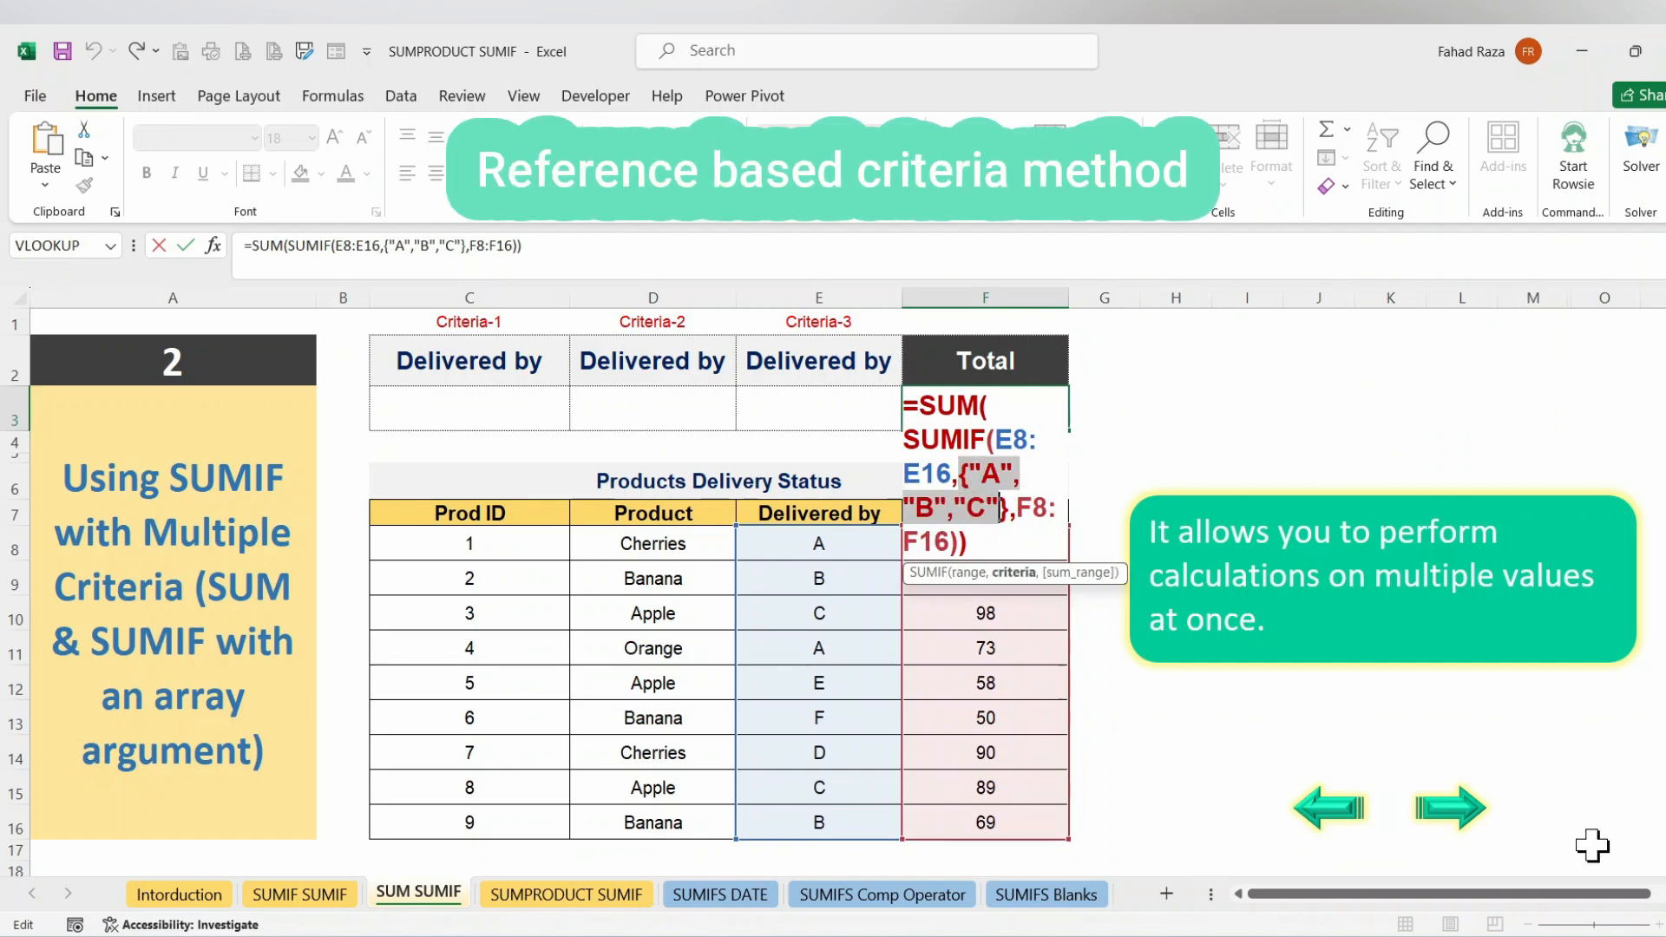
pyautogui.write('Tr')
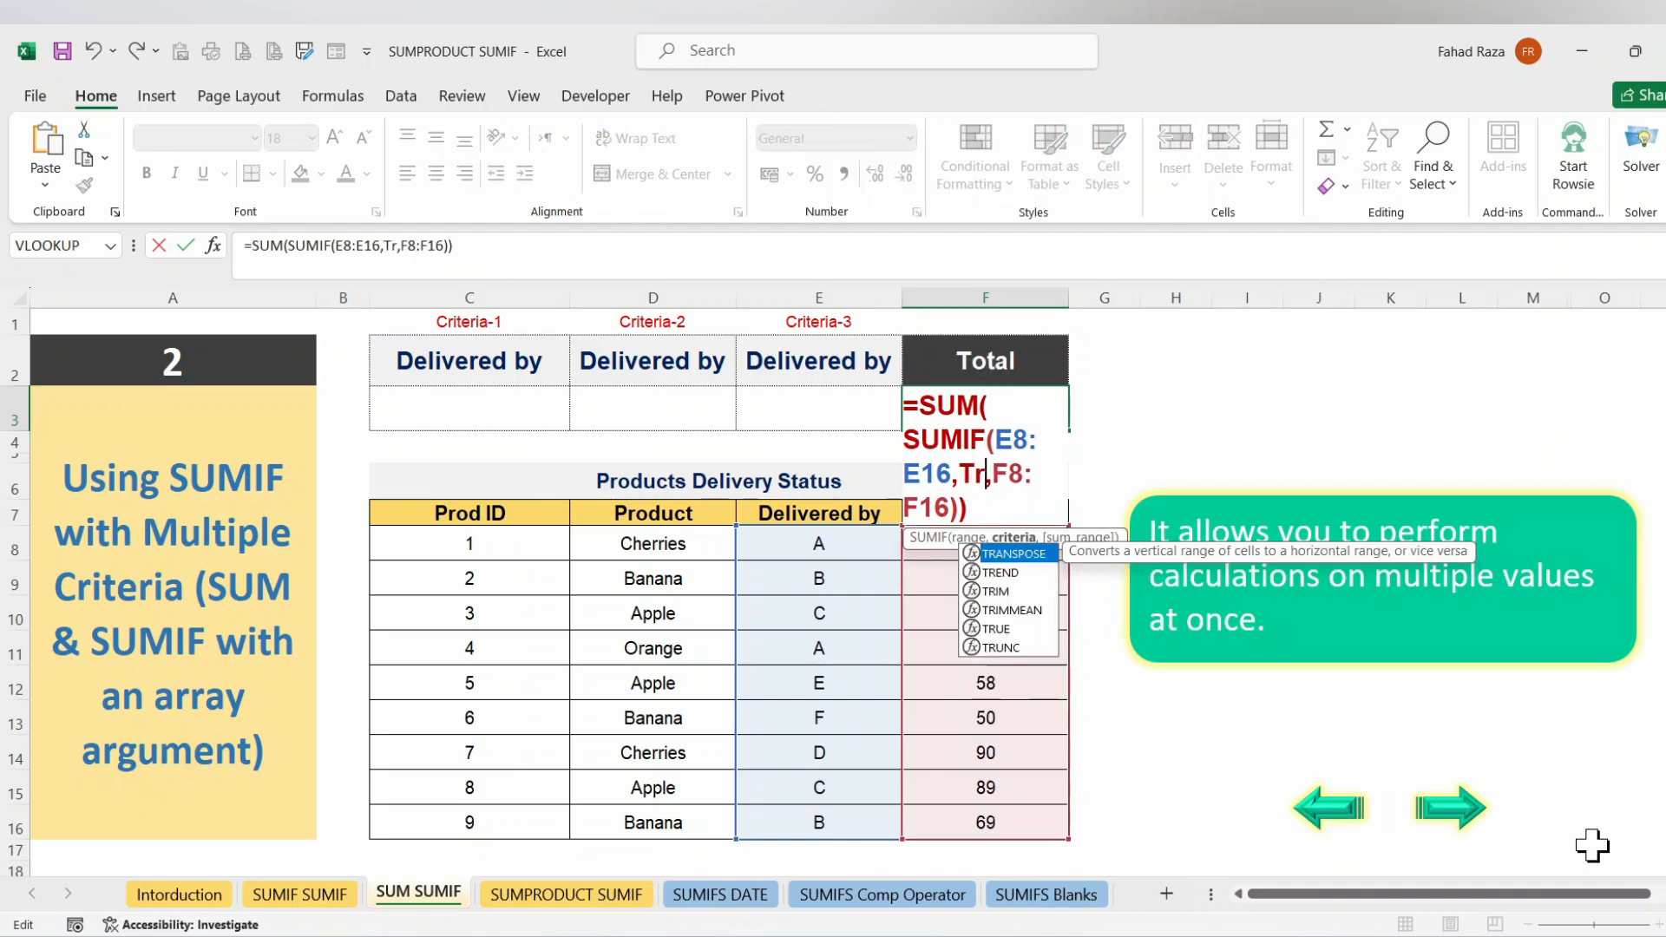
pyautogui.write('anspose')
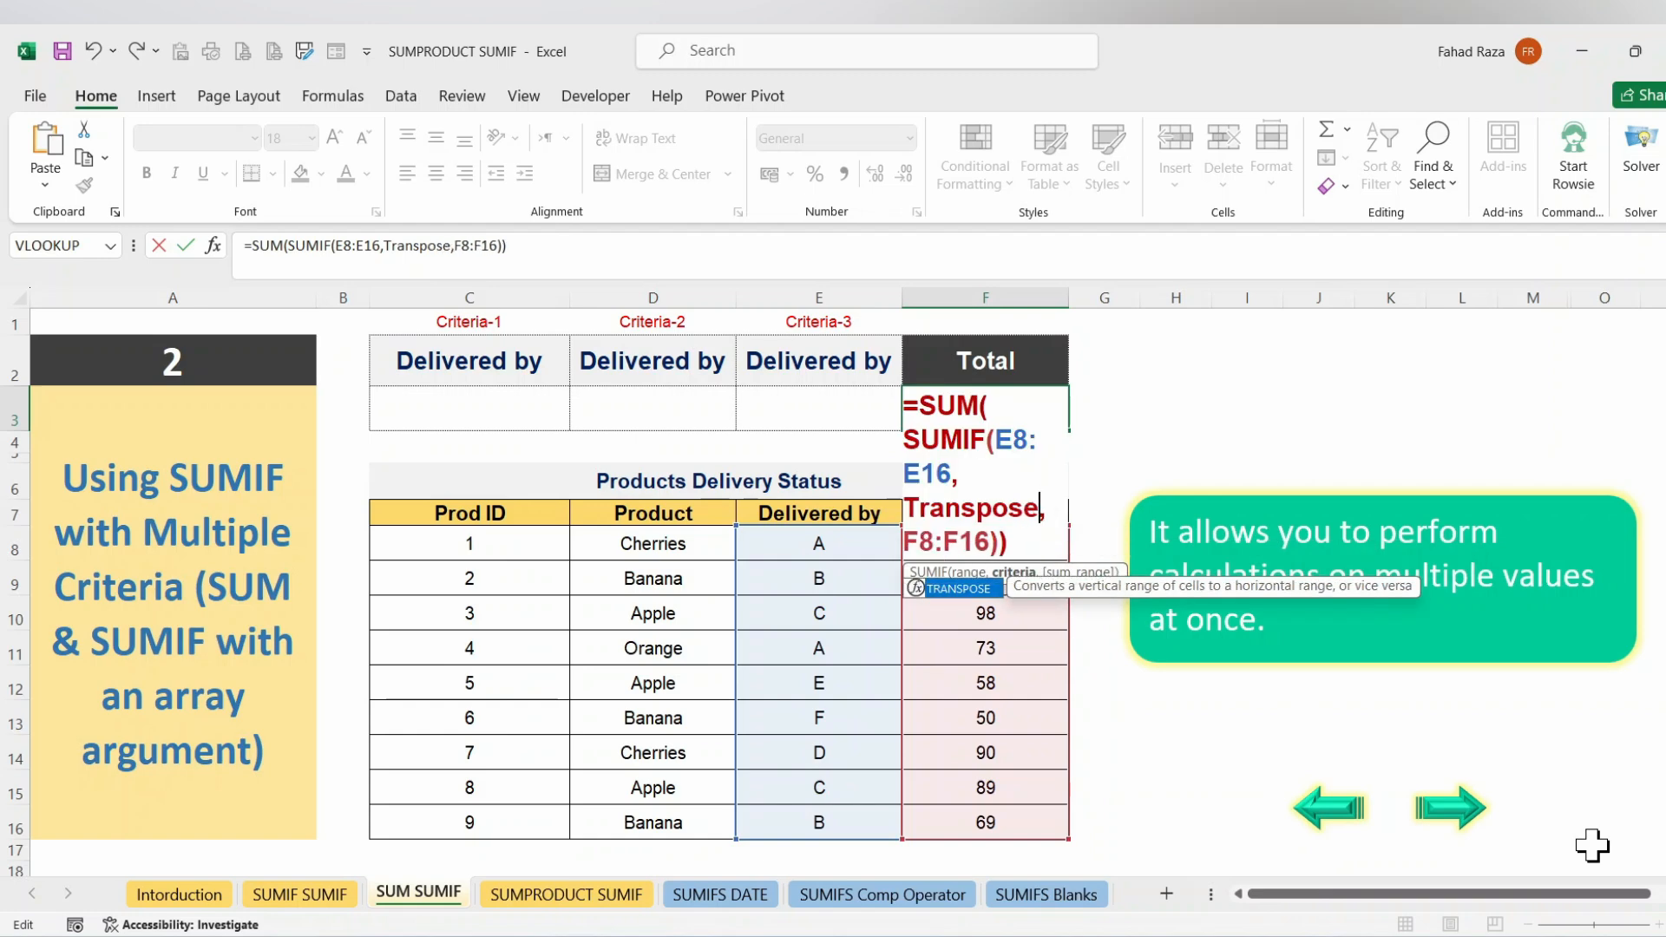
pyautogui.write('(')
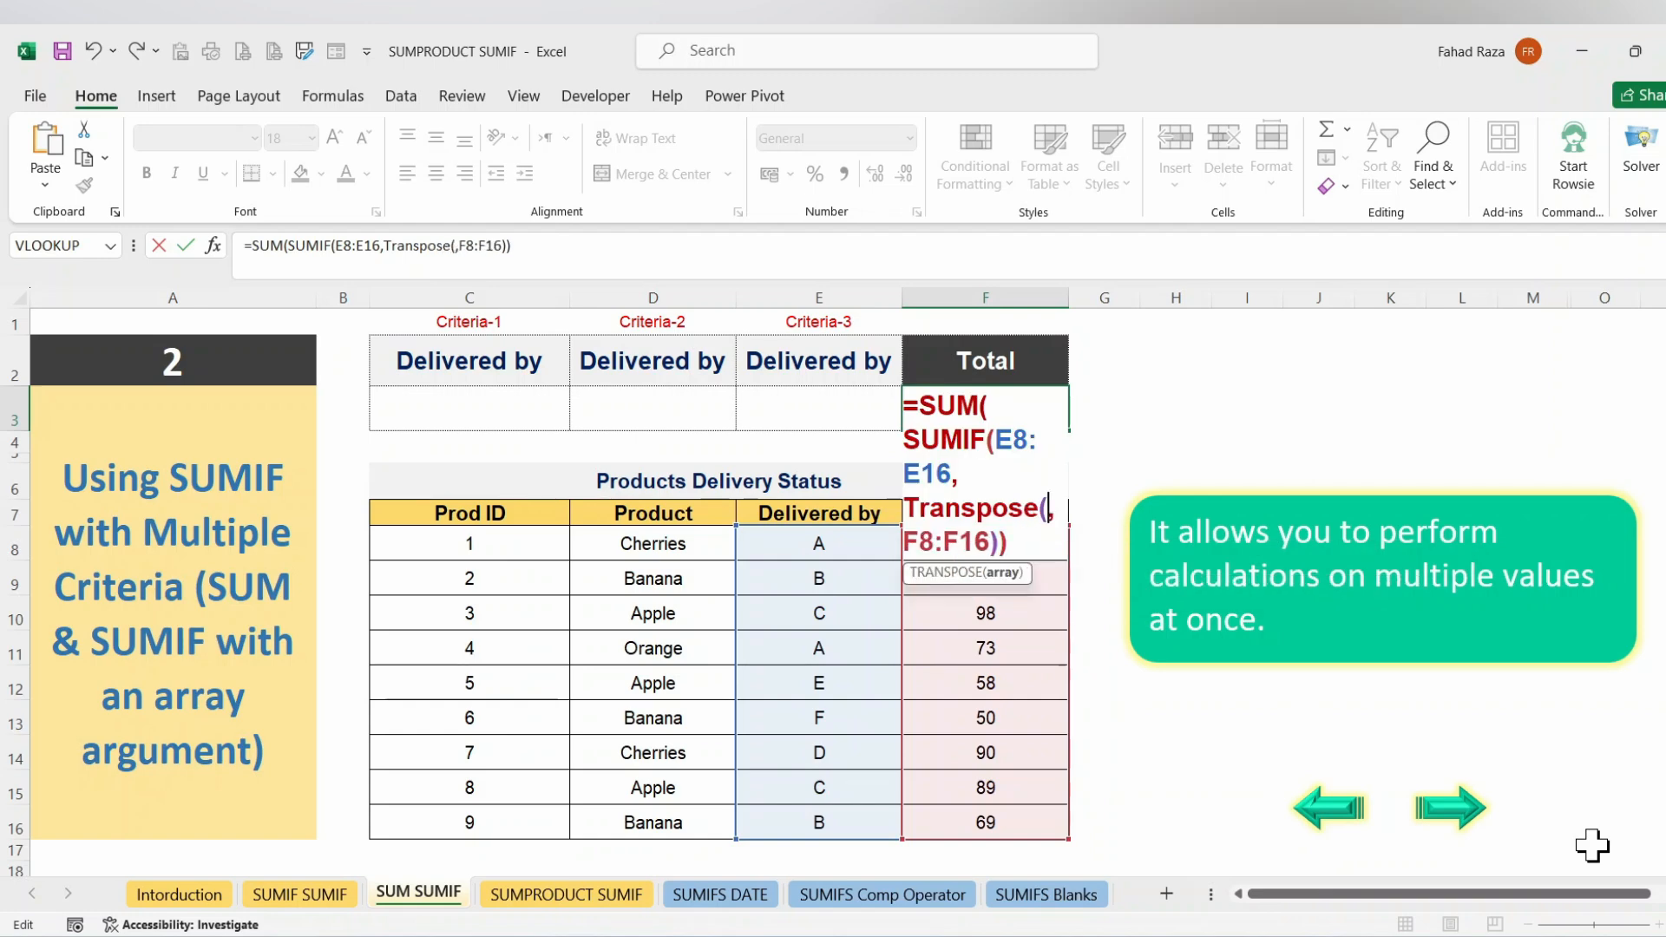
pyautogui.moveTo(516, 417); pyautogui.dragTo(798, 413)
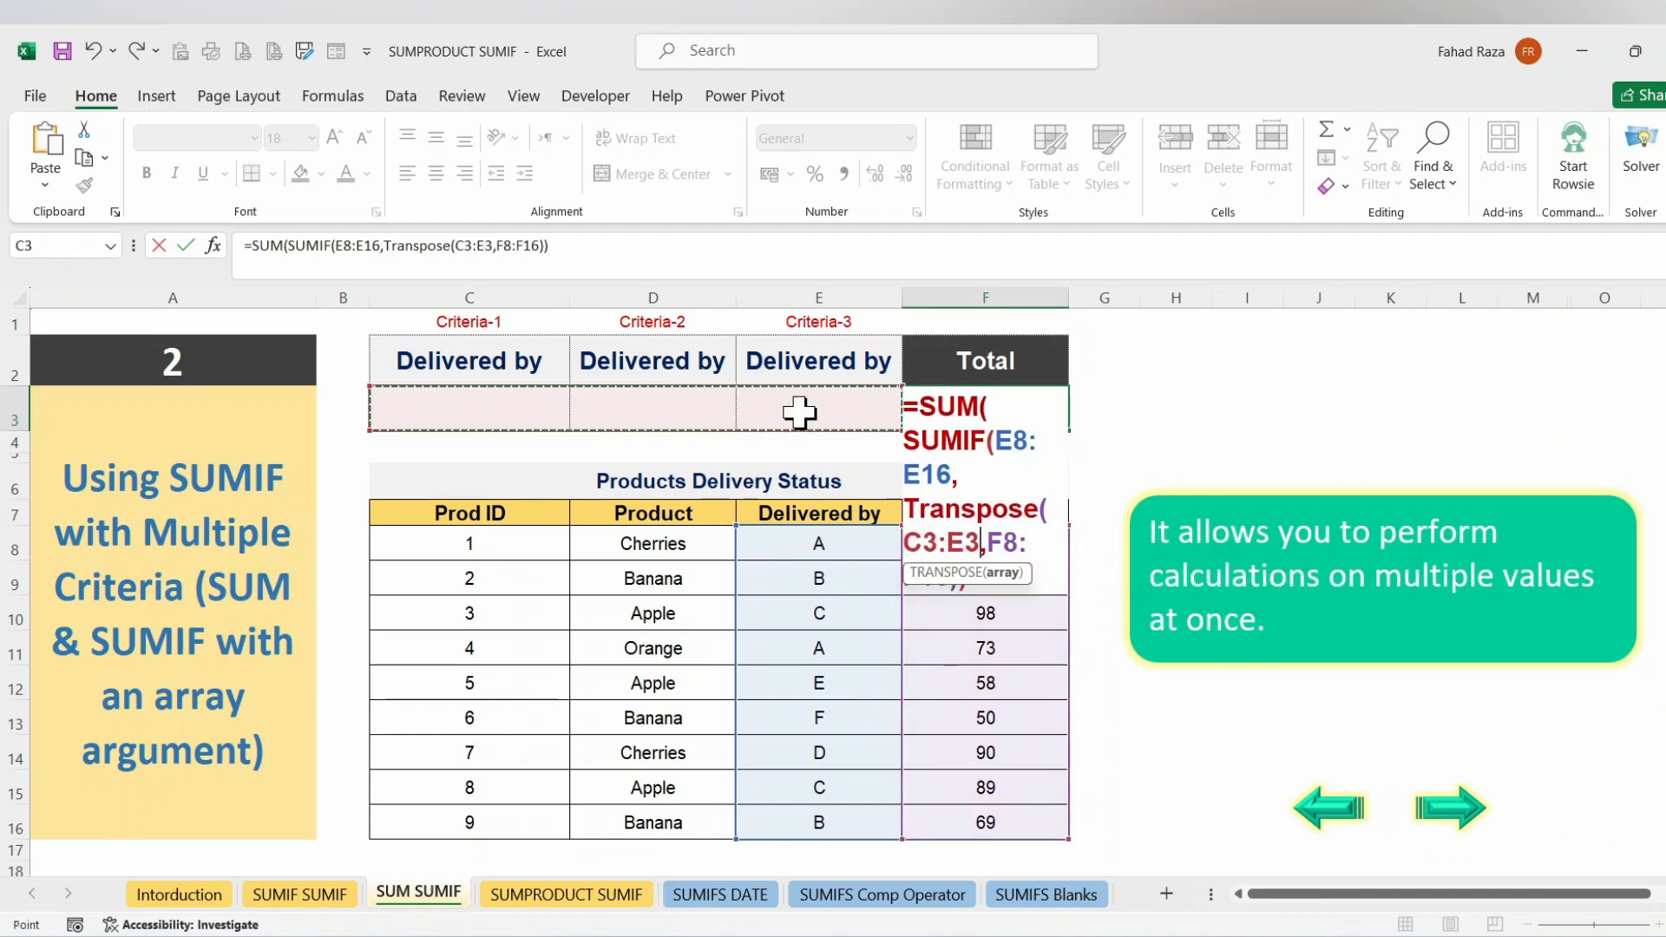
pyautogui.write(')')
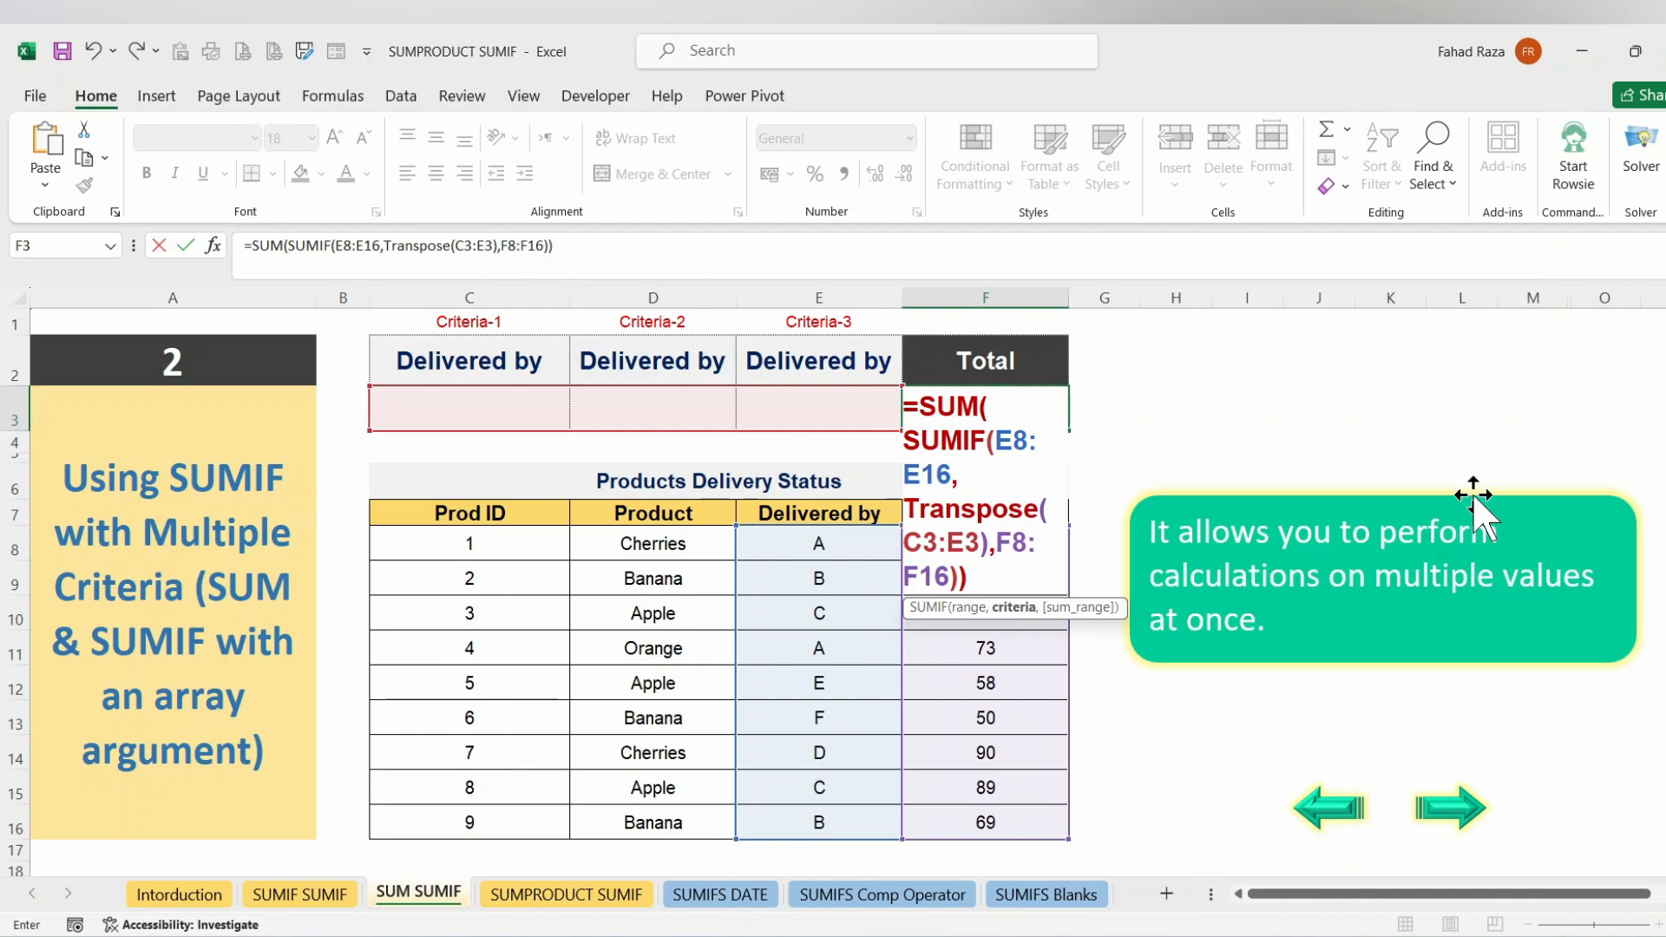
pyautogui.hotkey('ctrl', 'shift', 'Return')
# - Set the Delivered by values to A for Criteria-1, B for Criteria-2 and E for Criteria-3
pyautogui.click(502, 406)
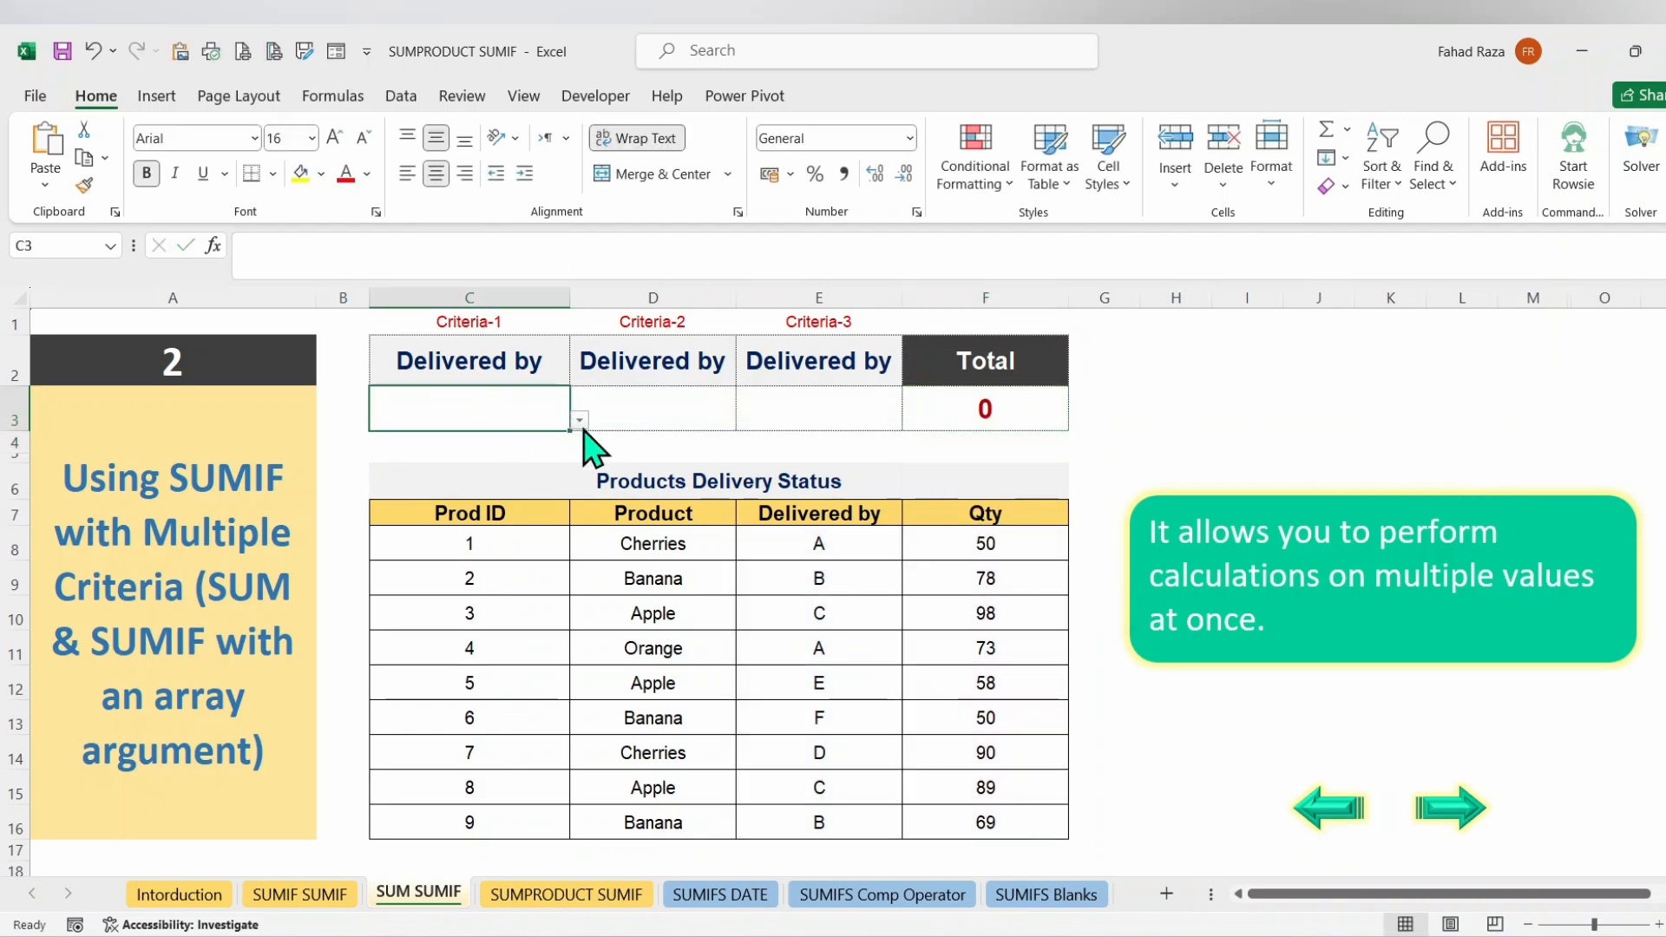
pyautogui.click(580, 420)
pyautogui.click(539, 440)
pyautogui.click(654, 407)
pyautogui.click(745, 420)
pyautogui.click(676, 455)
pyautogui.click(841, 416)
pyautogui.click(911, 420)
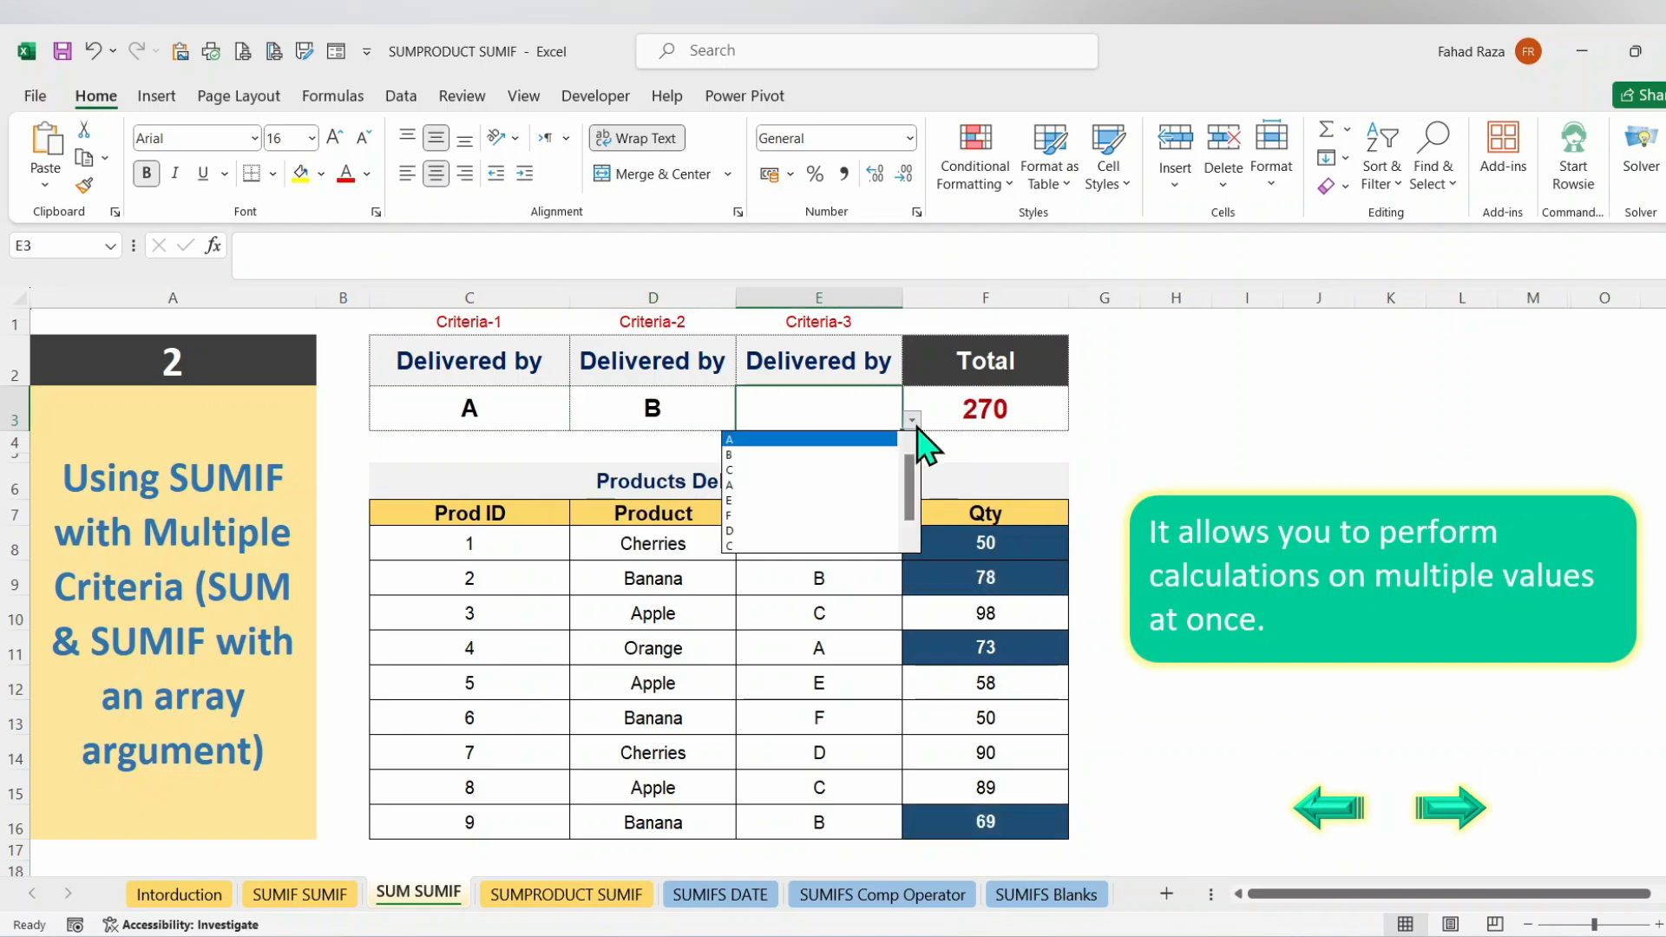
pyautogui.click(813, 499)
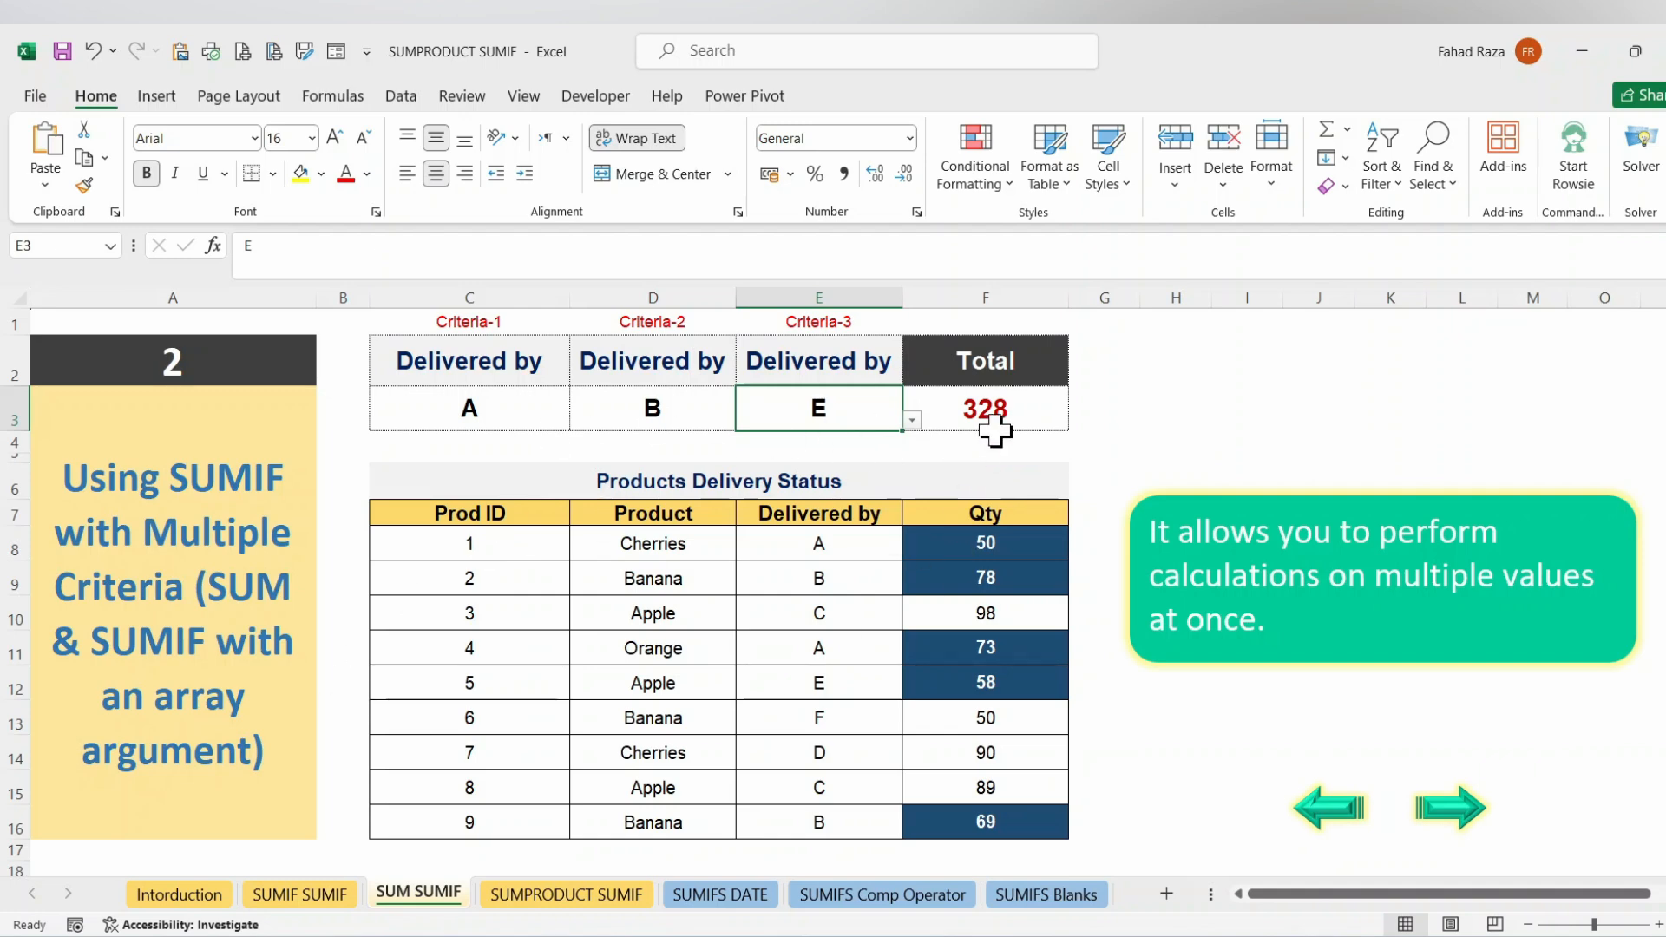
# - On the SUMPRODUCT SUMIF sheet, start the Total formula in F3 with =SUMPRODUCT(SUMIF( and the criteria range E8:E16
pyautogui.click(578, 902)
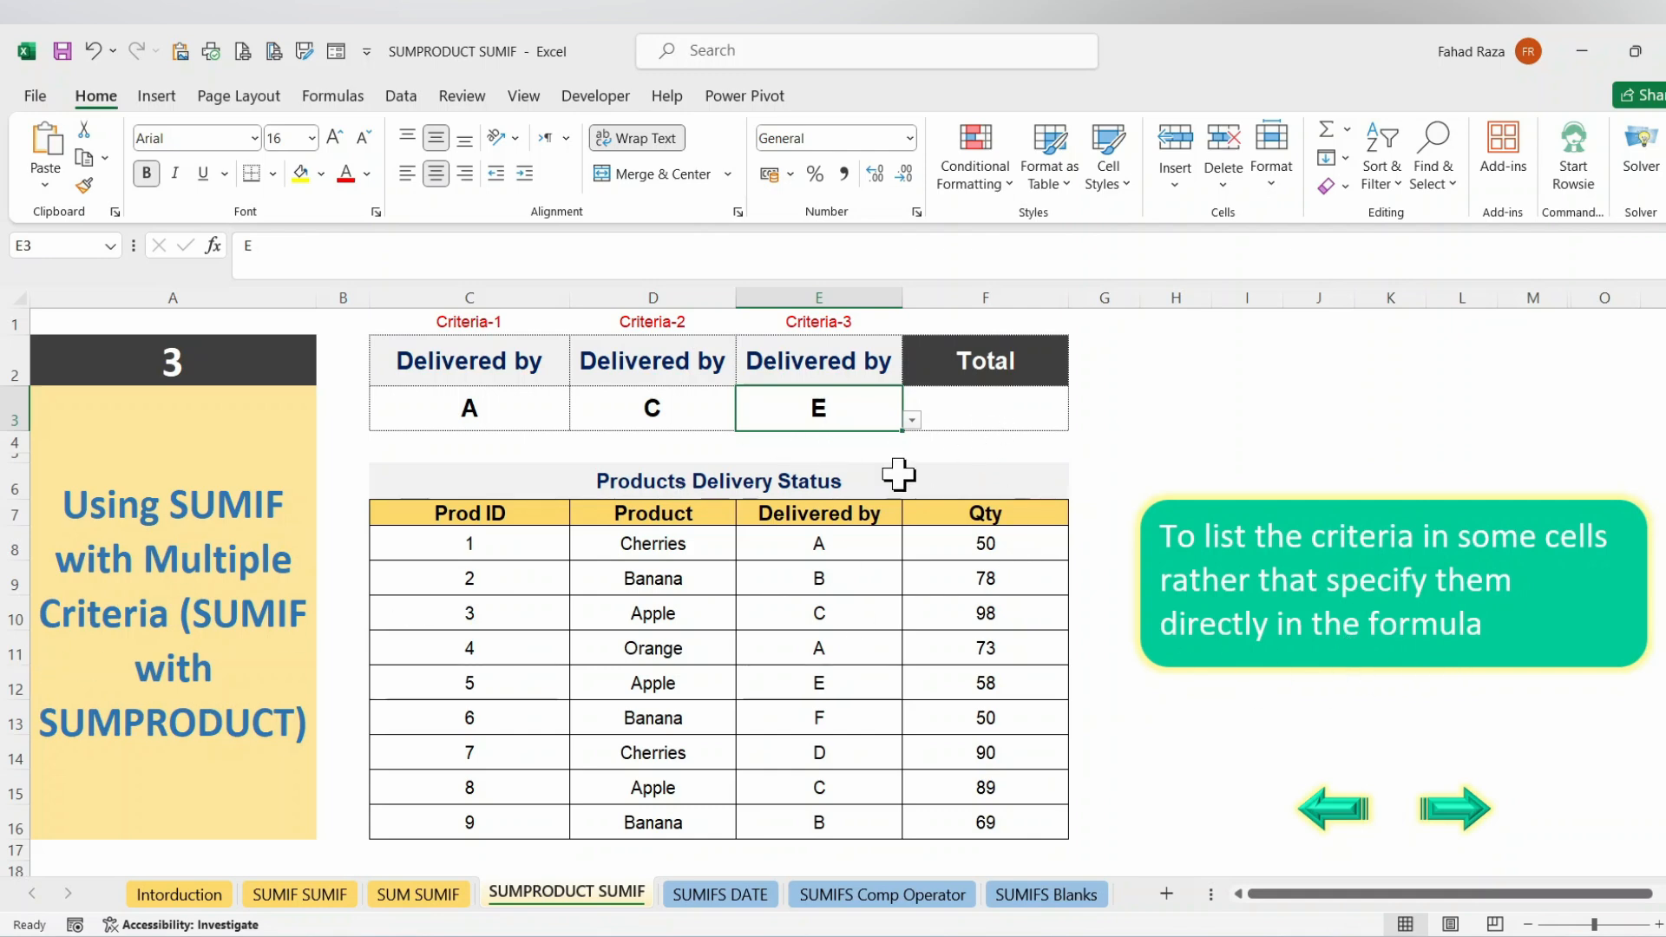
pyautogui.click(965, 407)
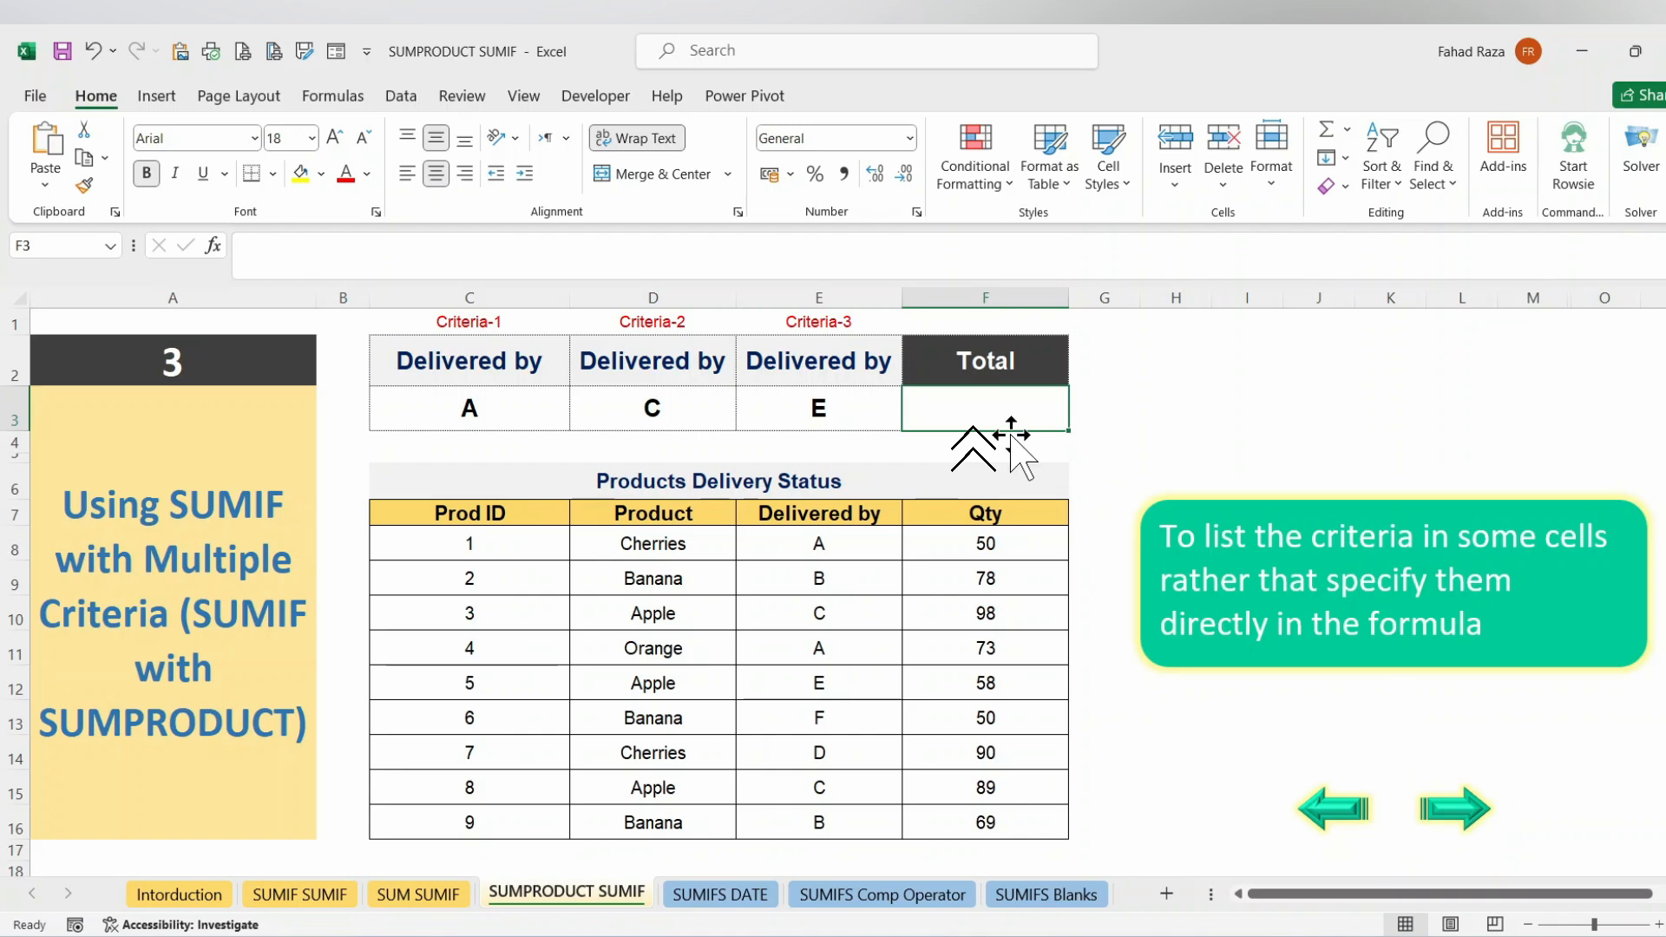
pyautogui.write('=')
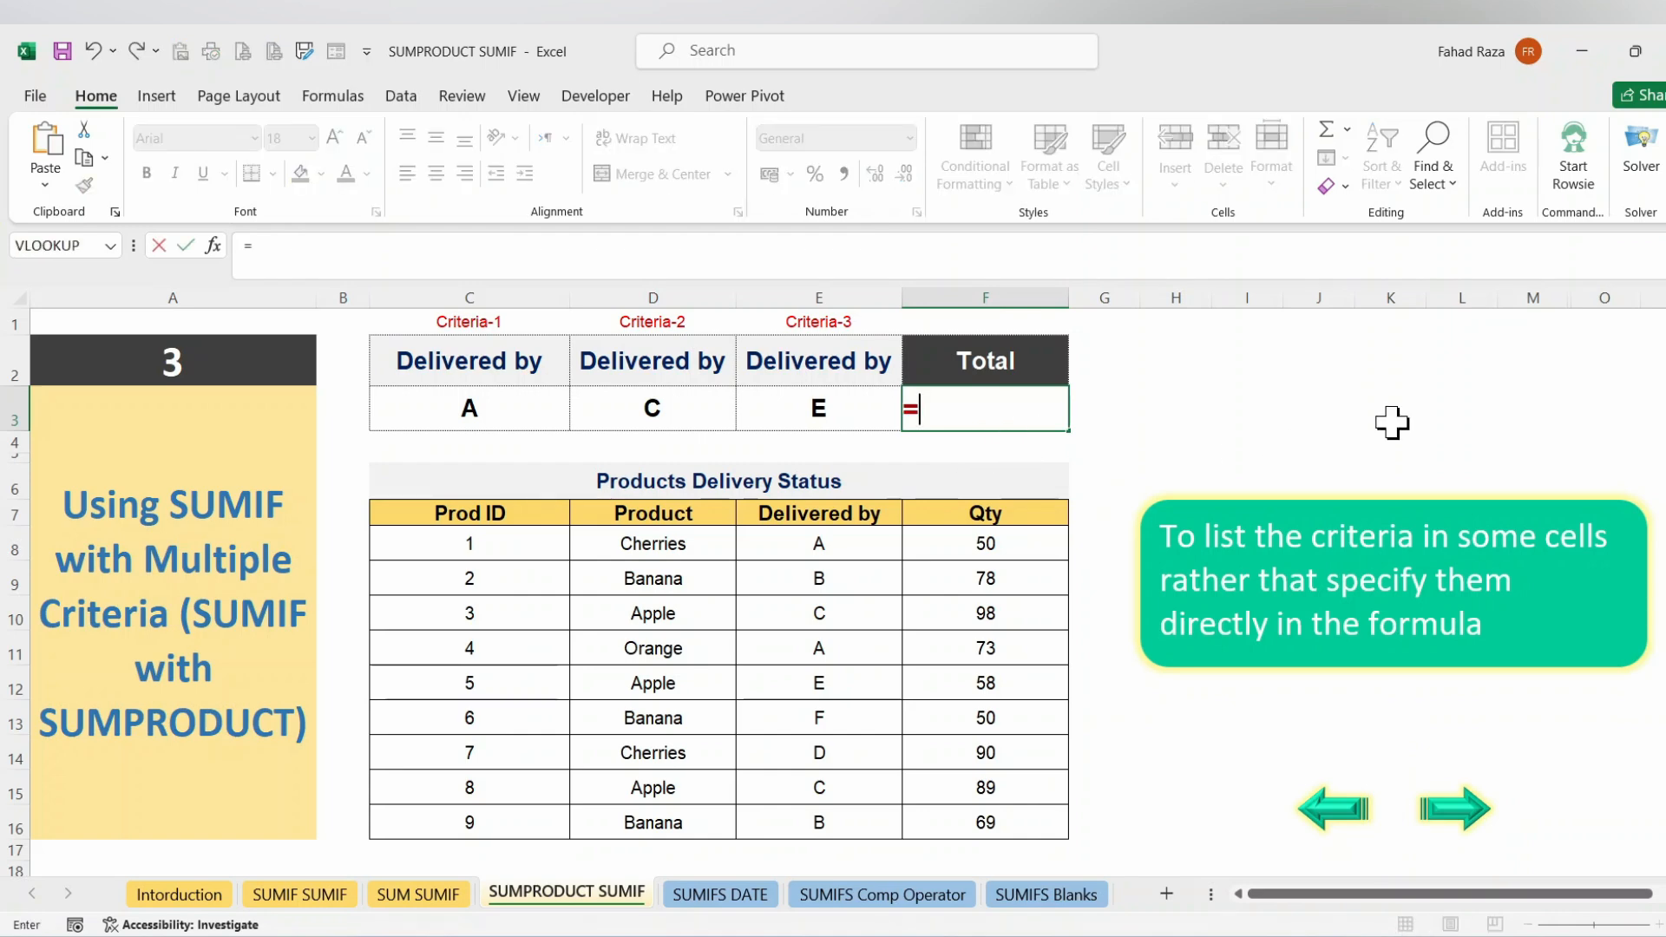
pyautogui.write('SUM')
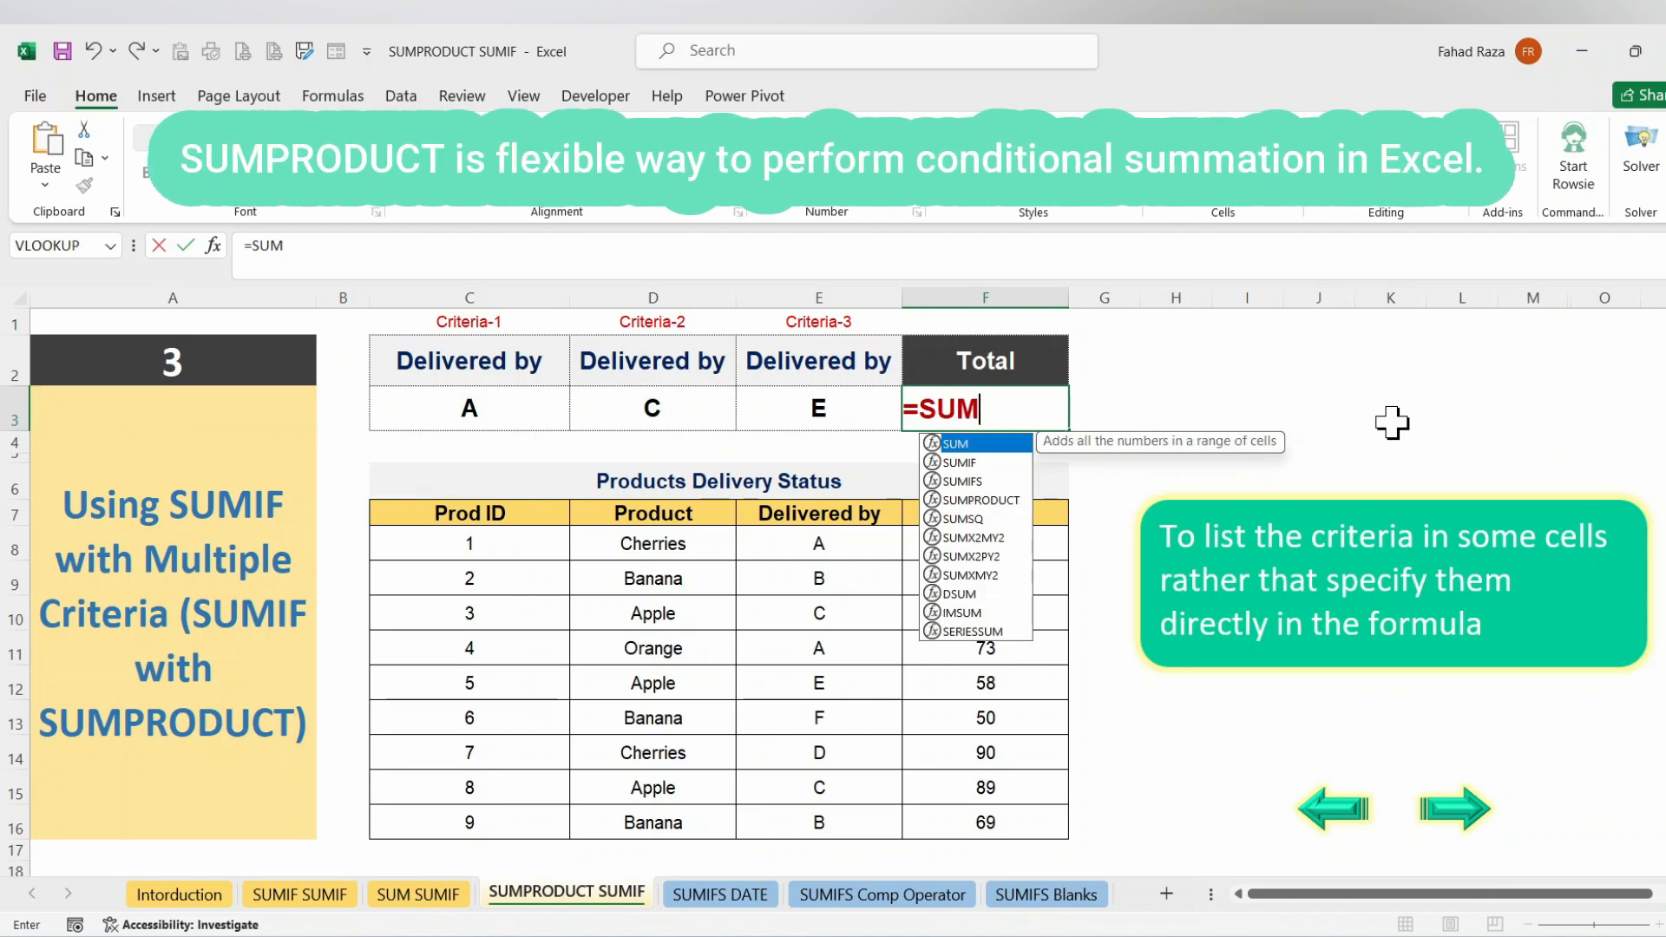
pyautogui.write('PRODUCT')
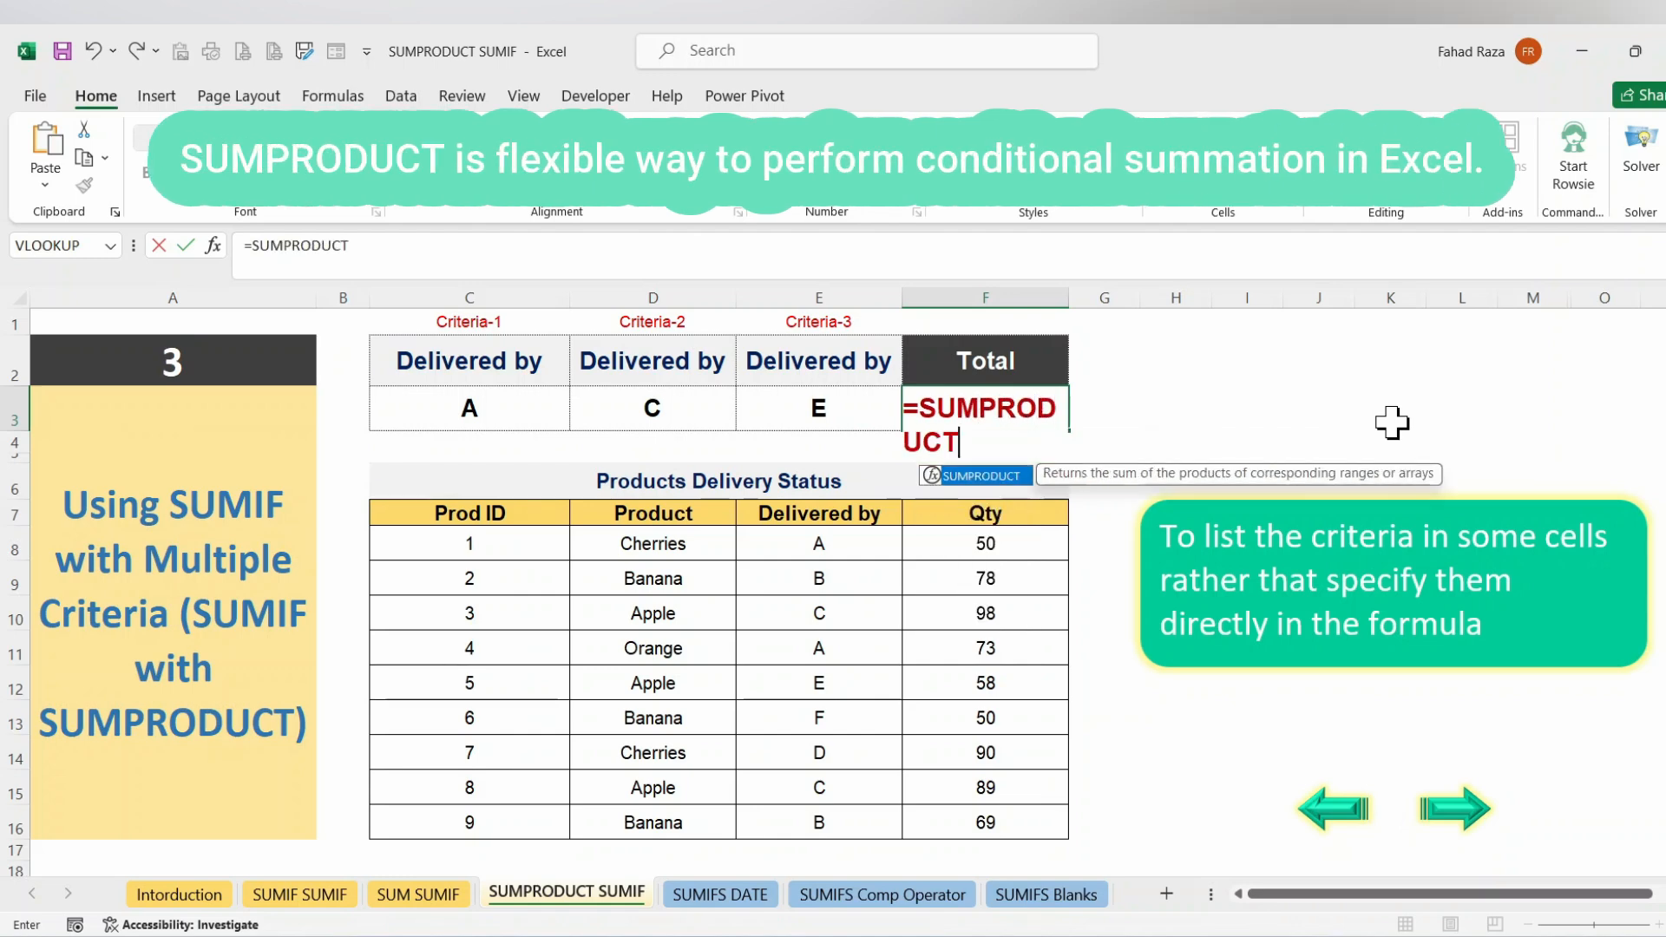
pyautogui.write('(SUMIF')
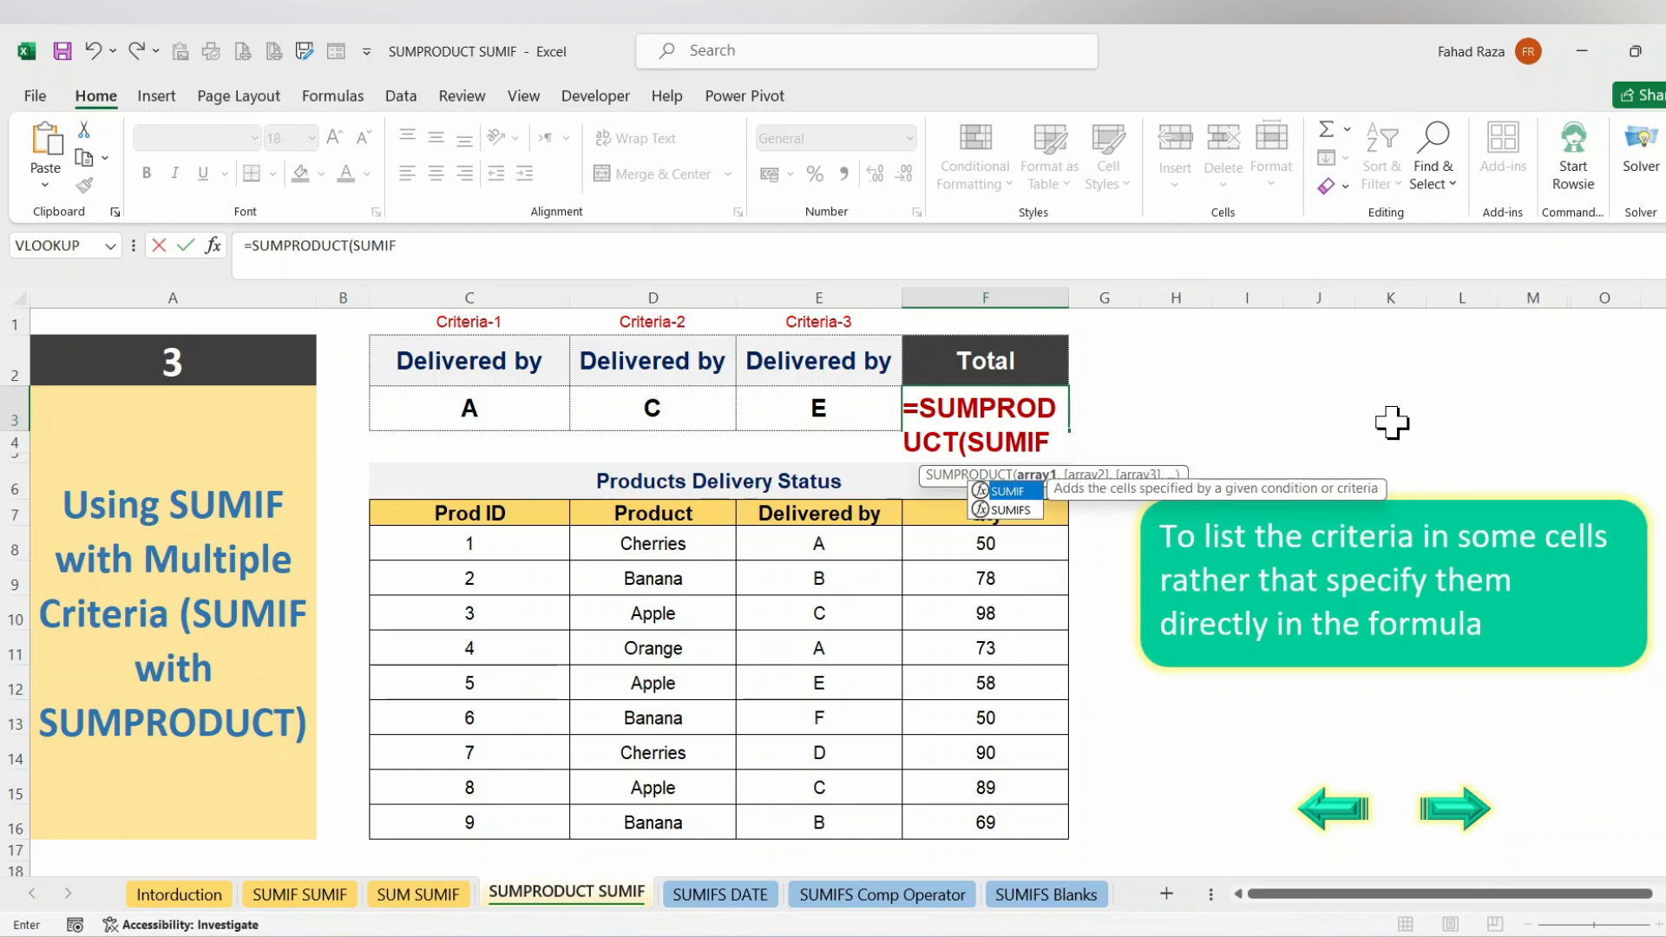
pyautogui.write('(')
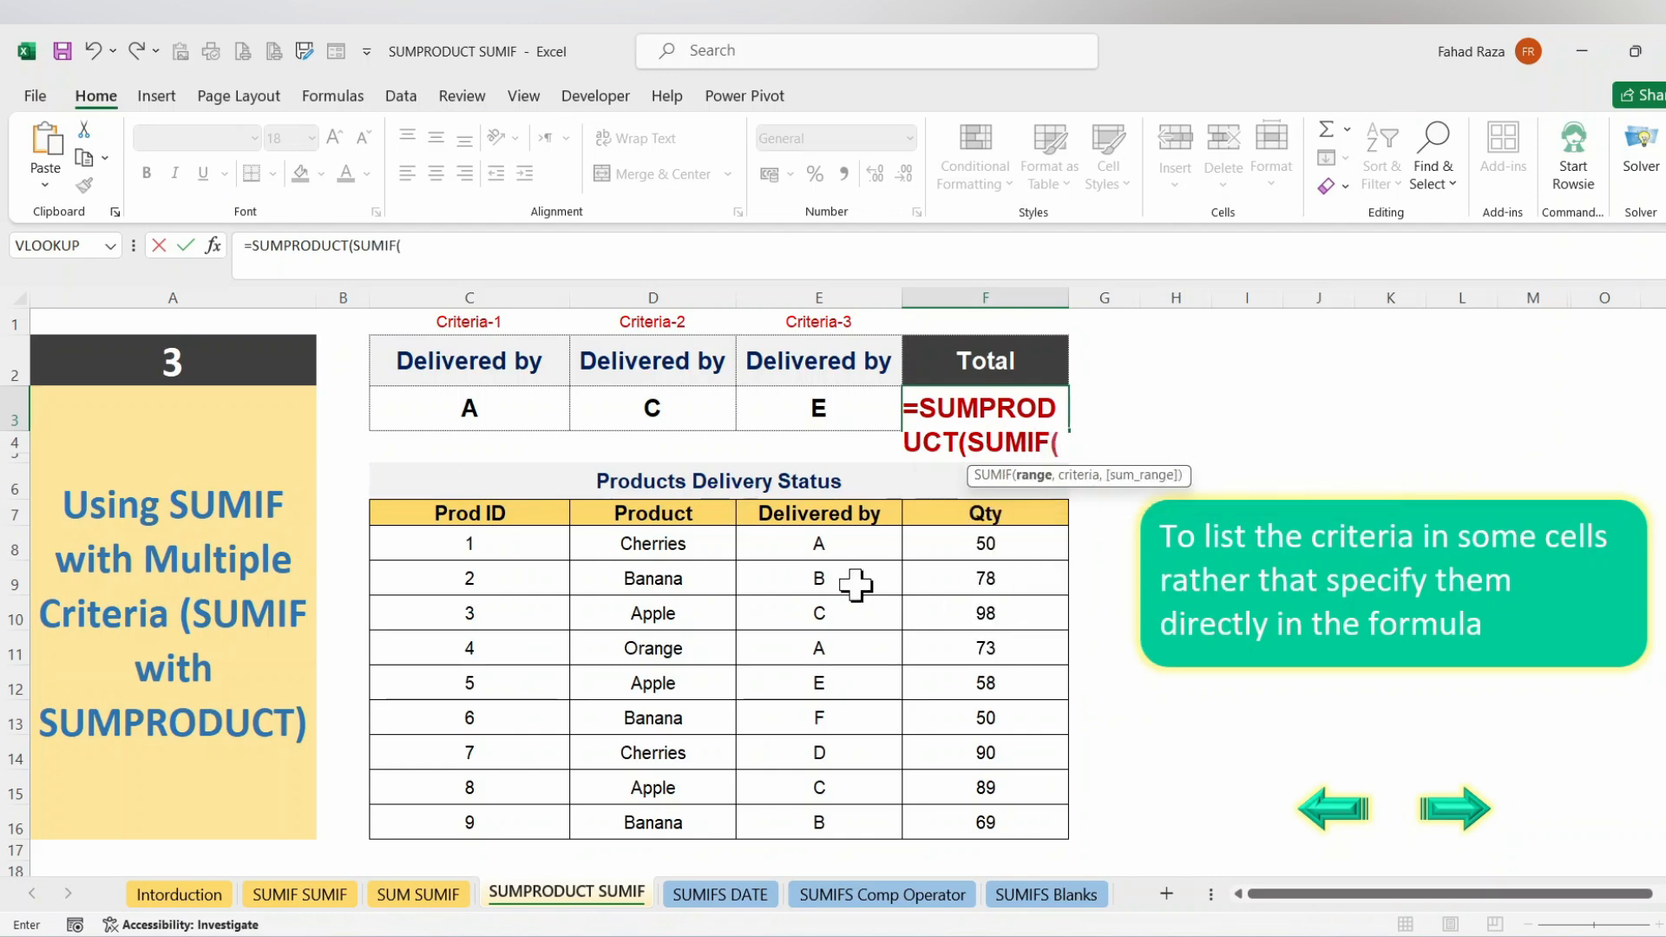
pyautogui.moveTo(825, 543); pyautogui.dragTo(827, 820)
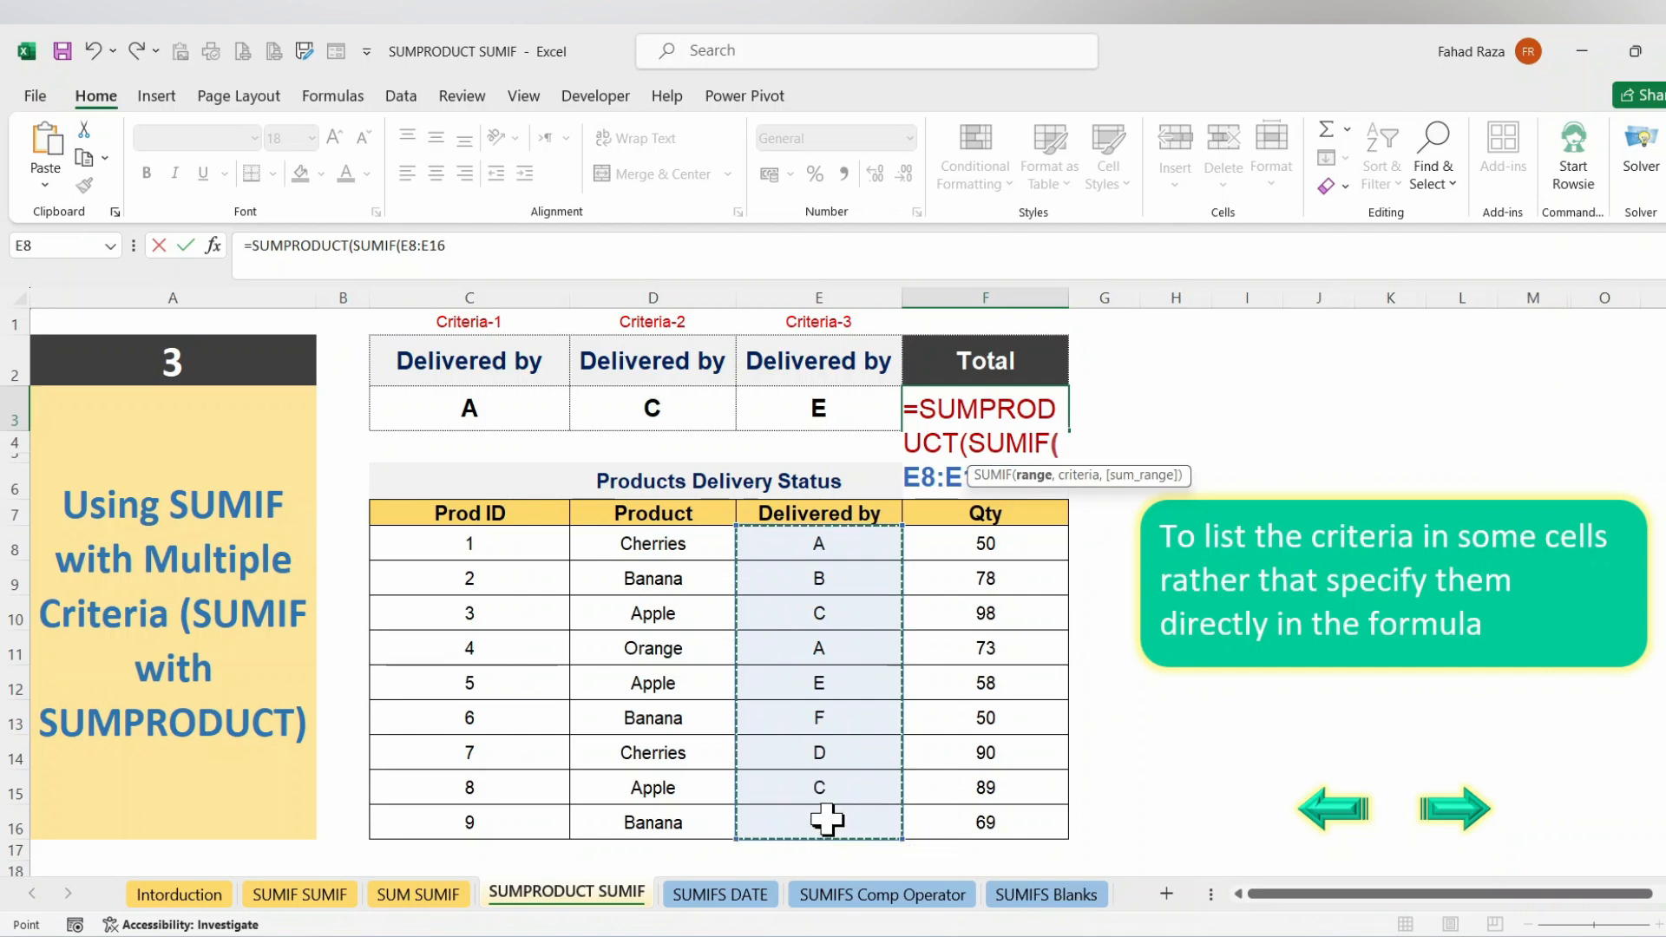
# - Complete the SUMPRODUCT formula with the criteria cells C3:E3 and the sum range F8:F16, and commit it in F3
pyautogui.write(',')
pyautogui.moveTo(427, 410); pyautogui.dragTo(755, 408)
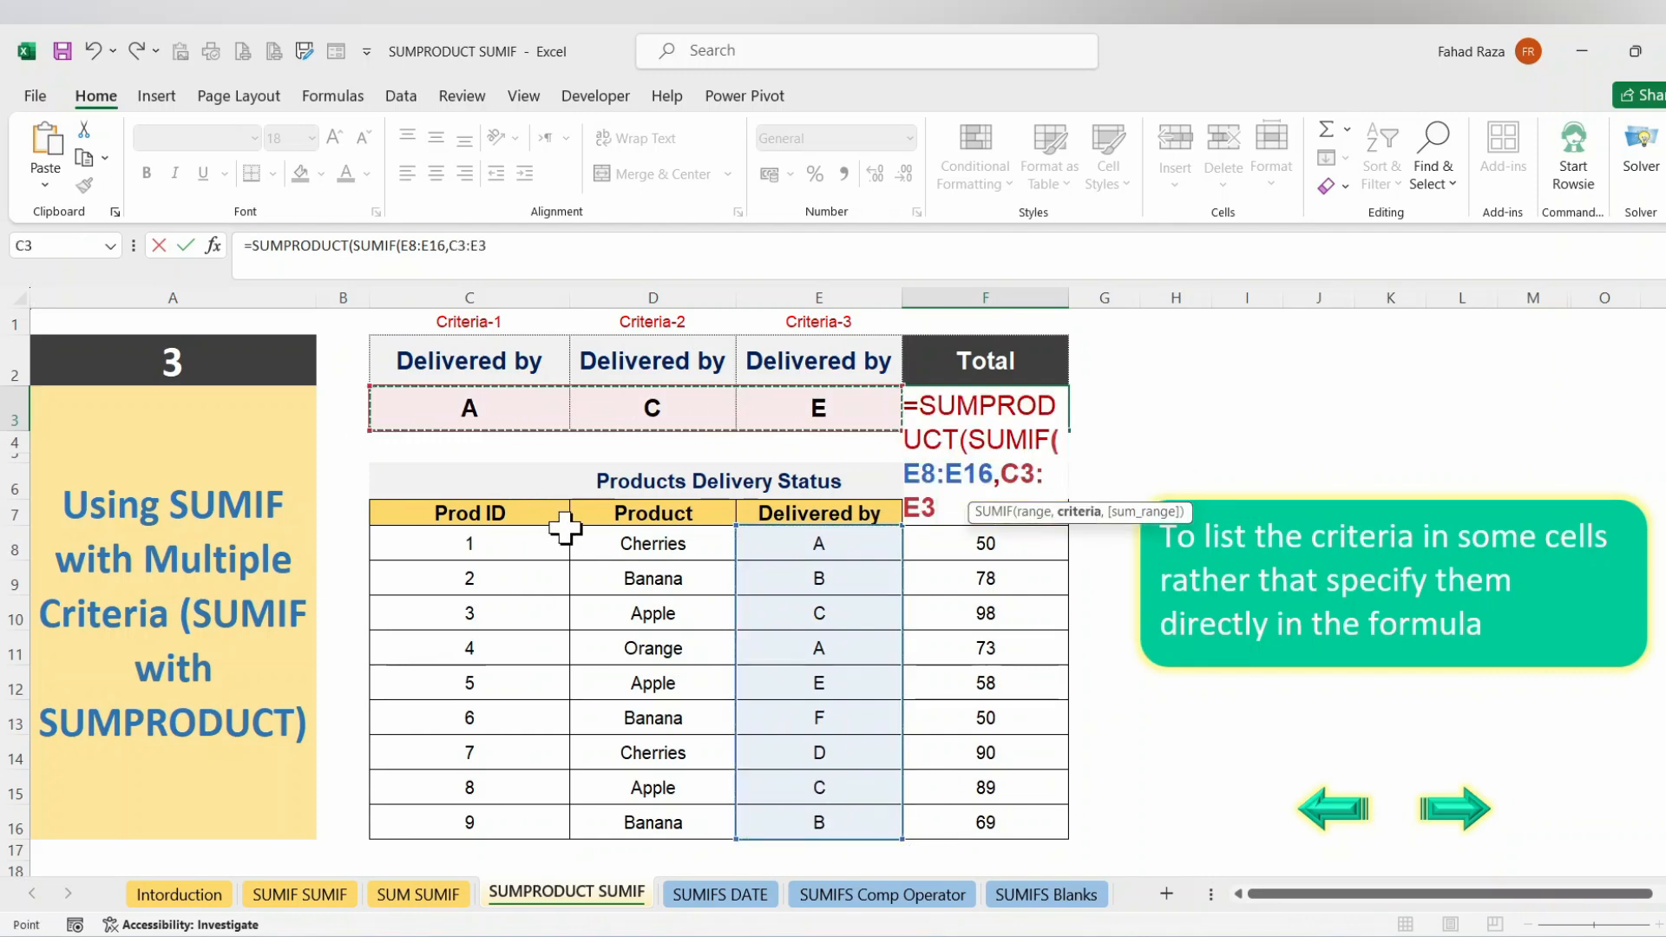
pyautogui.write(',')
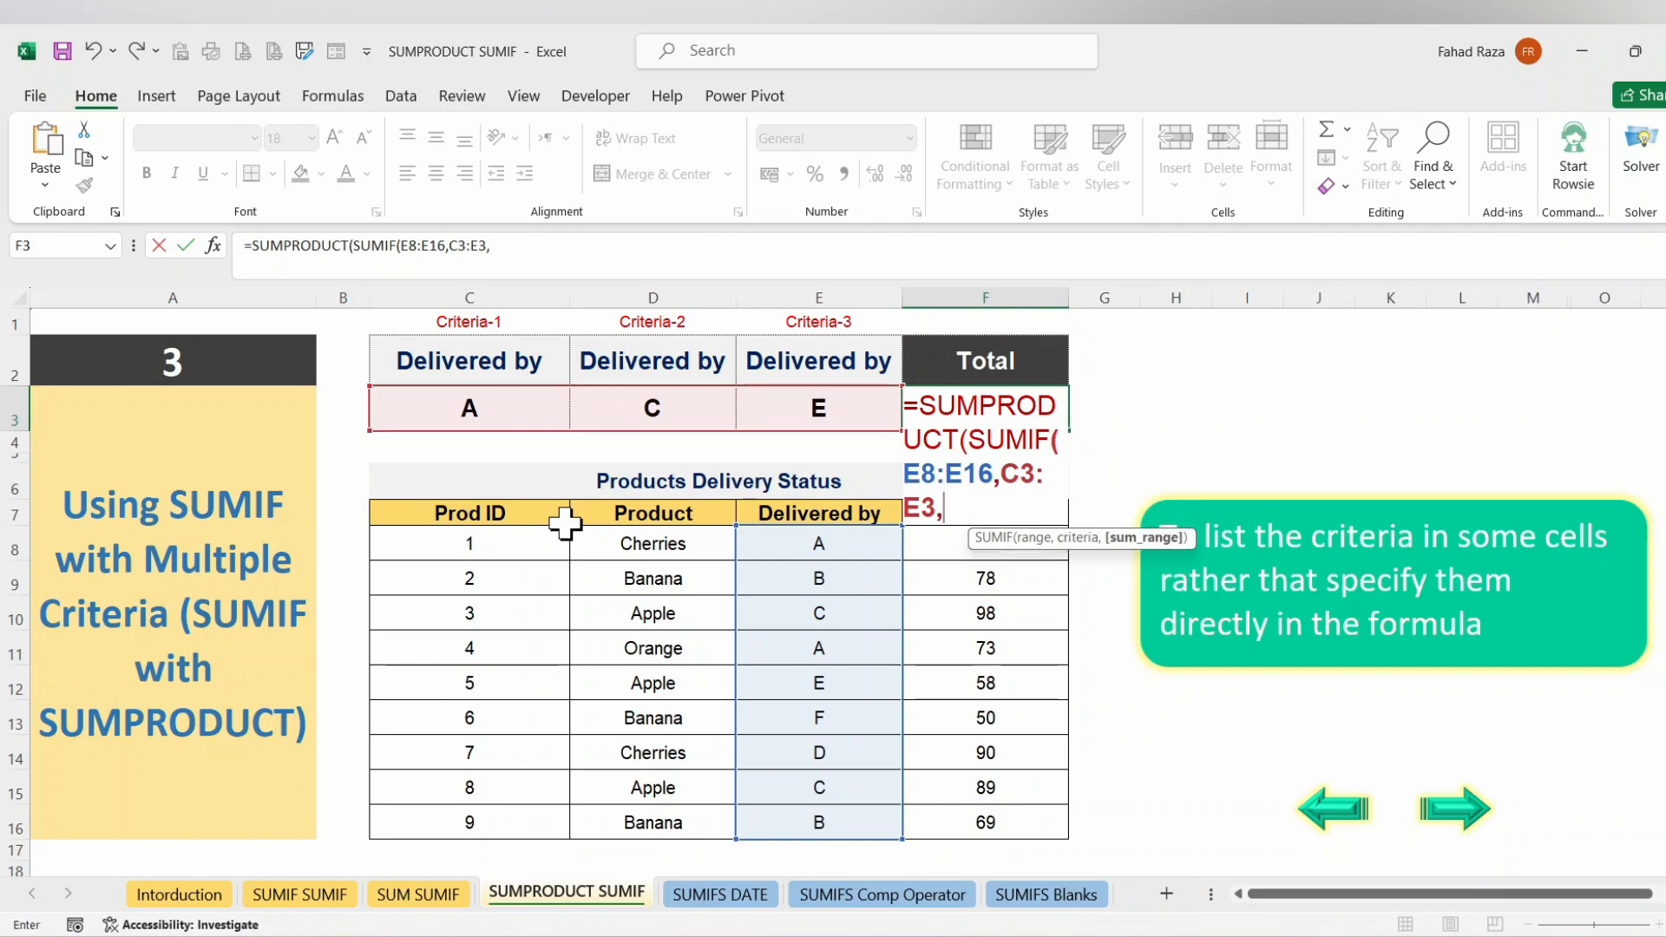
pyautogui.moveTo(961, 545); pyautogui.dragTo(1054, 828)
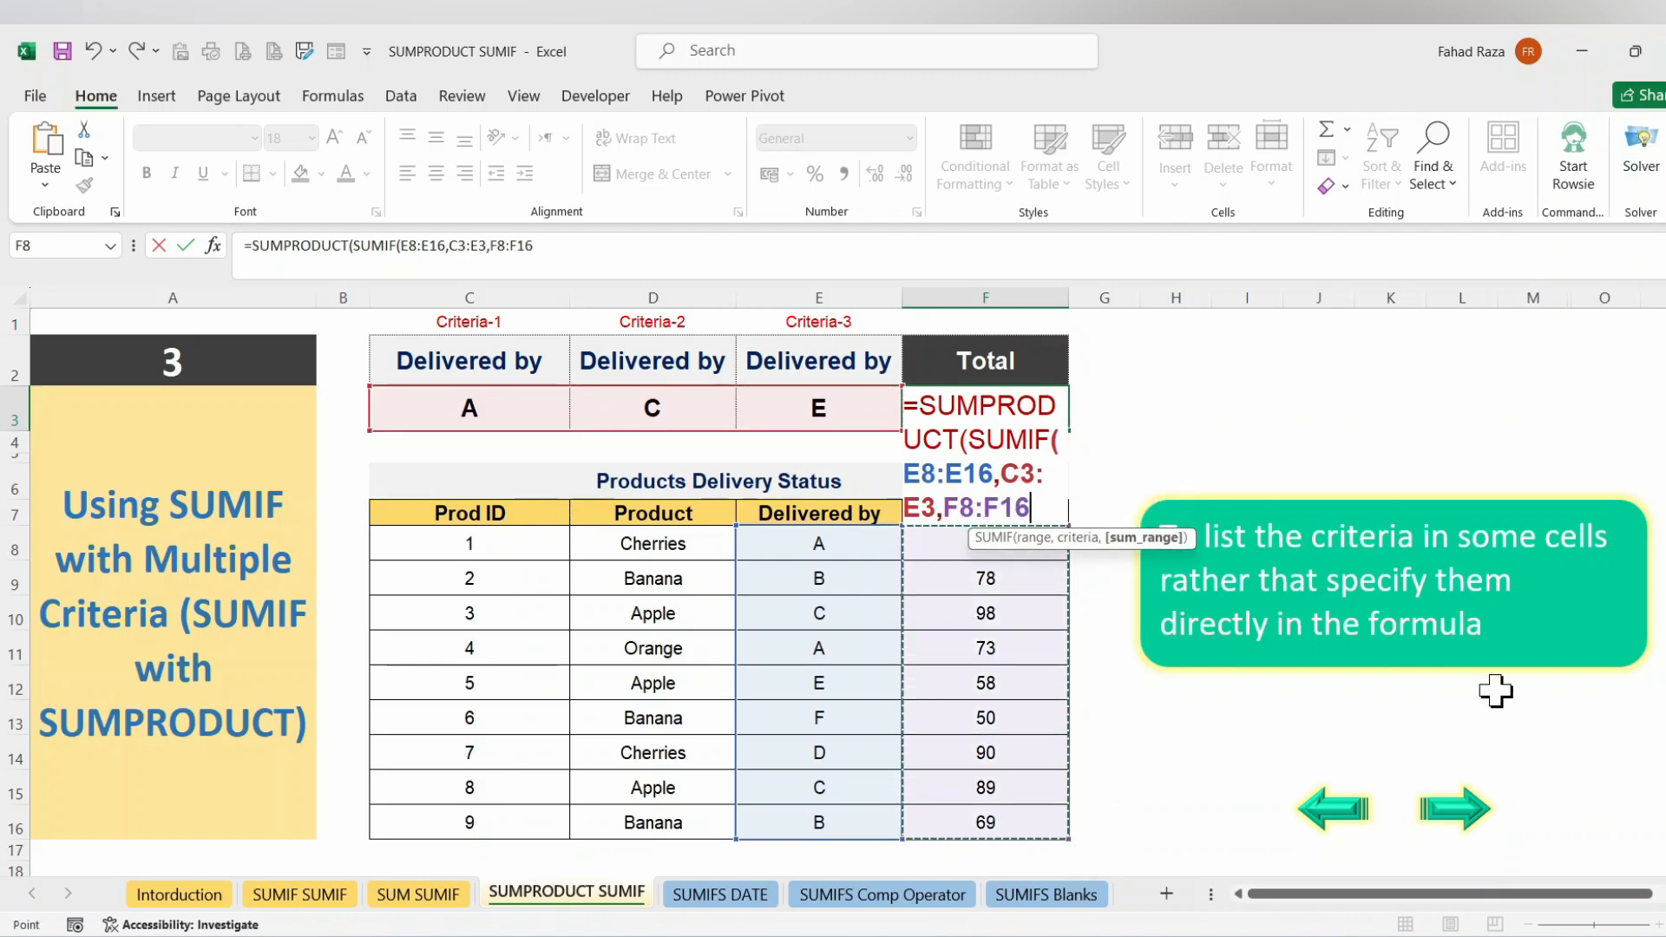
pyautogui.write(')')
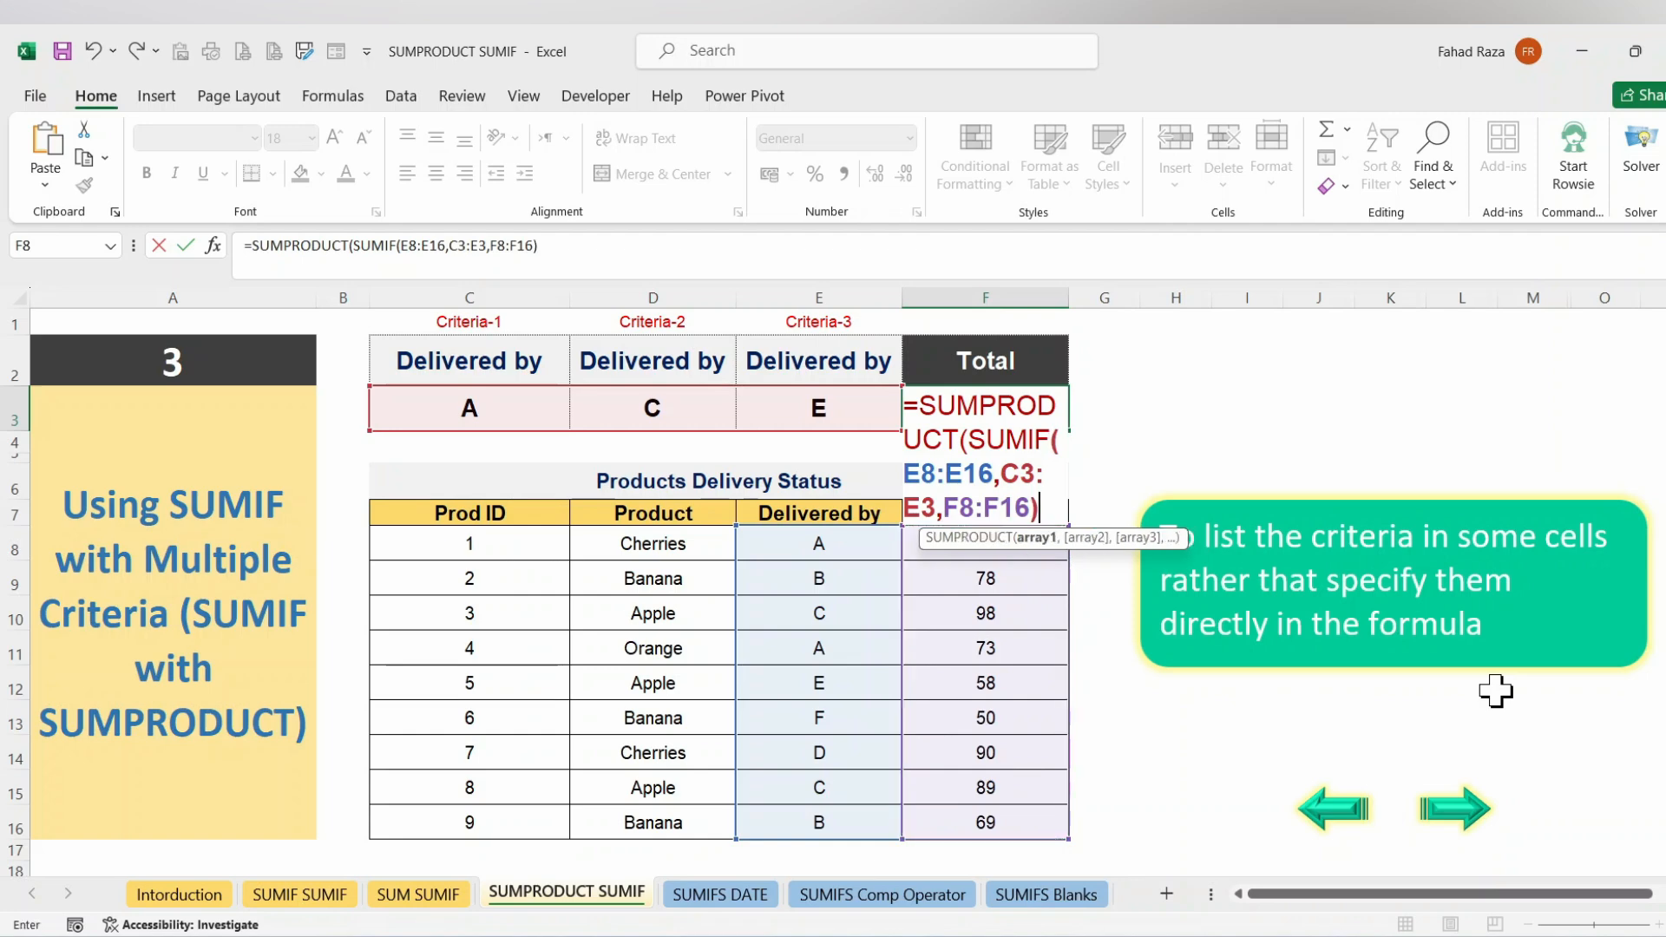
pyautogui.write(')')
pyautogui.press('Return')
pyautogui.press('Up')
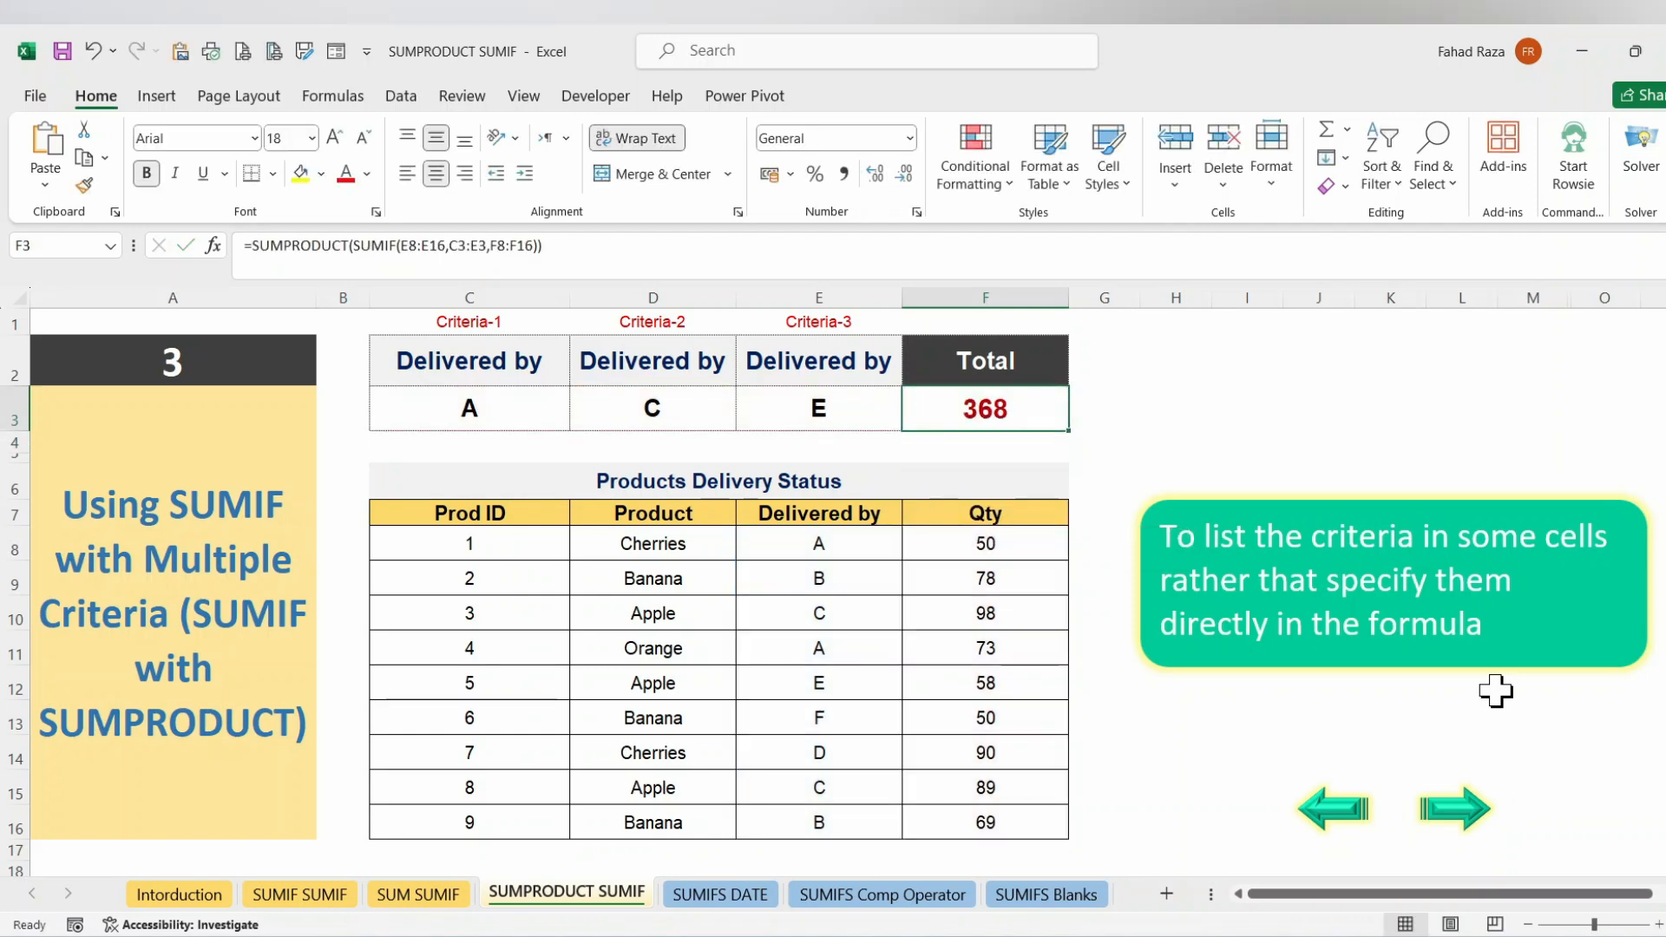
# - Change the Criteria-2 Delivered by value to E and pick a new Criteria-3 Delivered by value
pyautogui.click(662, 412)
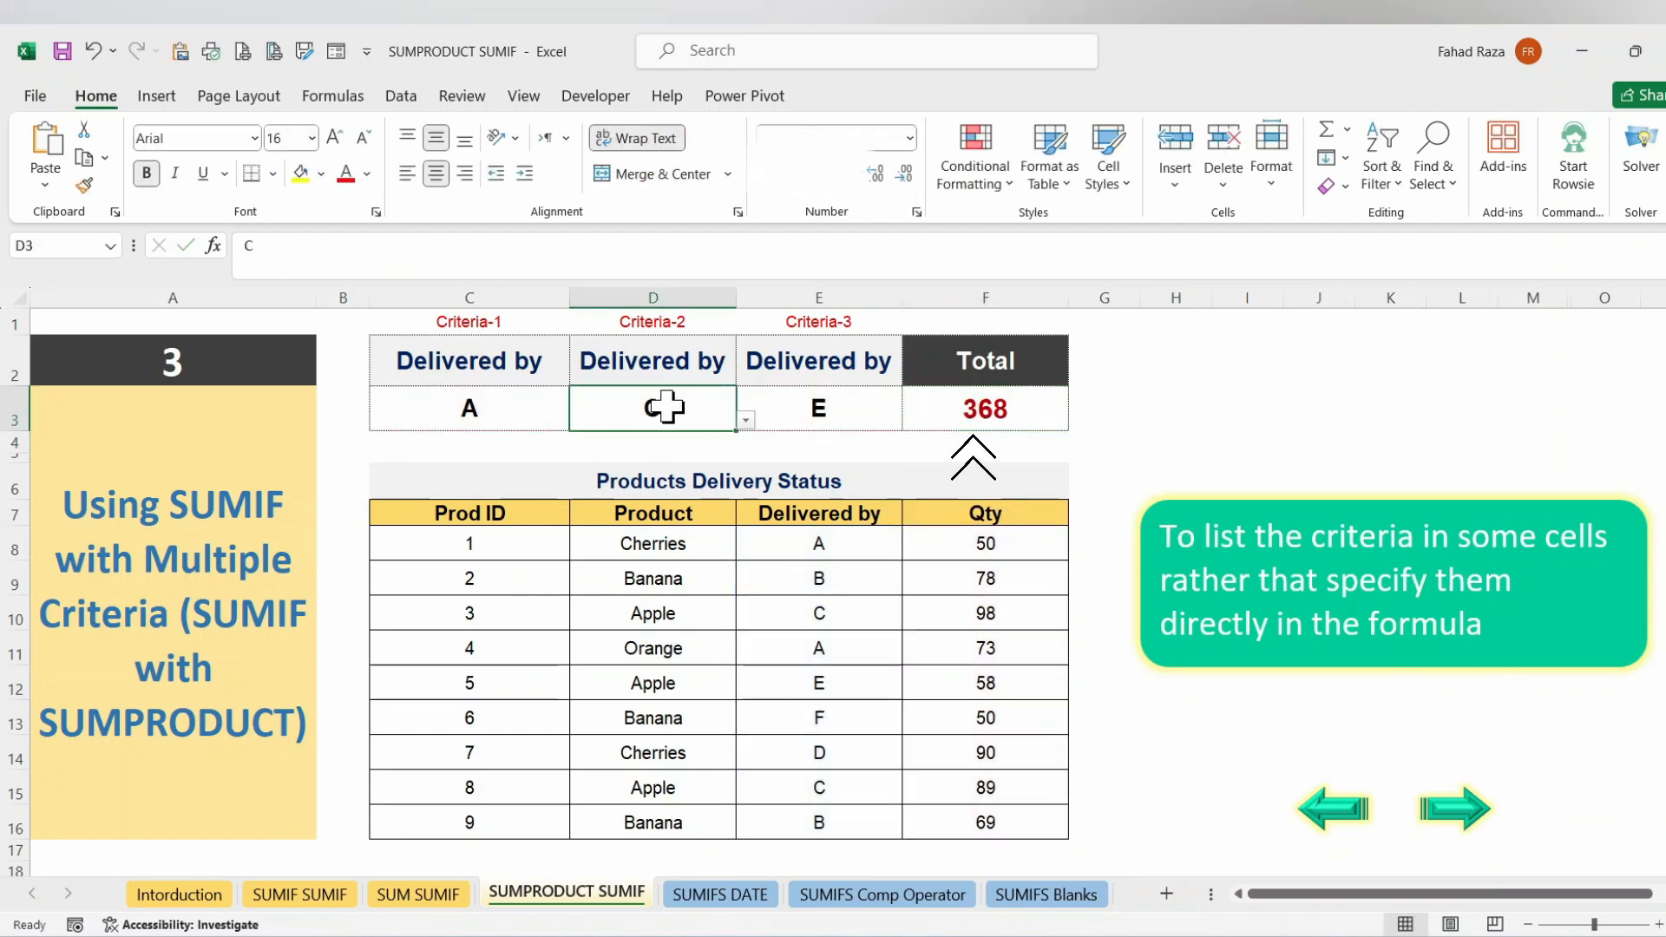
pyautogui.click(745, 420)
pyautogui.click(668, 484)
pyautogui.click(820, 404)
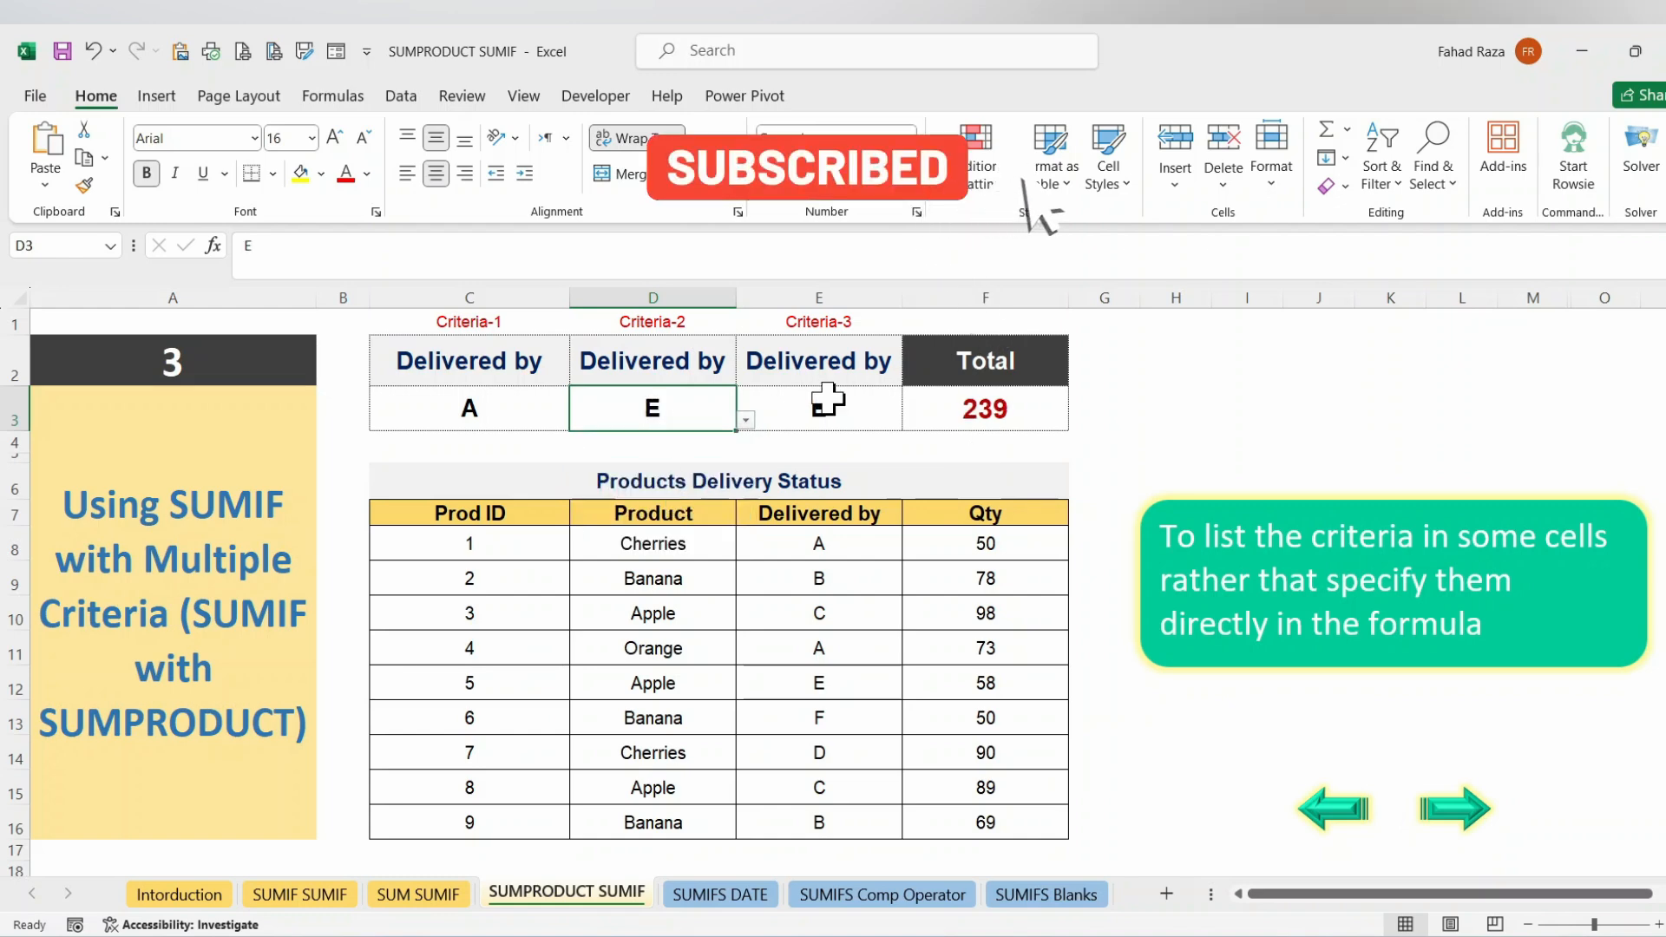
pyautogui.click(911, 420)
pyautogui.click(815, 516)
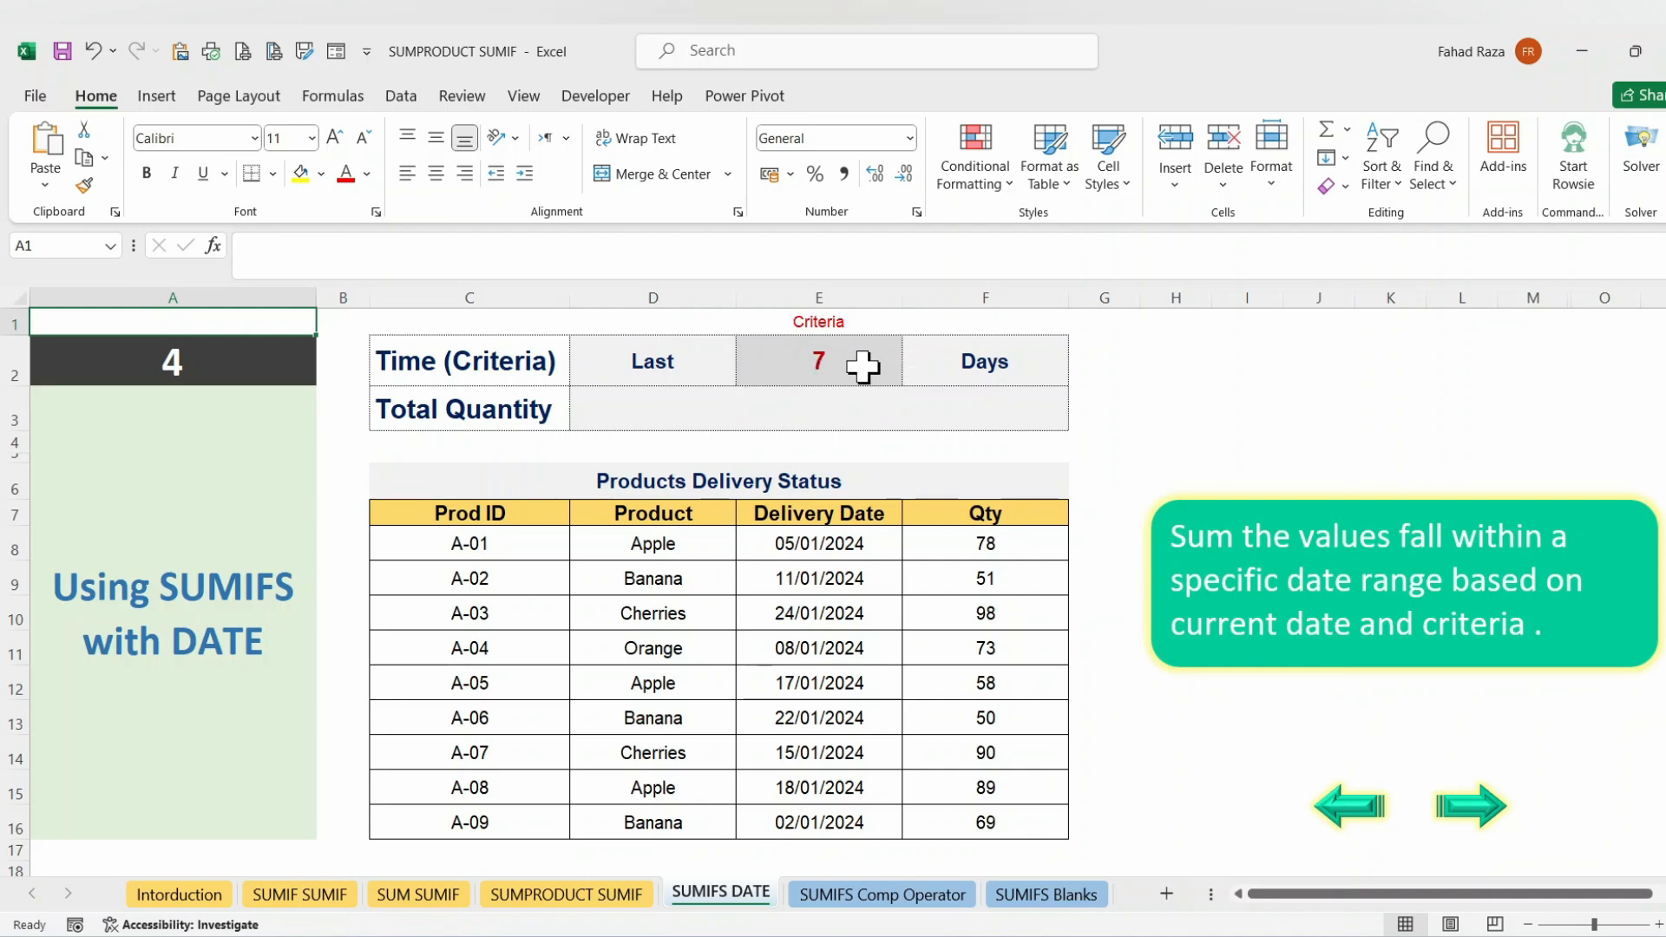
# - Start the Total Quantity formula in D3 with =SUMIFS(, the sum range F8:F16 and the first criteria range E8:E16
pyautogui.click(855, 396)
pyautogui.write('=')
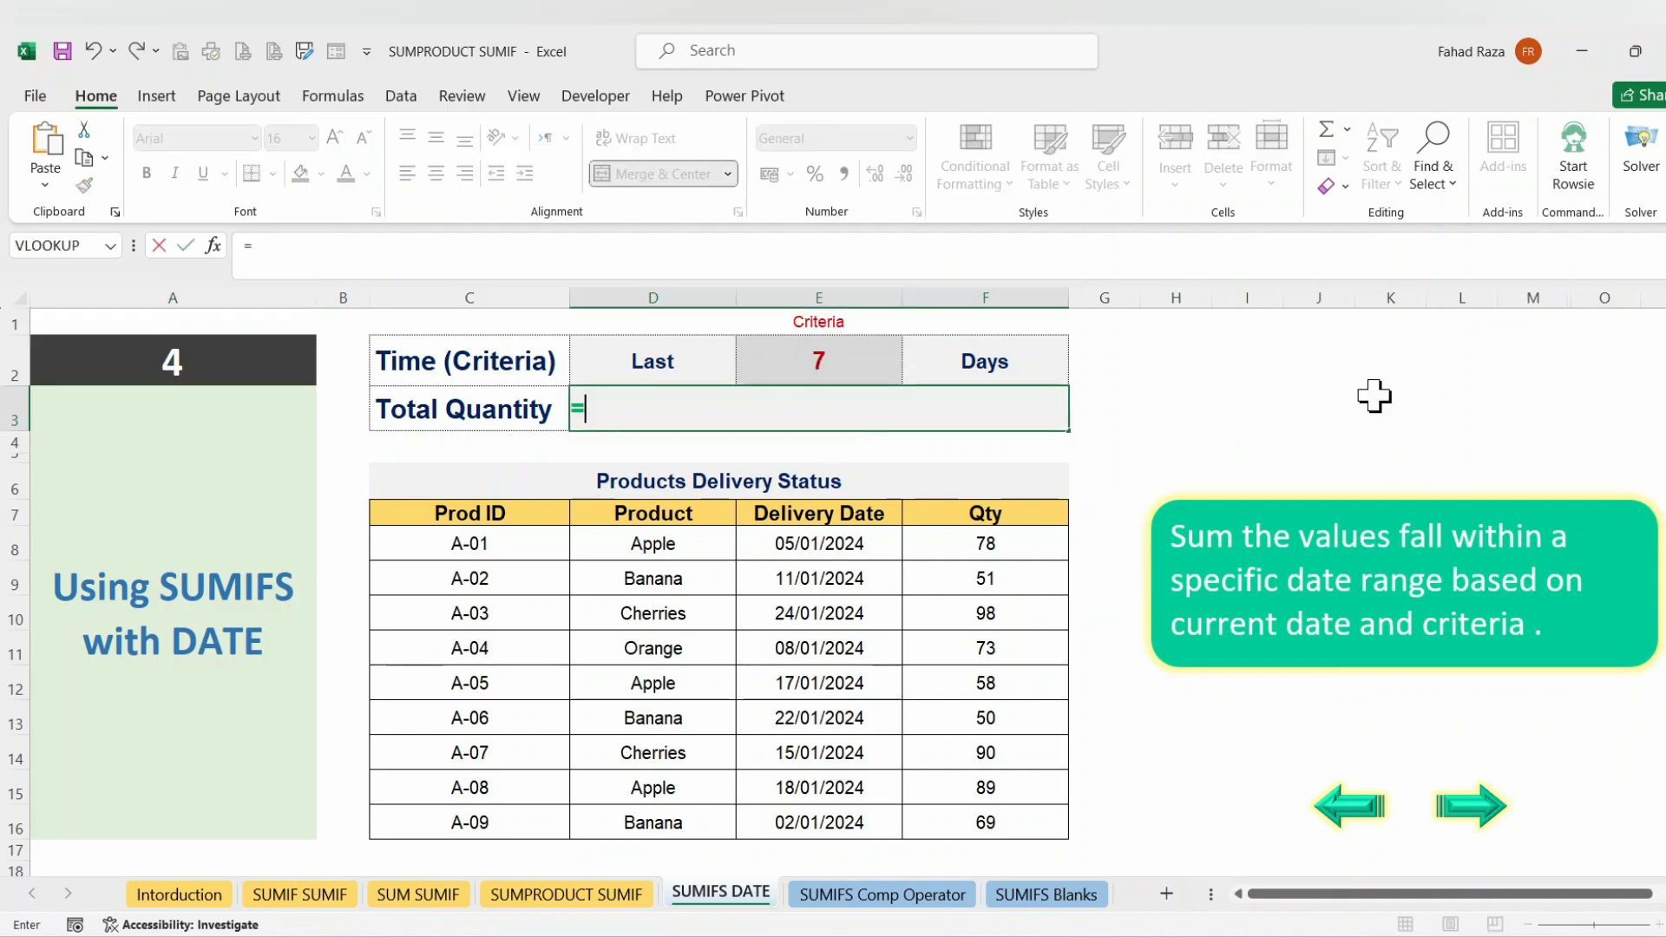
pyautogui.write('SUMIFS(')
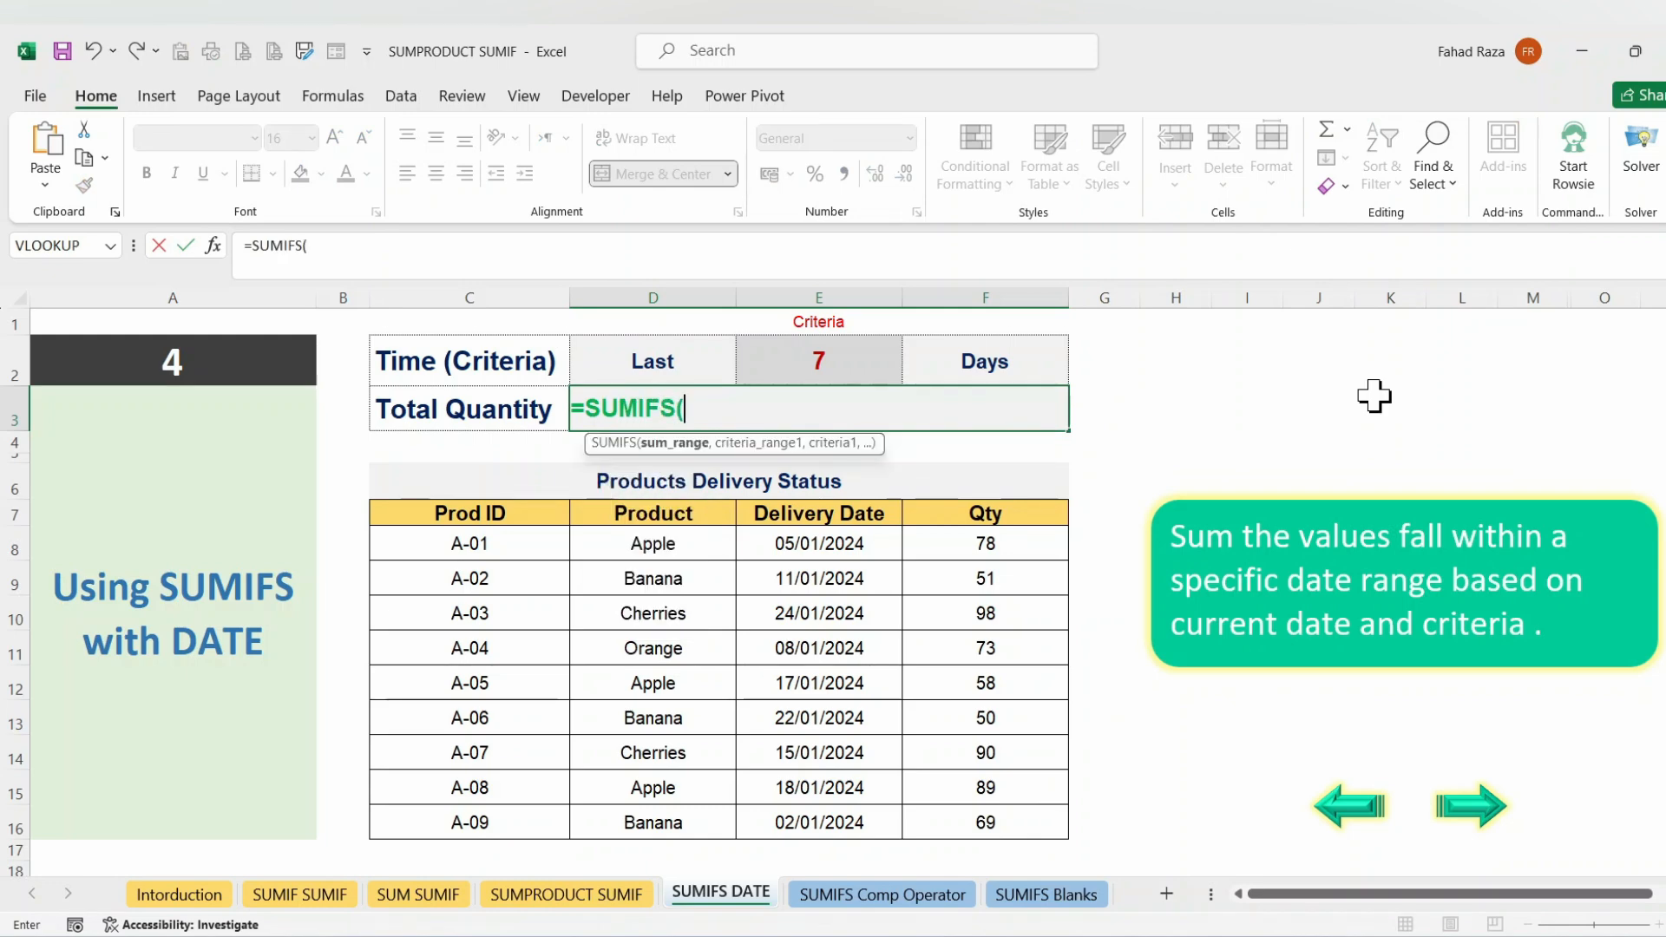
pyautogui.moveTo(1009, 559); pyautogui.dragTo(1050, 822)
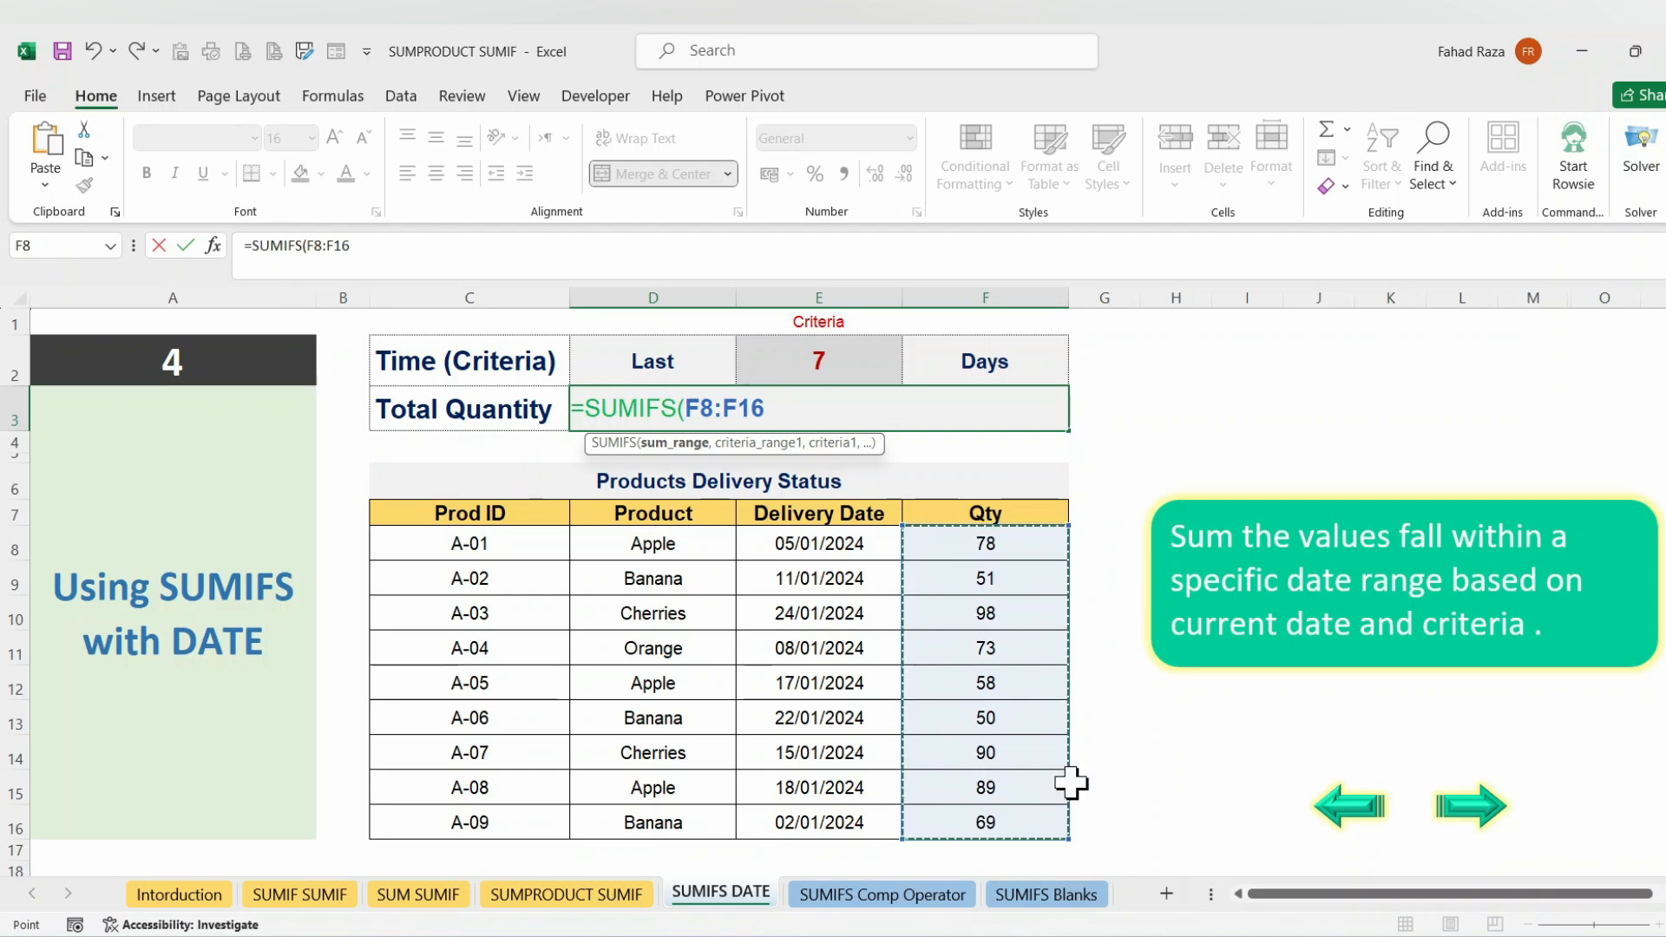
pyautogui.write(',')
pyautogui.moveTo(820, 545); pyautogui.dragTo(835, 813)
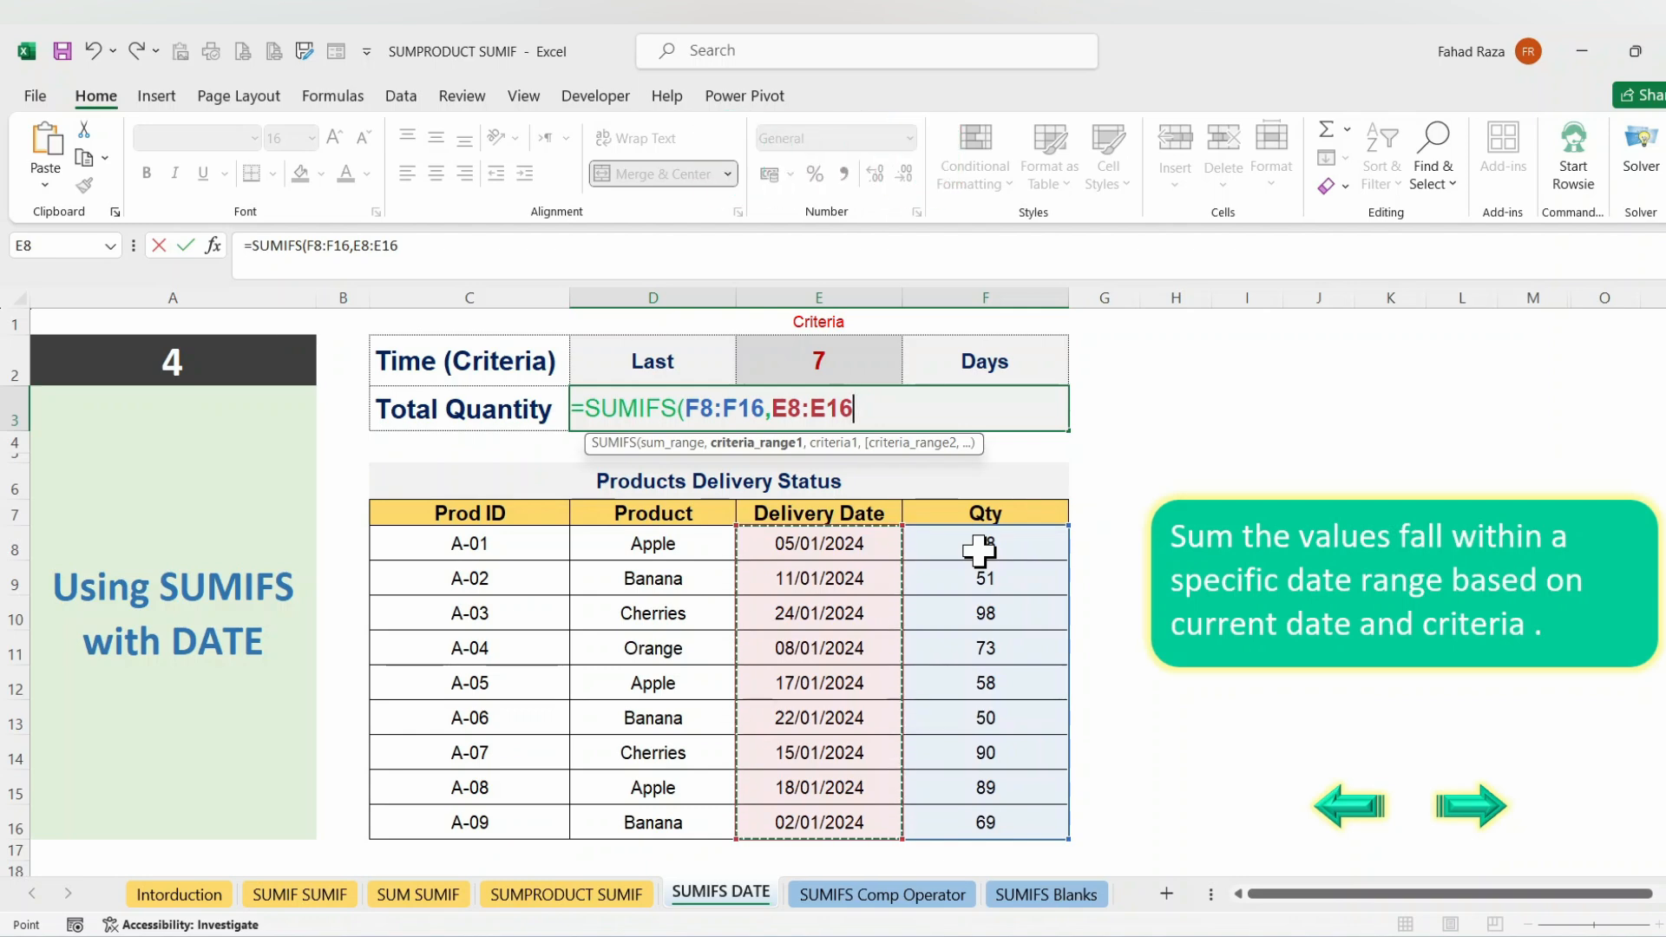
# - Add the first date criterion ">="&TODAY()-E2 to the Total Quantity formula
pyautogui.write(',')
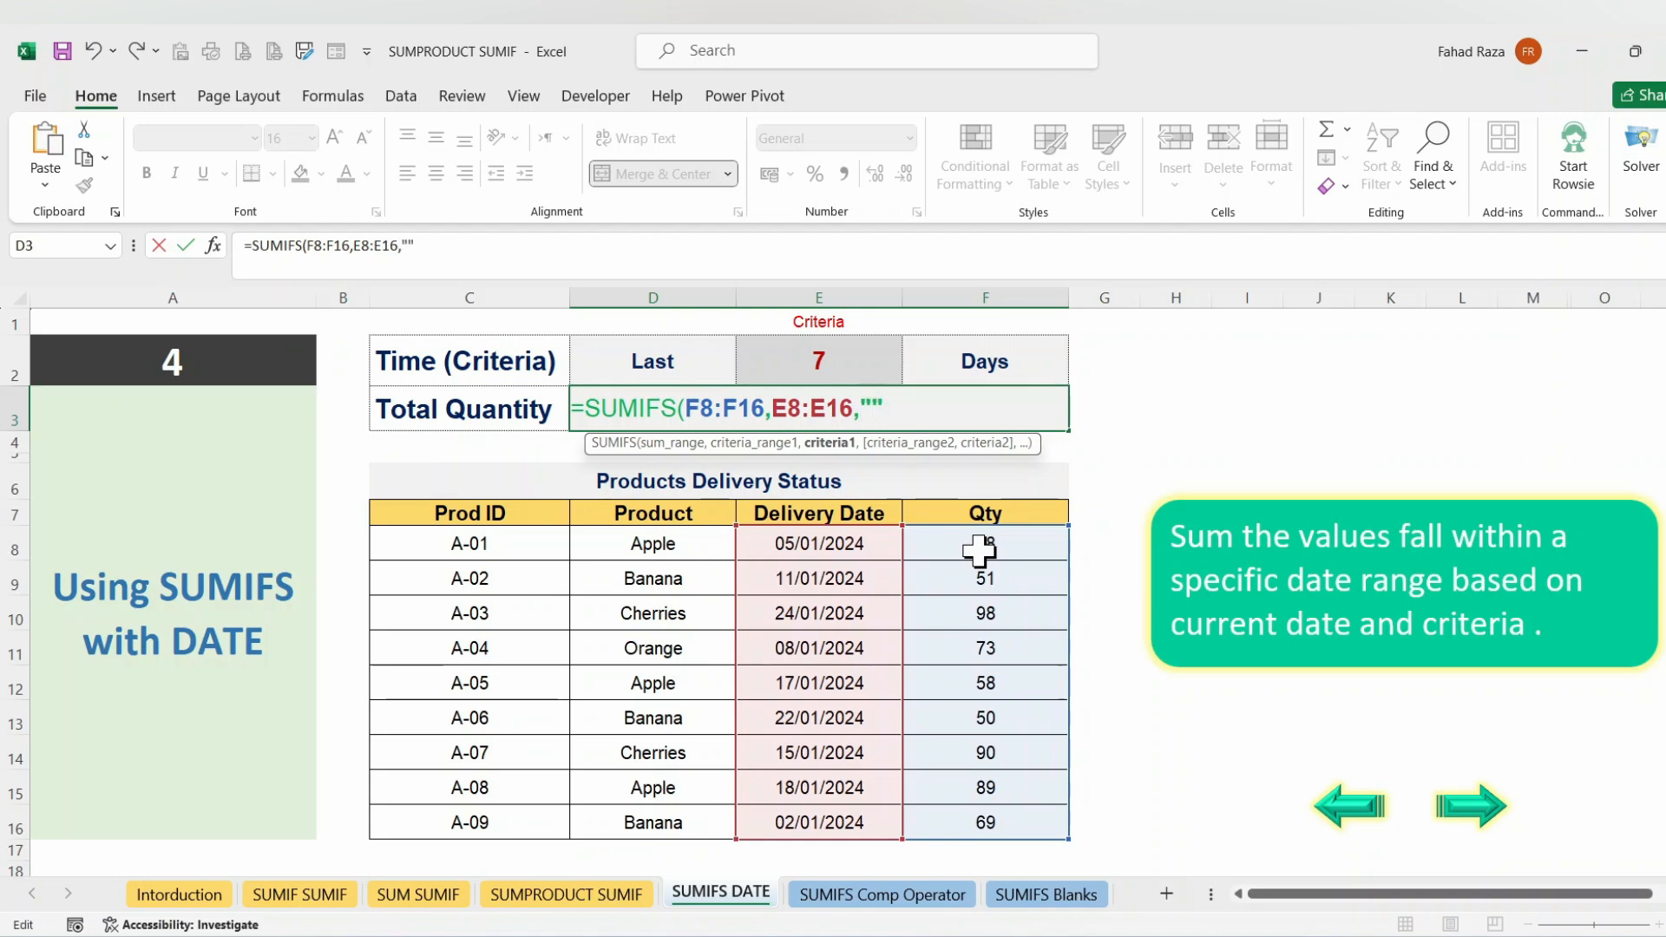
pyautogui.write('="&T')
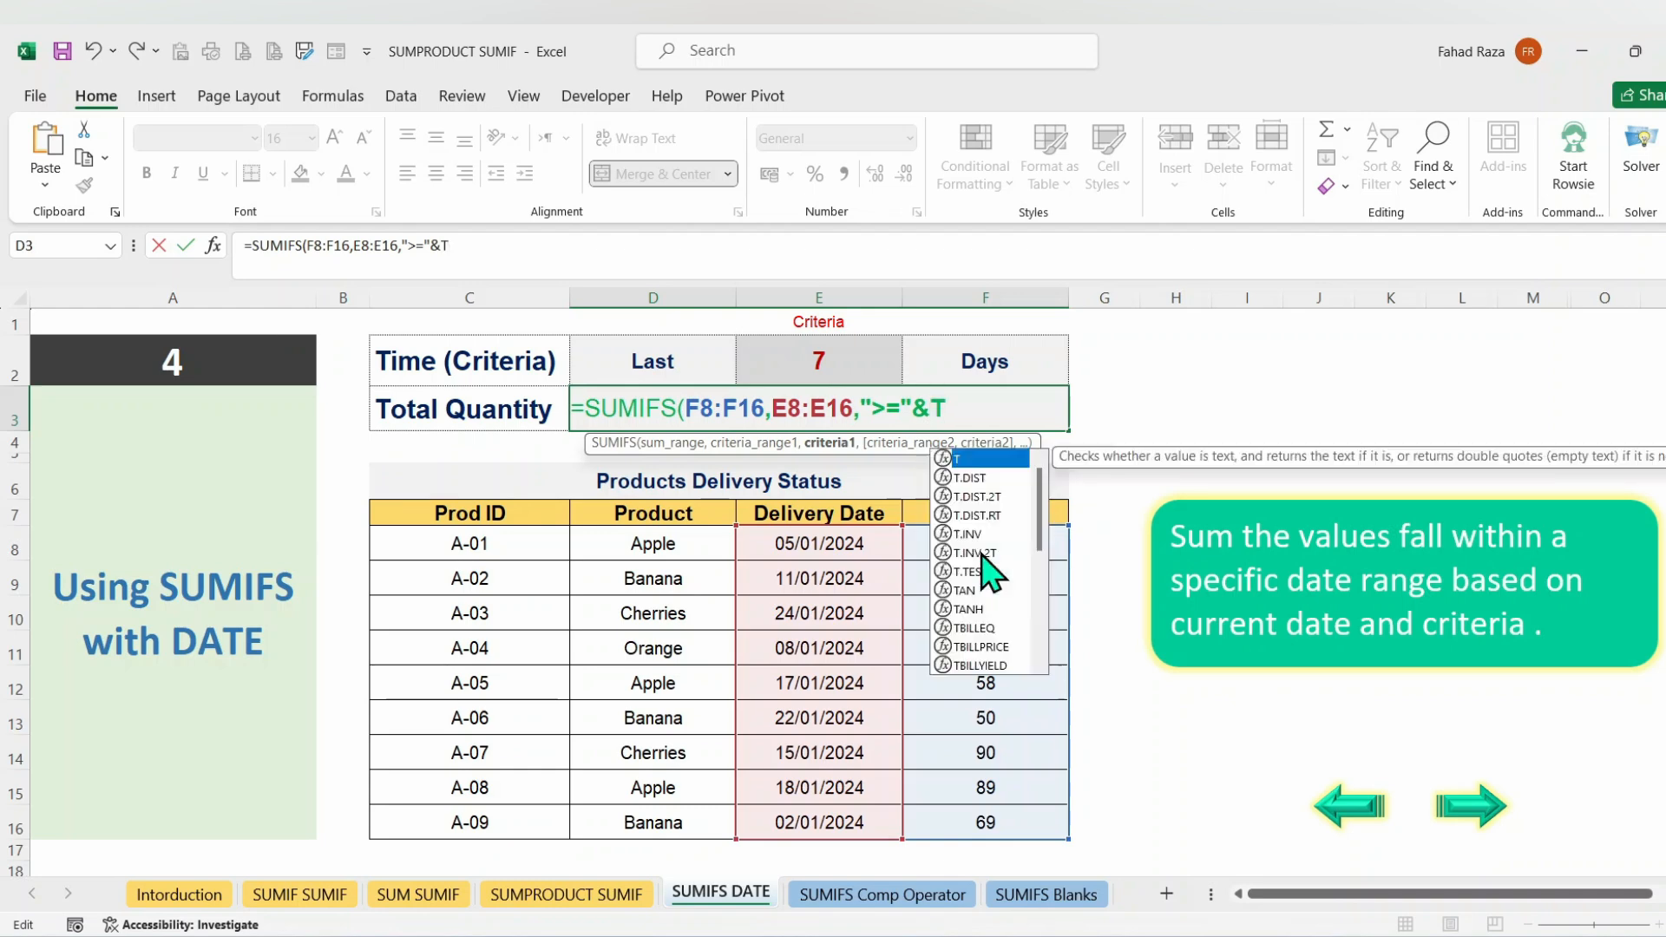
pyautogui.write('ODAY()')
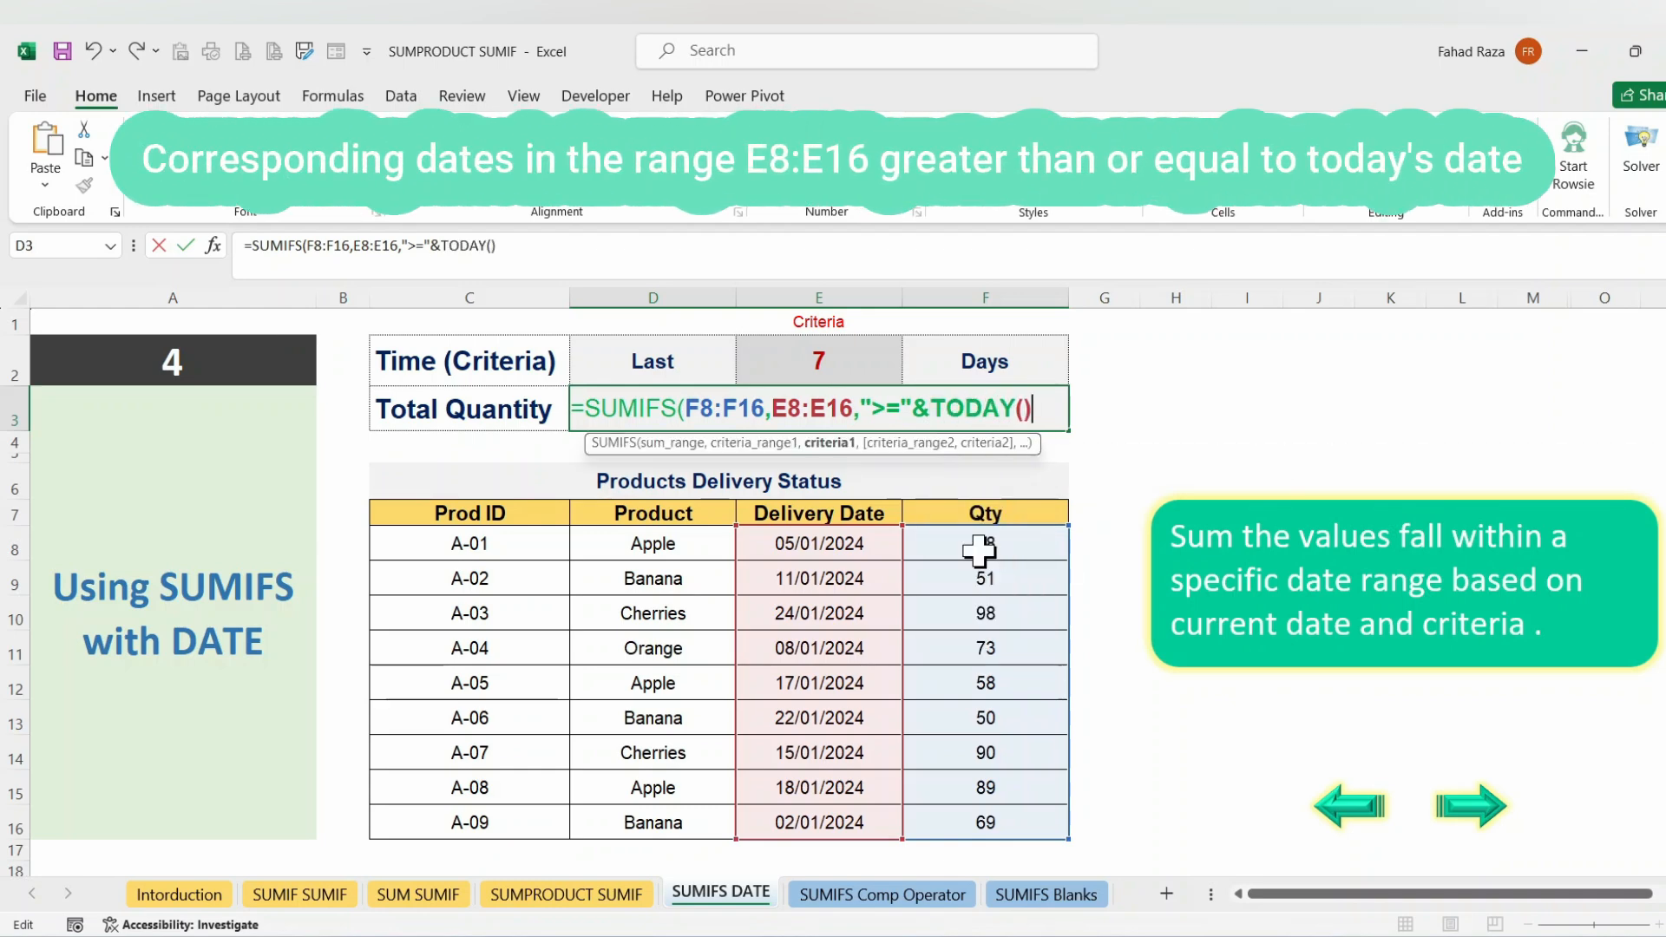
pyautogui.write('-')
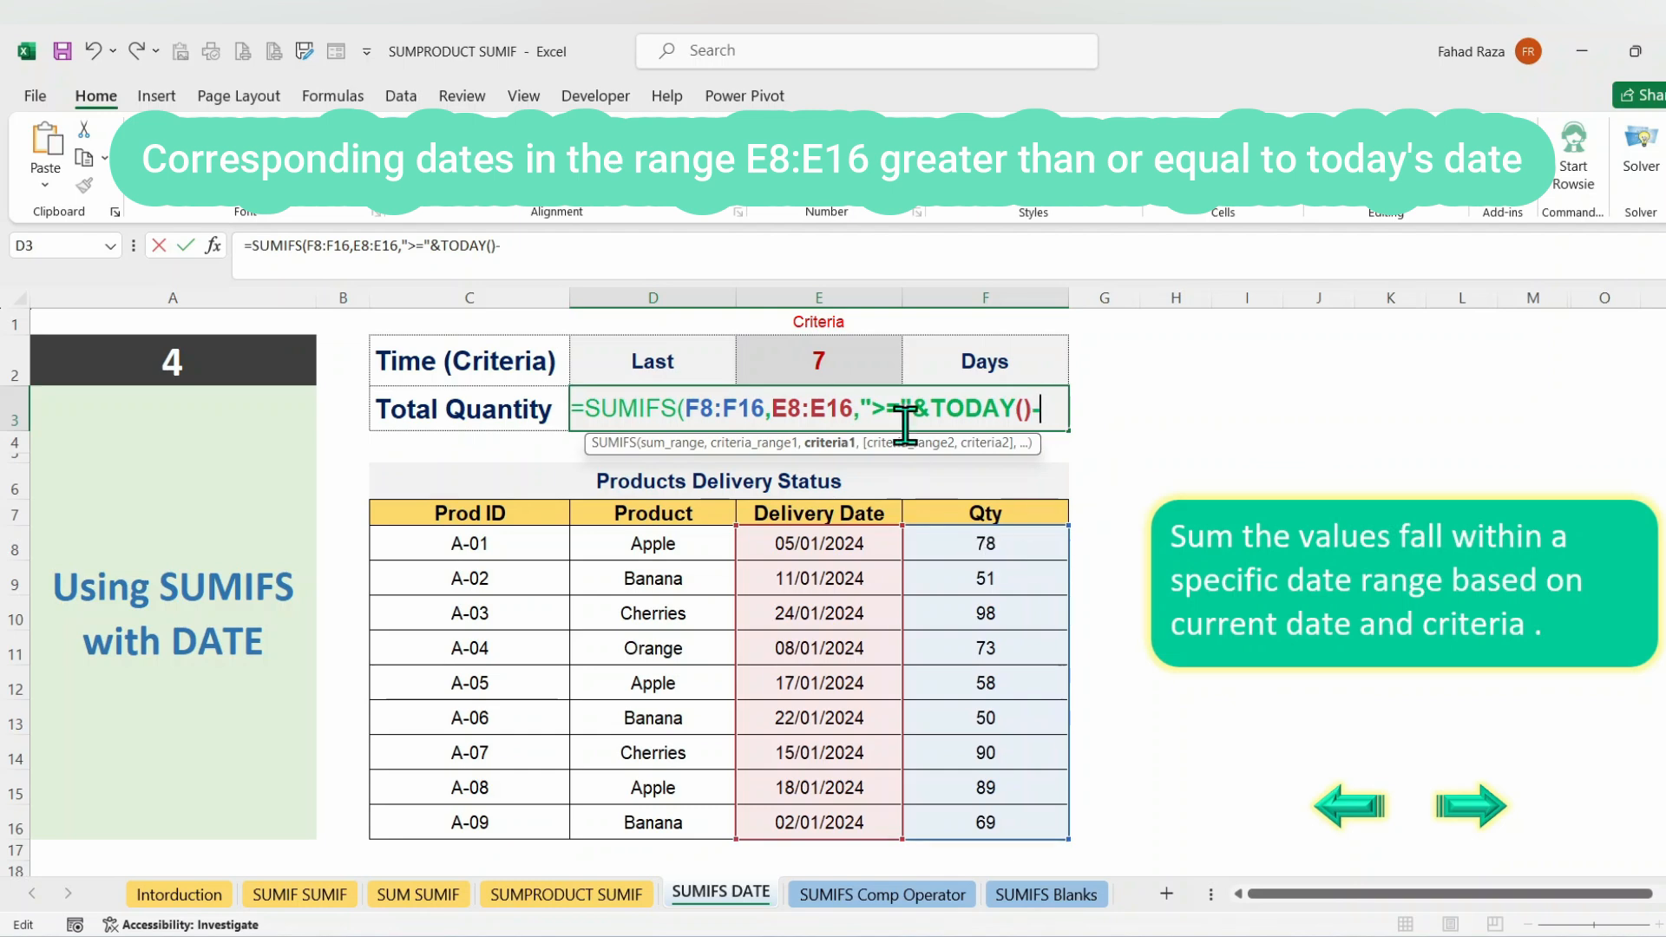
pyautogui.click(868, 361)
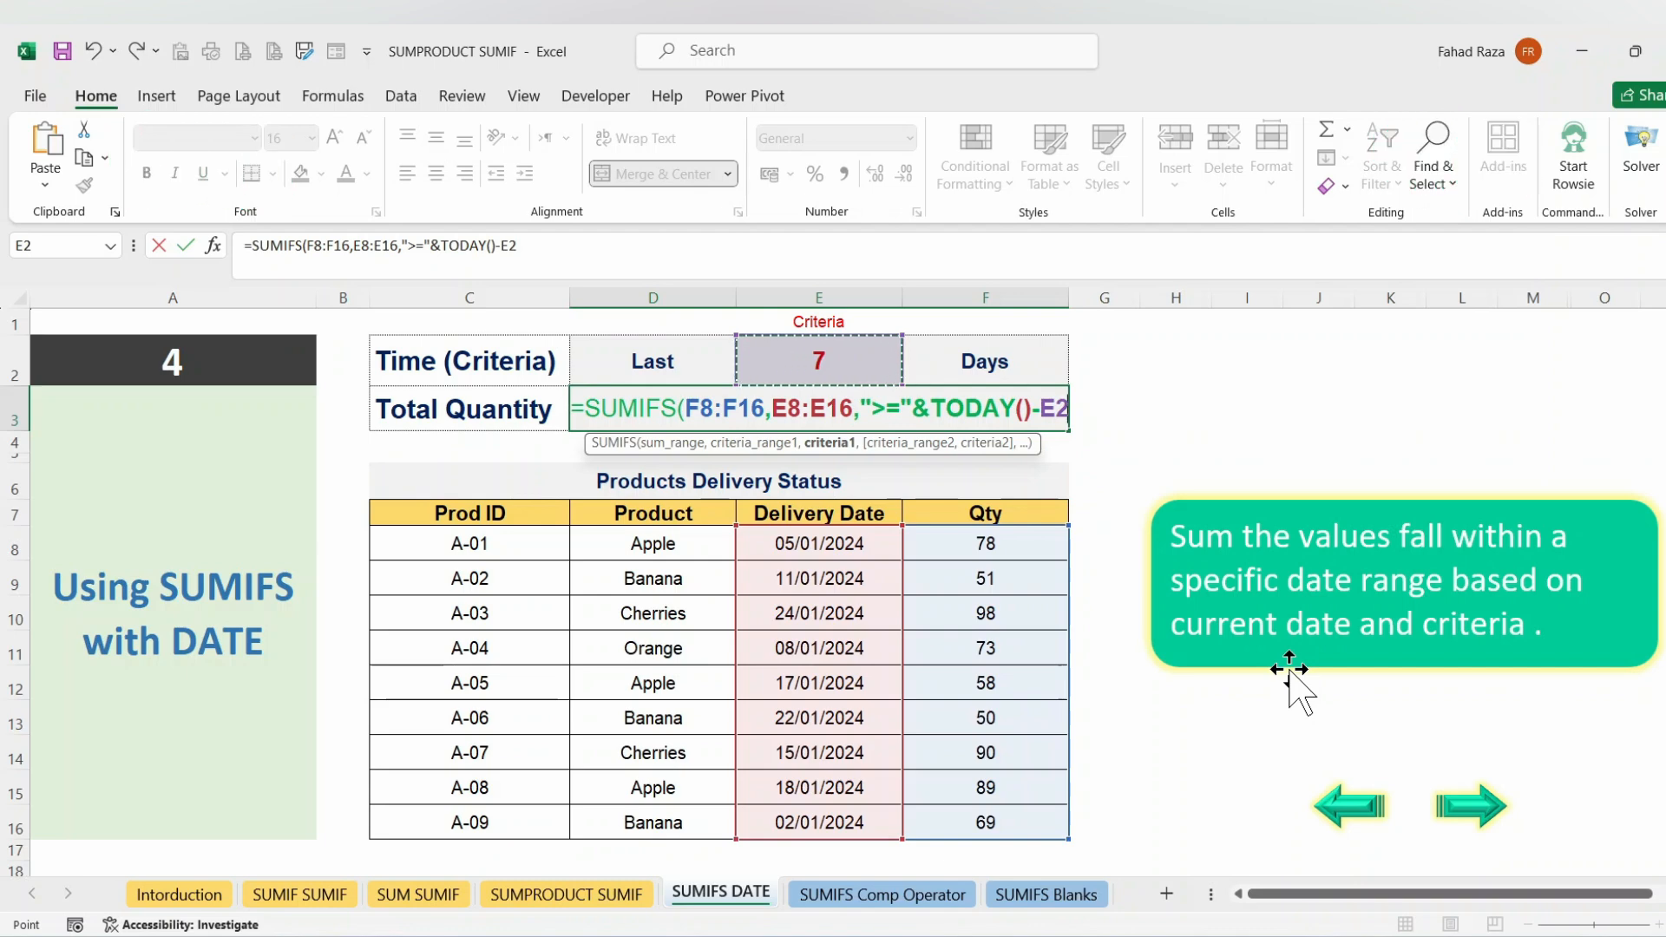
# - Add the second criteria range E8:E16 with the criterion "<="&TODAY() and commit the Total Quantity formula
pyautogui.write(',')
pyautogui.moveTo(856, 546); pyautogui.dragTo(851, 829)
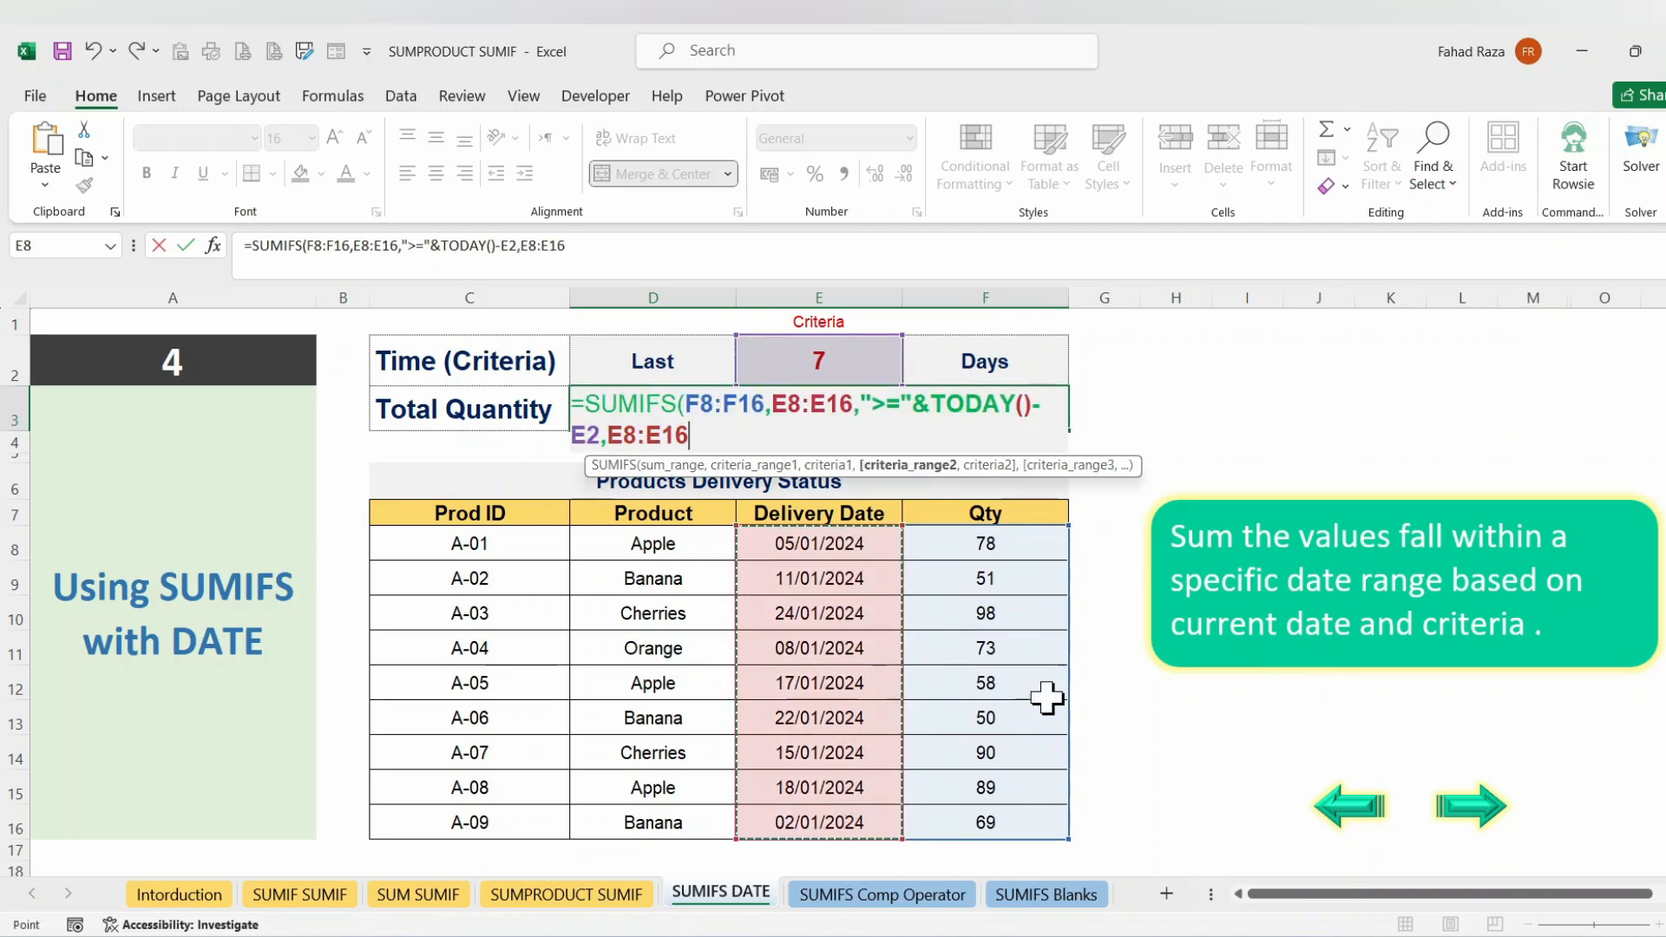
pyautogui.write(',')
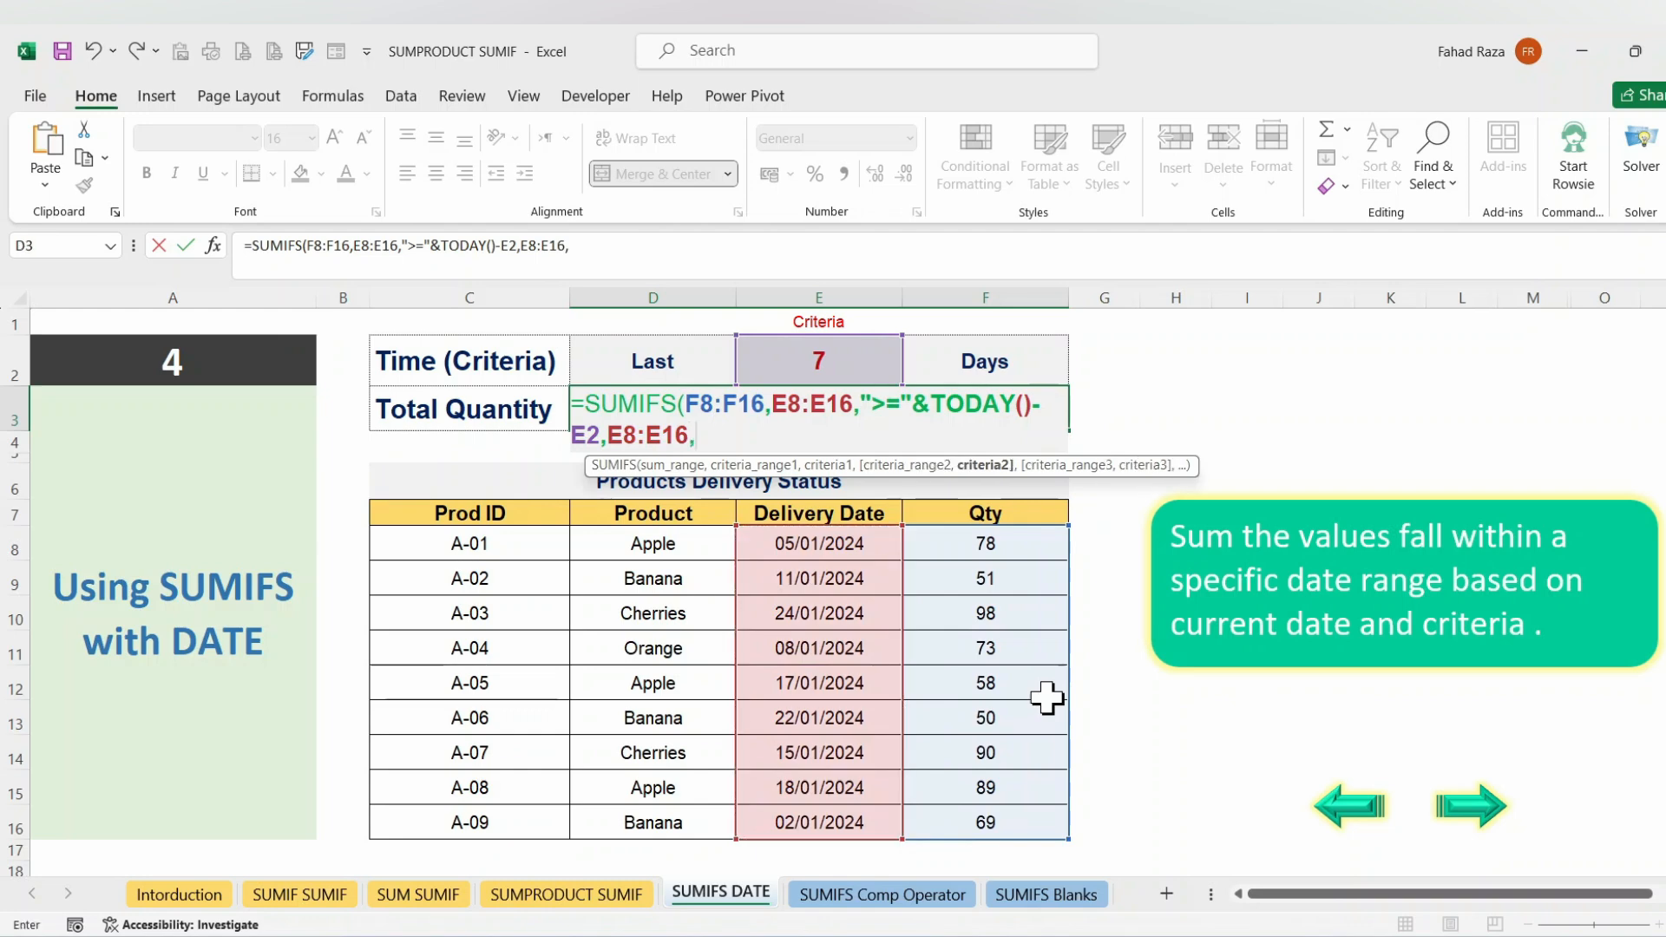
pyautogui.press('Left')
pyautogui.write('TODA')
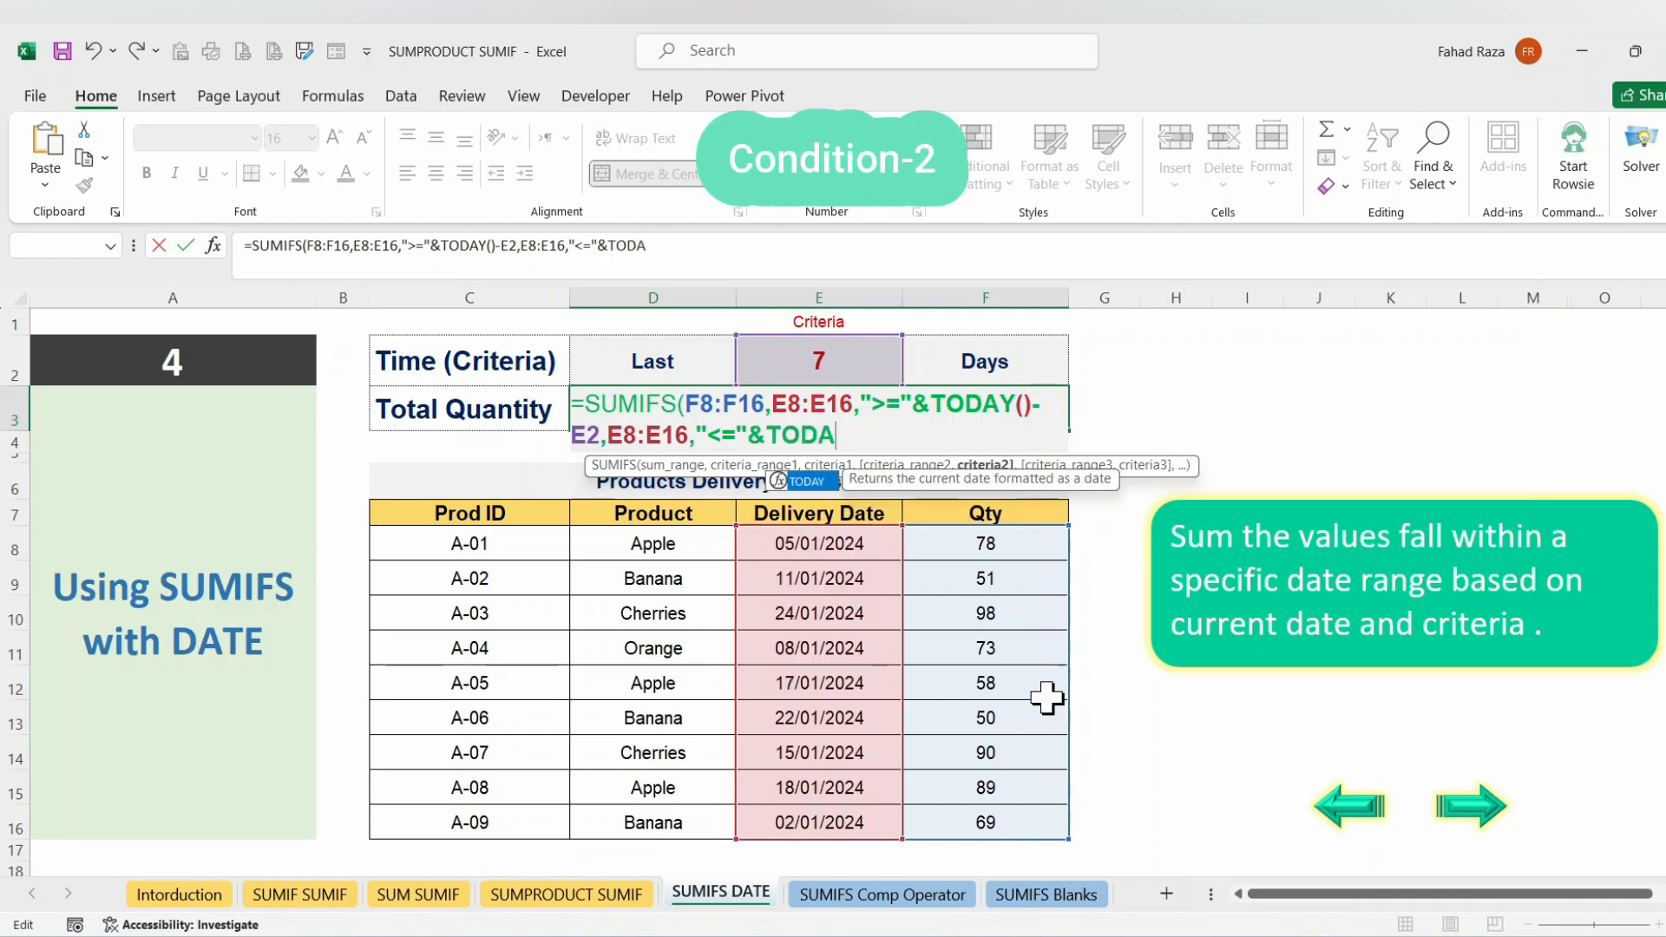
pyautogui.write('Y())')
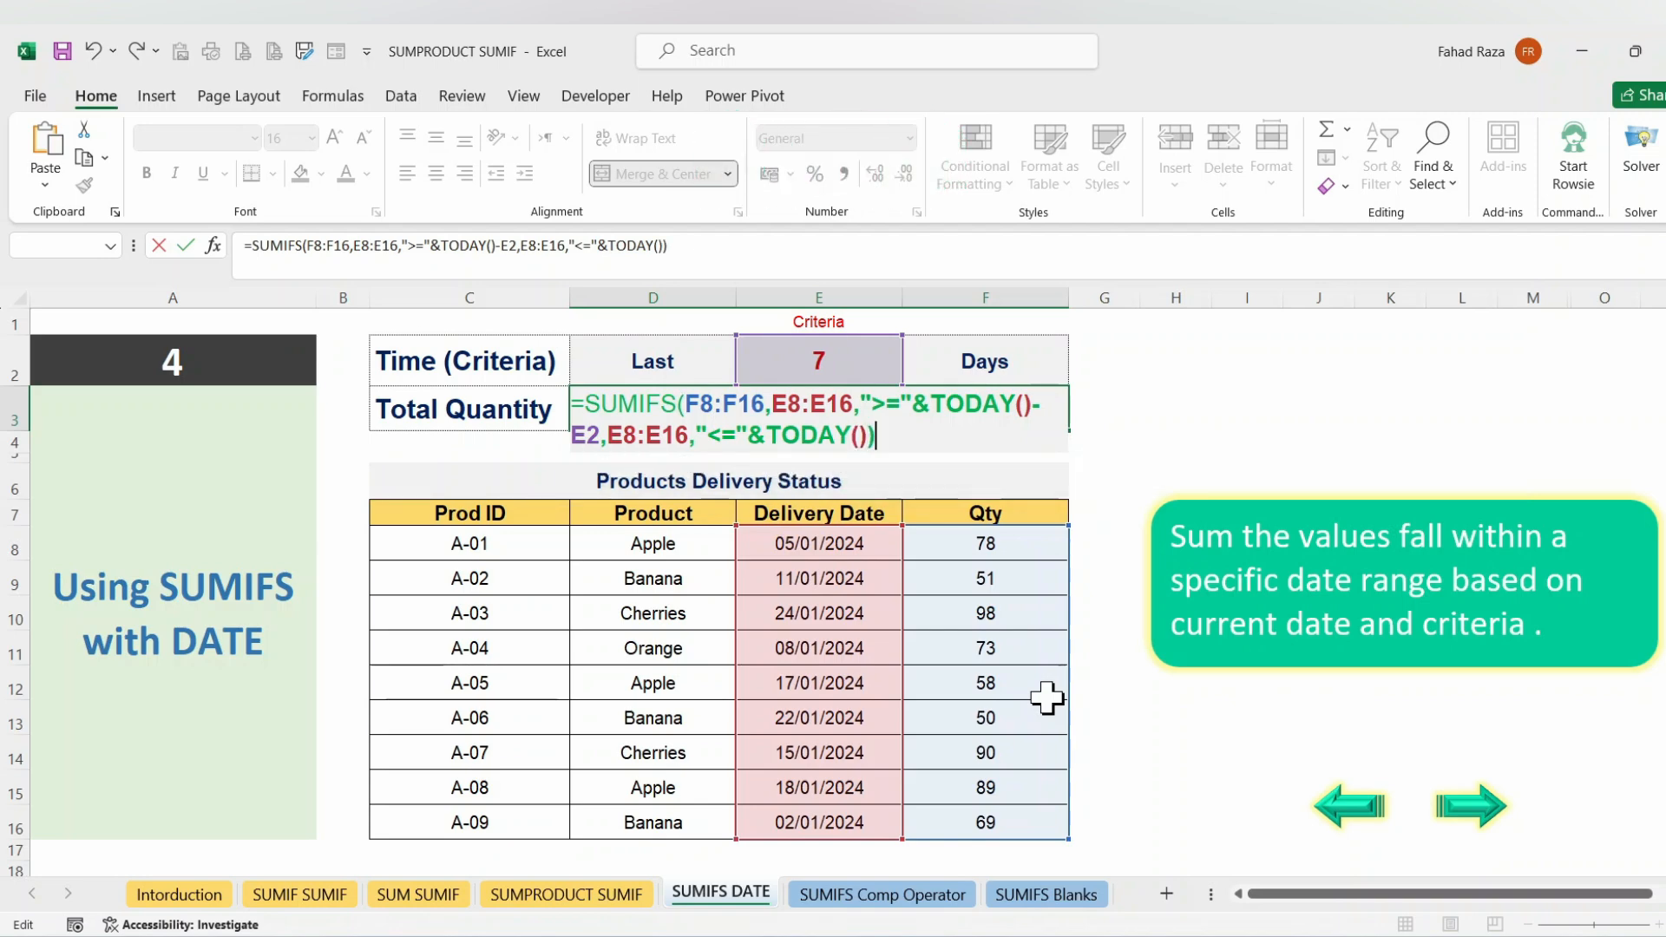
pyautogui.press('Return')
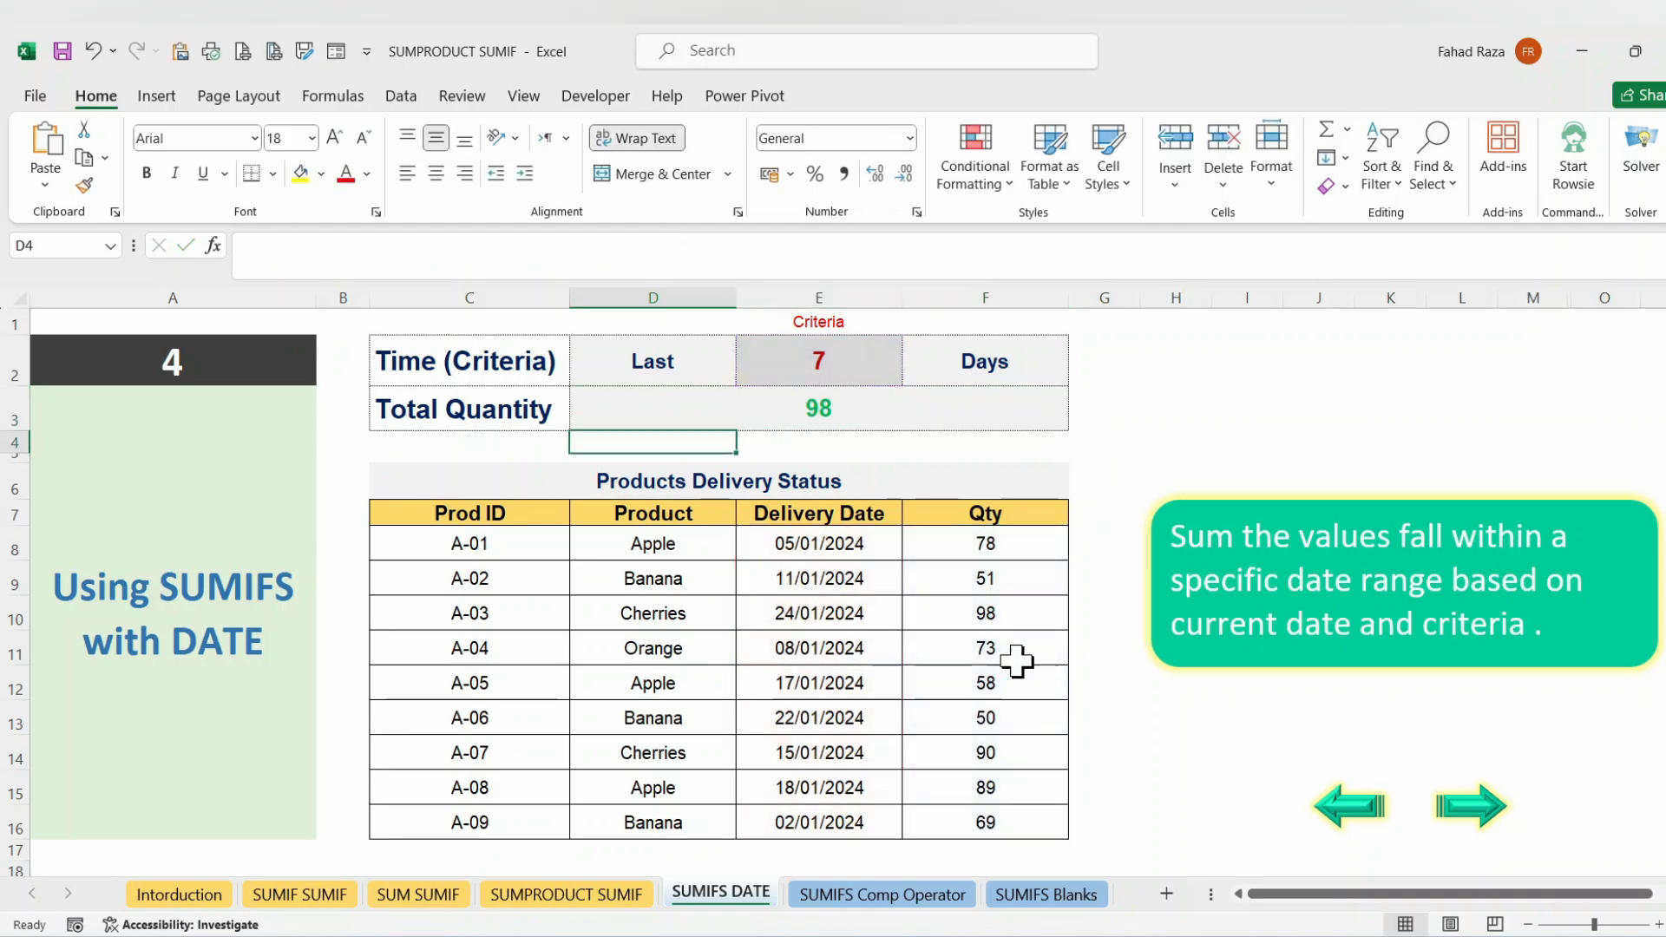
# - Test the time criterion in E2 by setting the last days to 10, to 15, and to a longer period
pyautogui.click(841, 394)
pyautogui.click(842, 368)
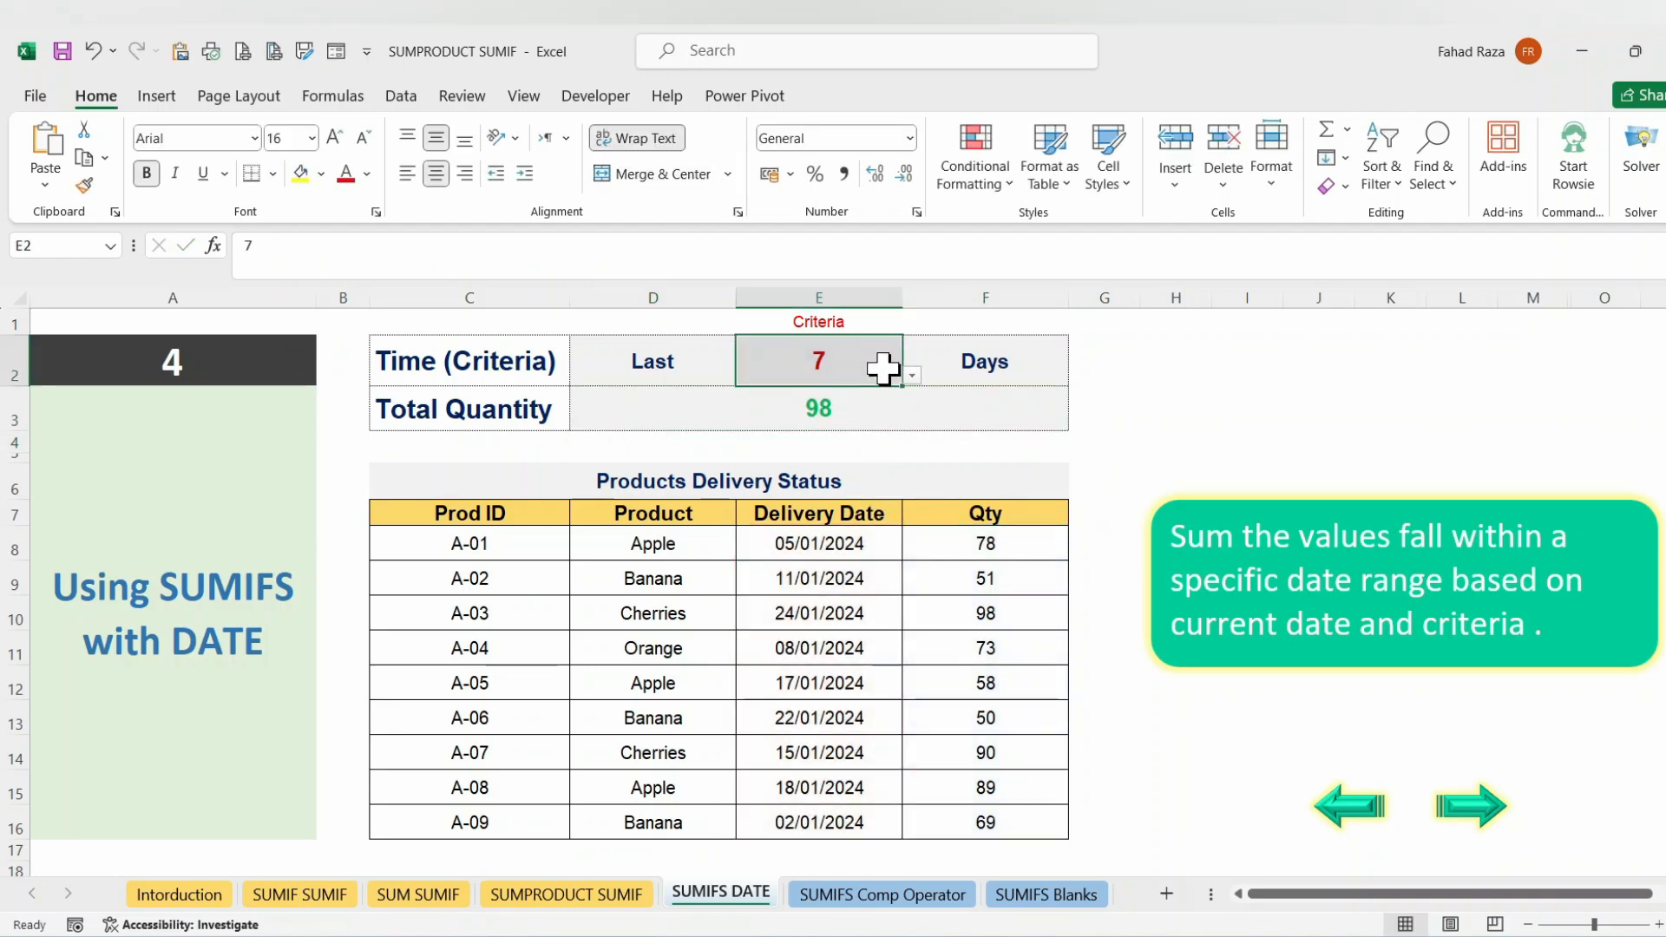
pyautogui.click(911, 375)
pyautogui.click(885, 411)
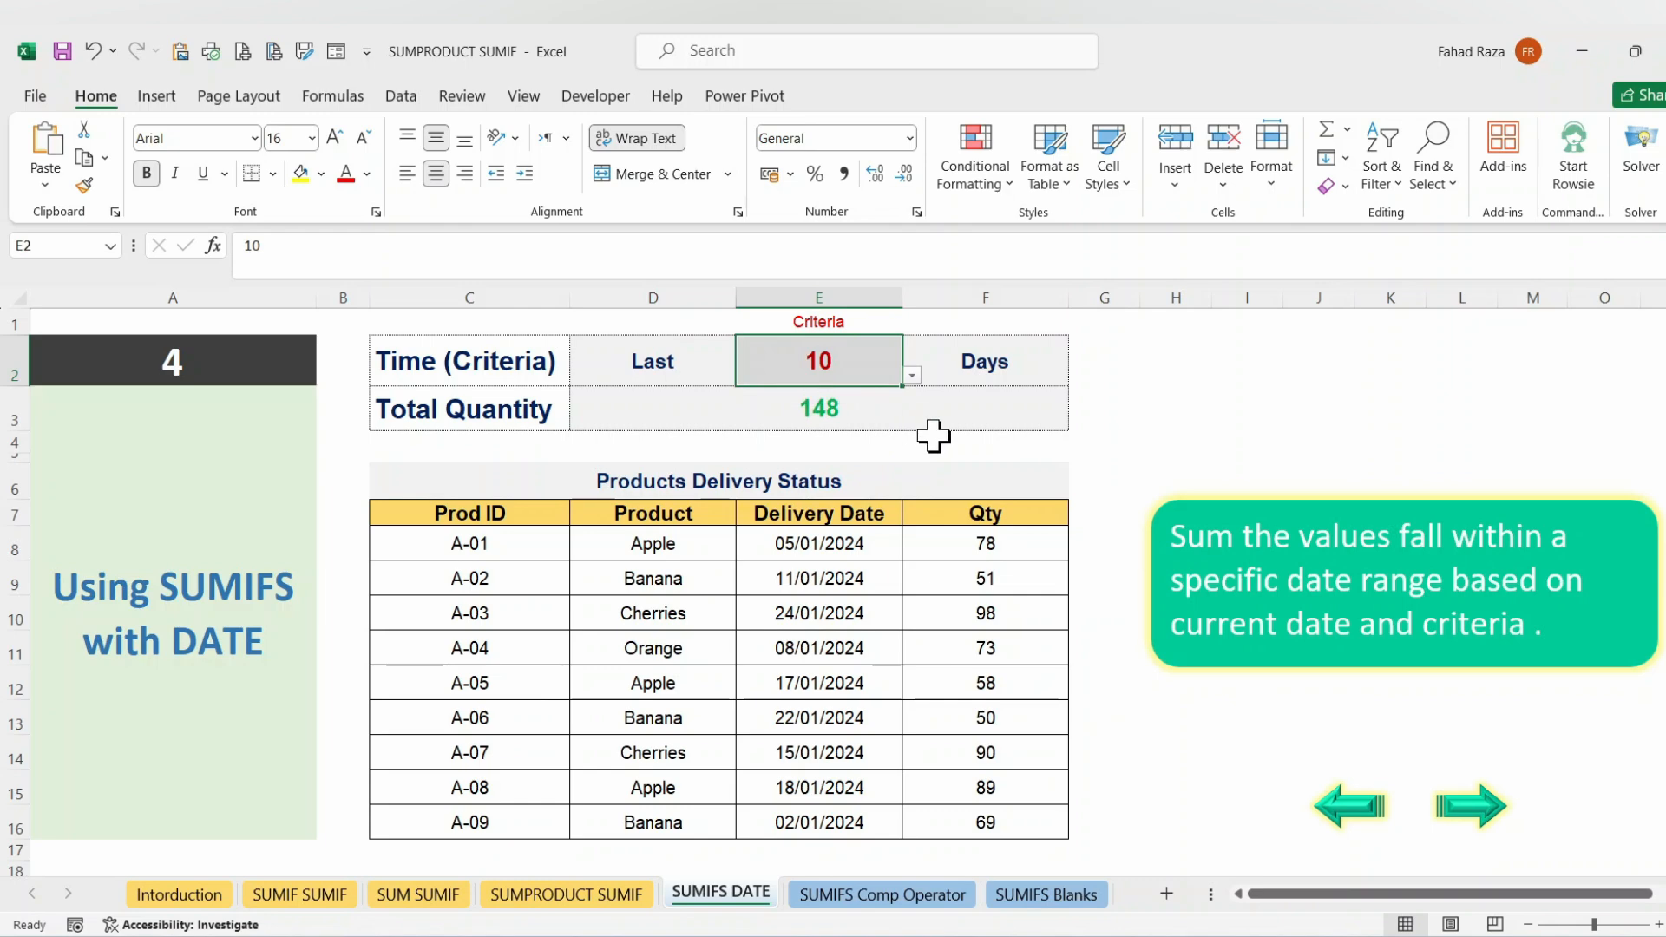
pyautogui.click(913, 378)
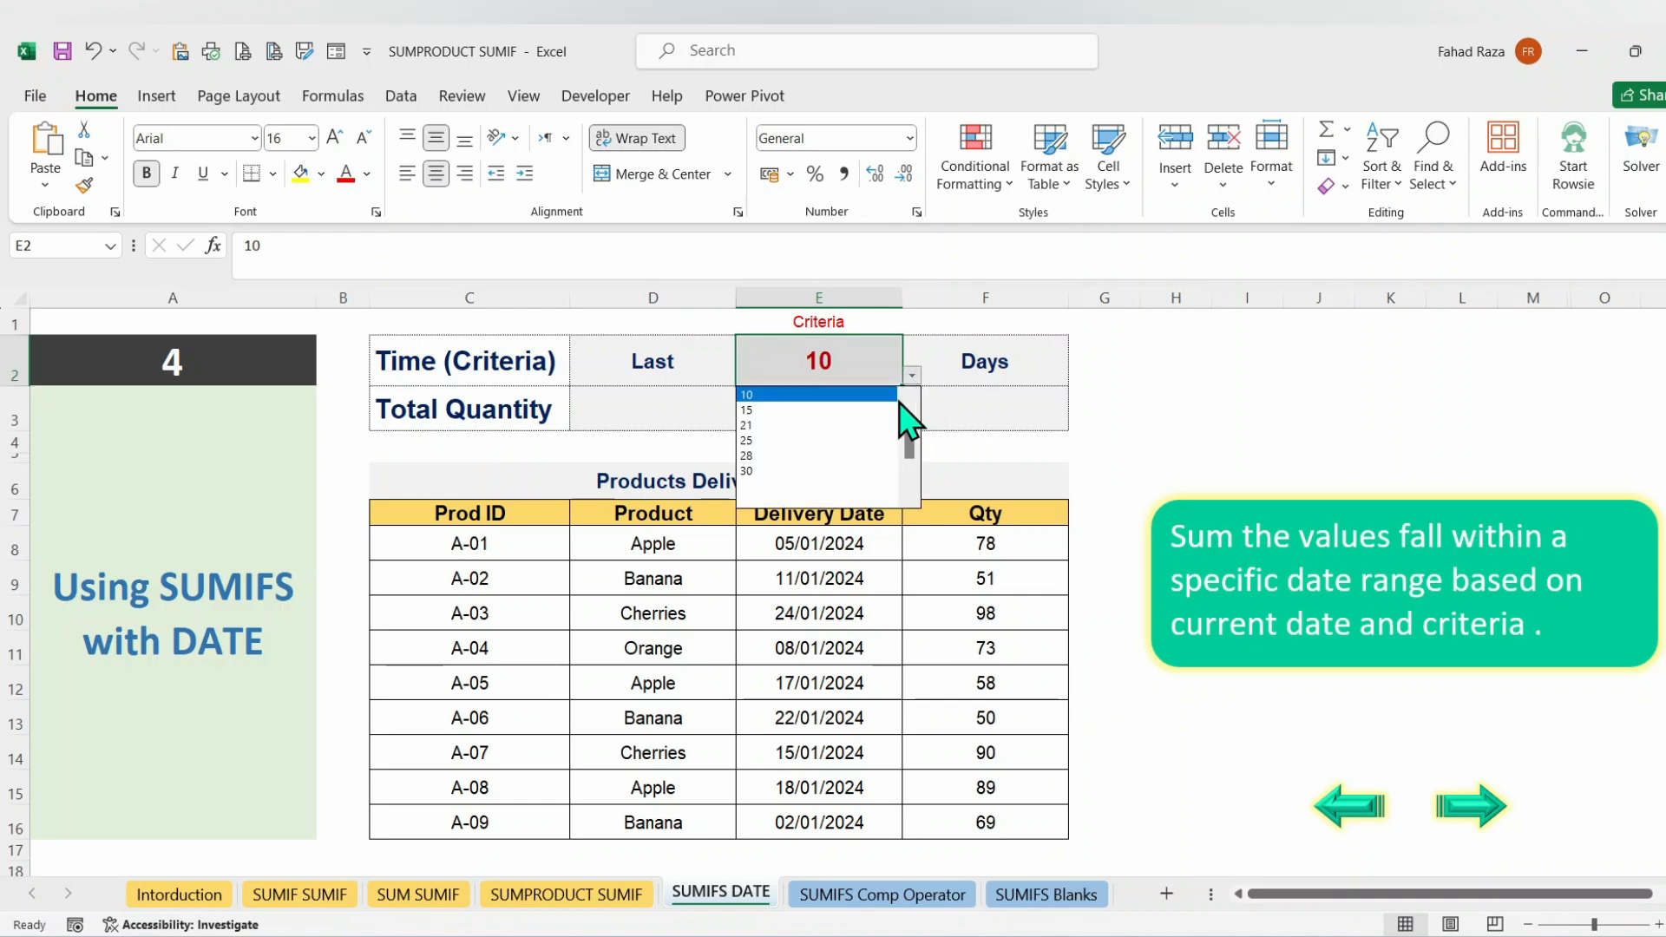
pyautogui.click(895, 427)
pyautogui.click(912, 375)
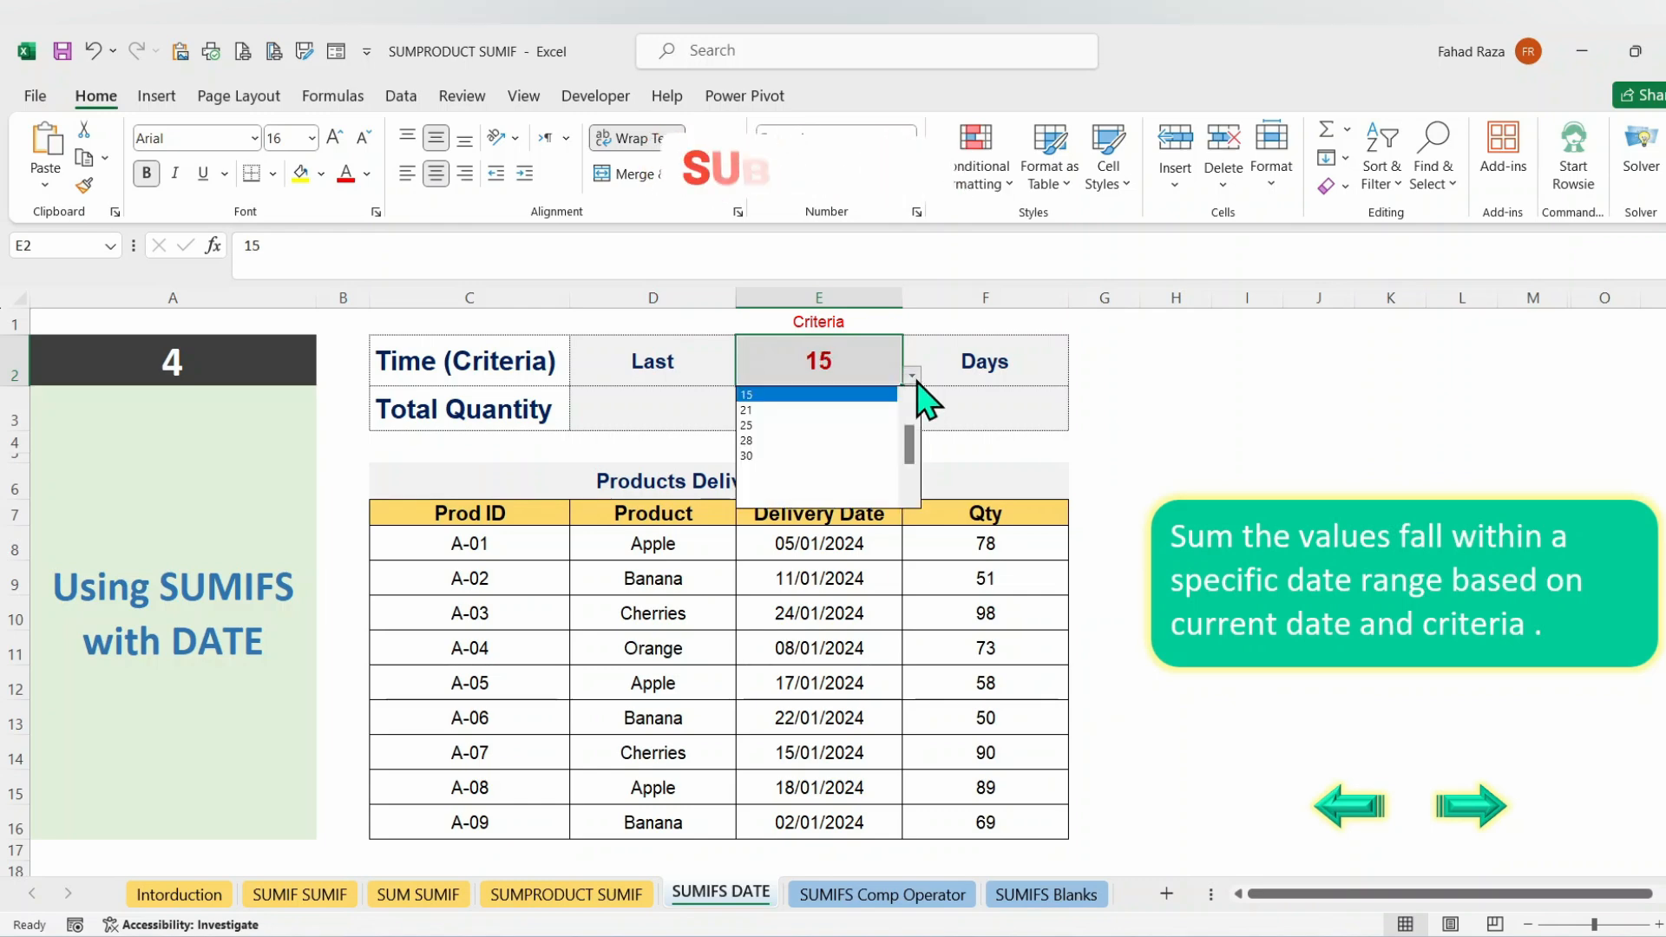
pyautogui.click(885, 456)
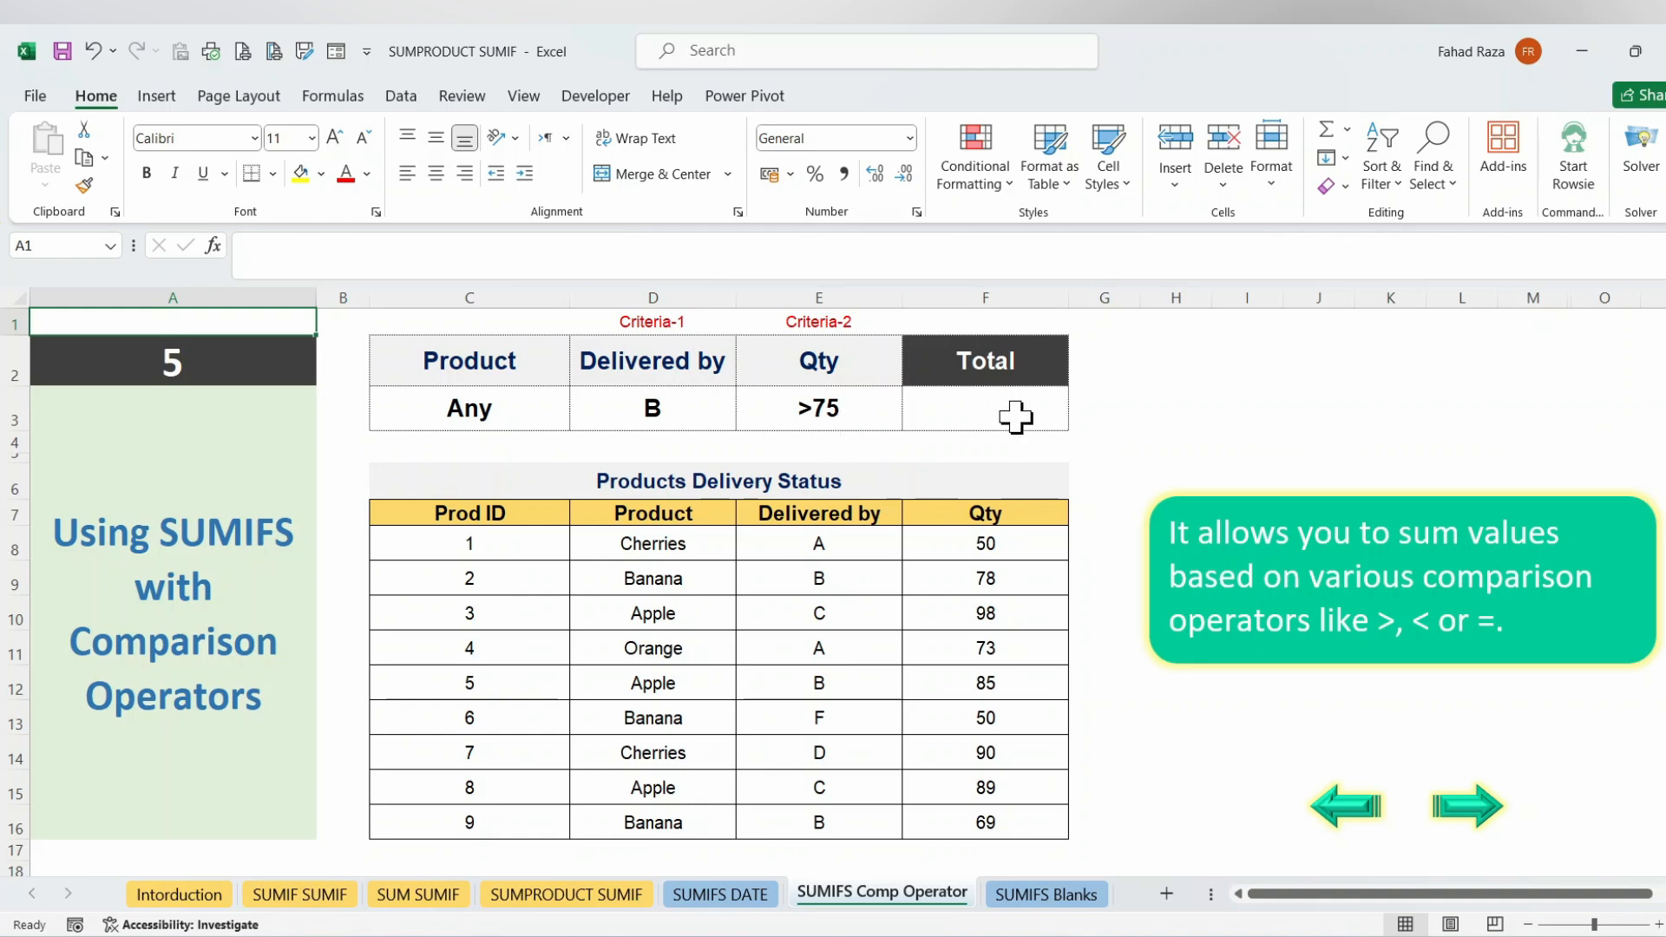
# - On the SUMIFS Comp Operator sheet, start a SUMIFS formula in F3 with sum range F8:F16, criteria range E8:E16 and criterion D3
pyautogui.click(1015, 418)
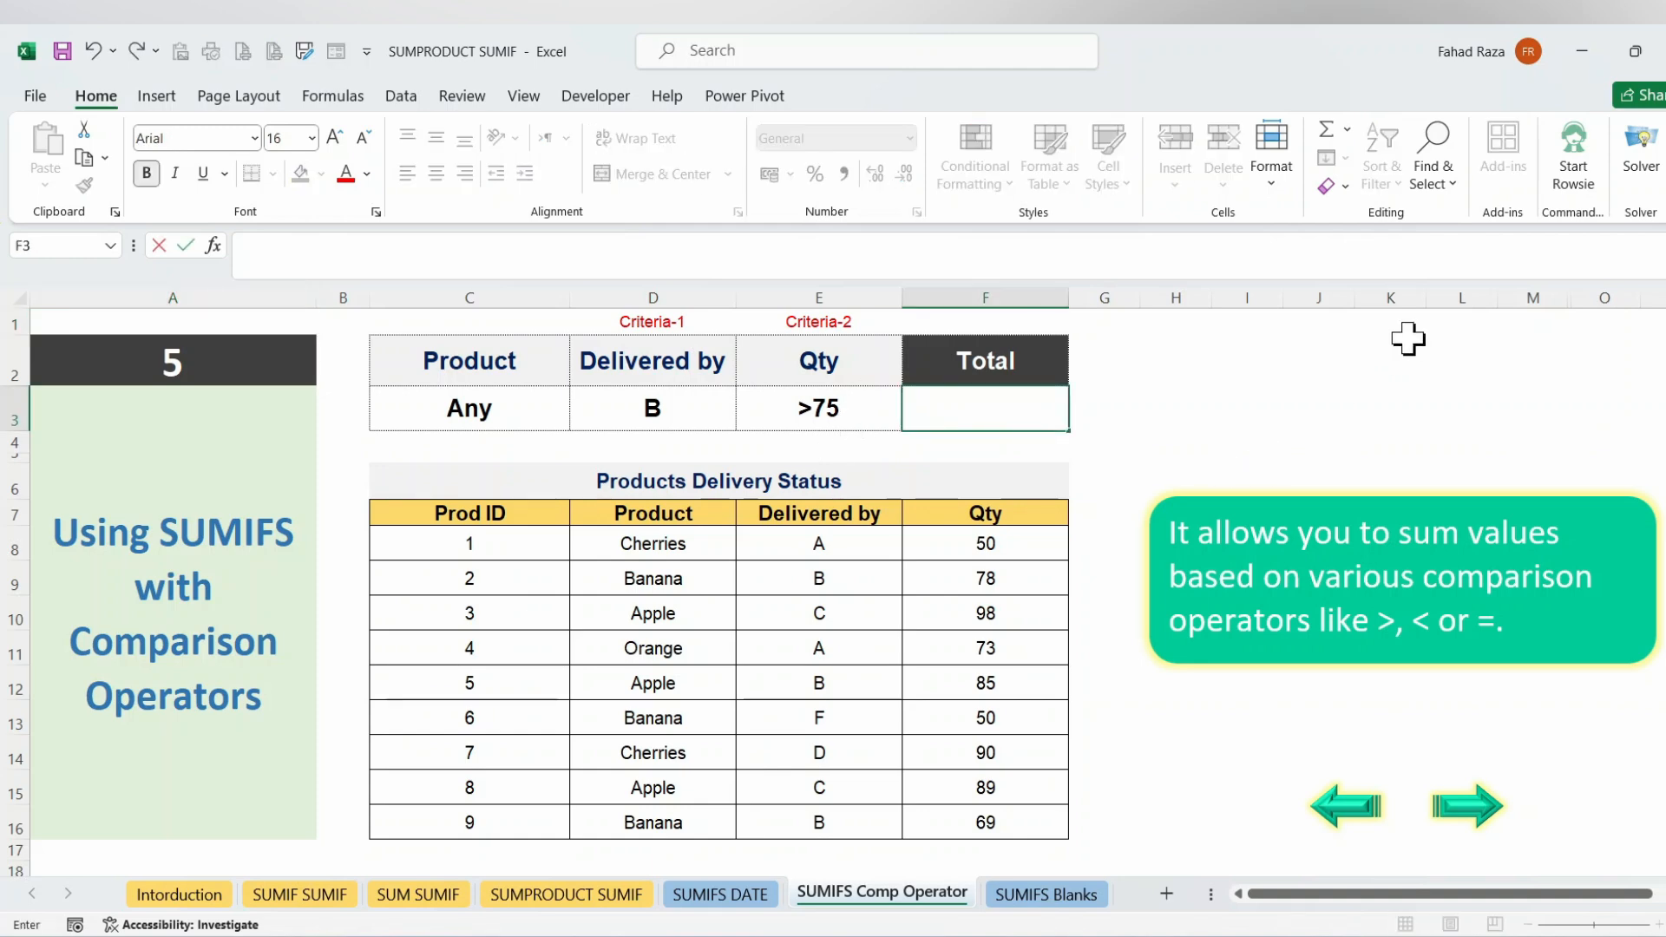
pyautogui.write('=SUMIFS')
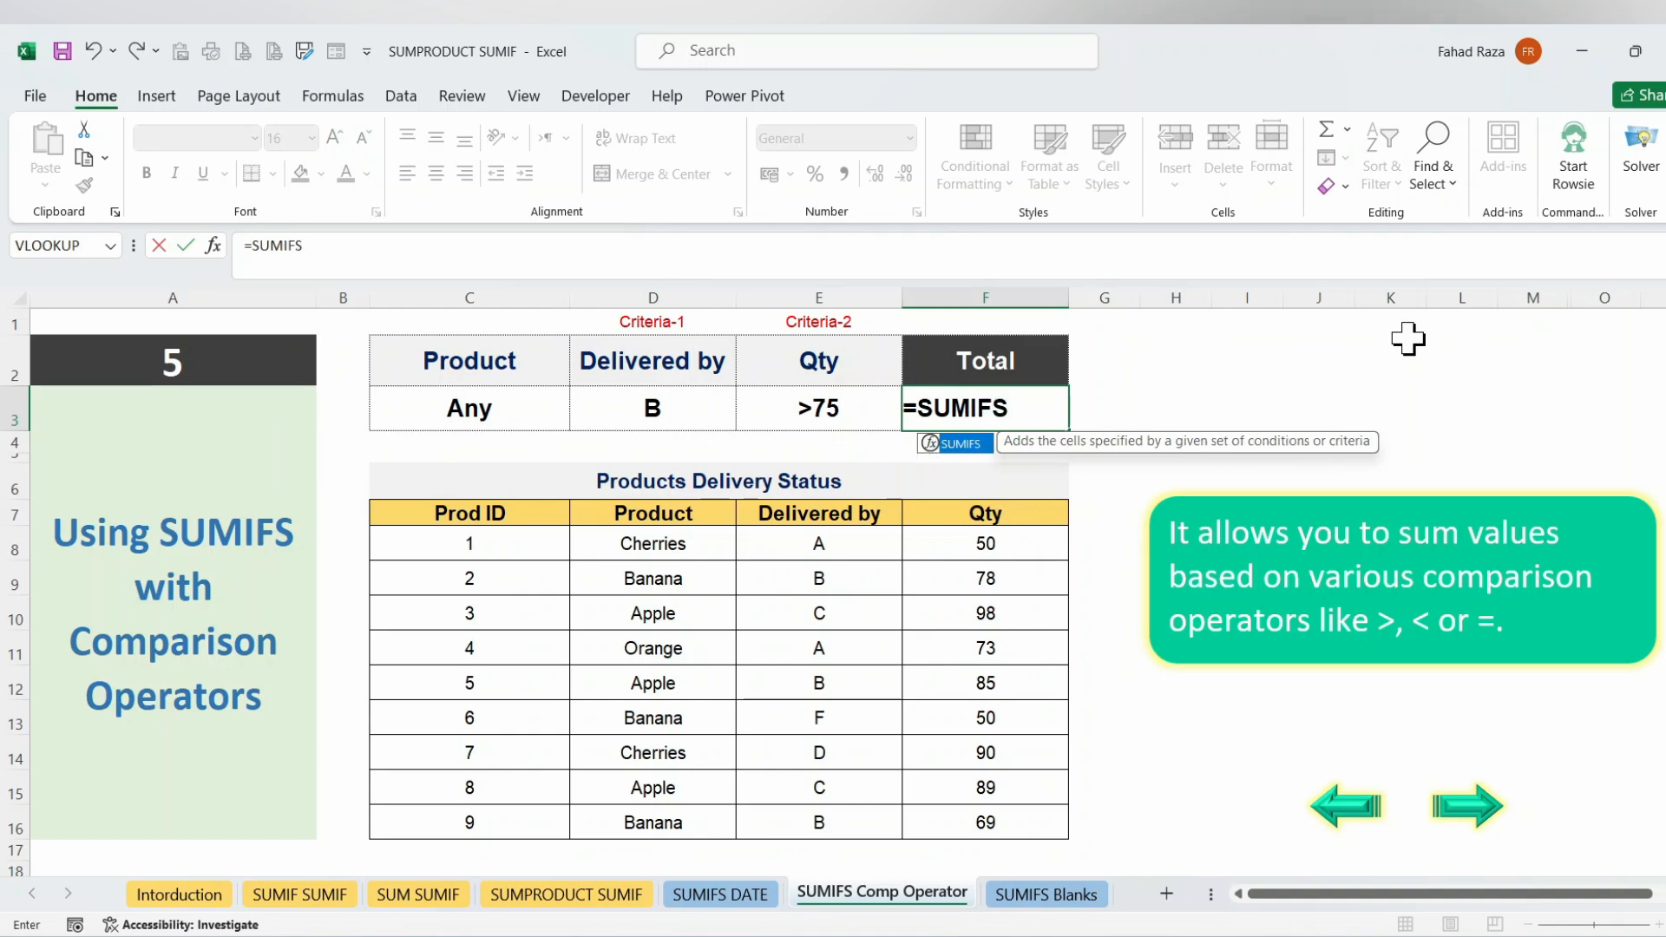
pyautogui.write('(')
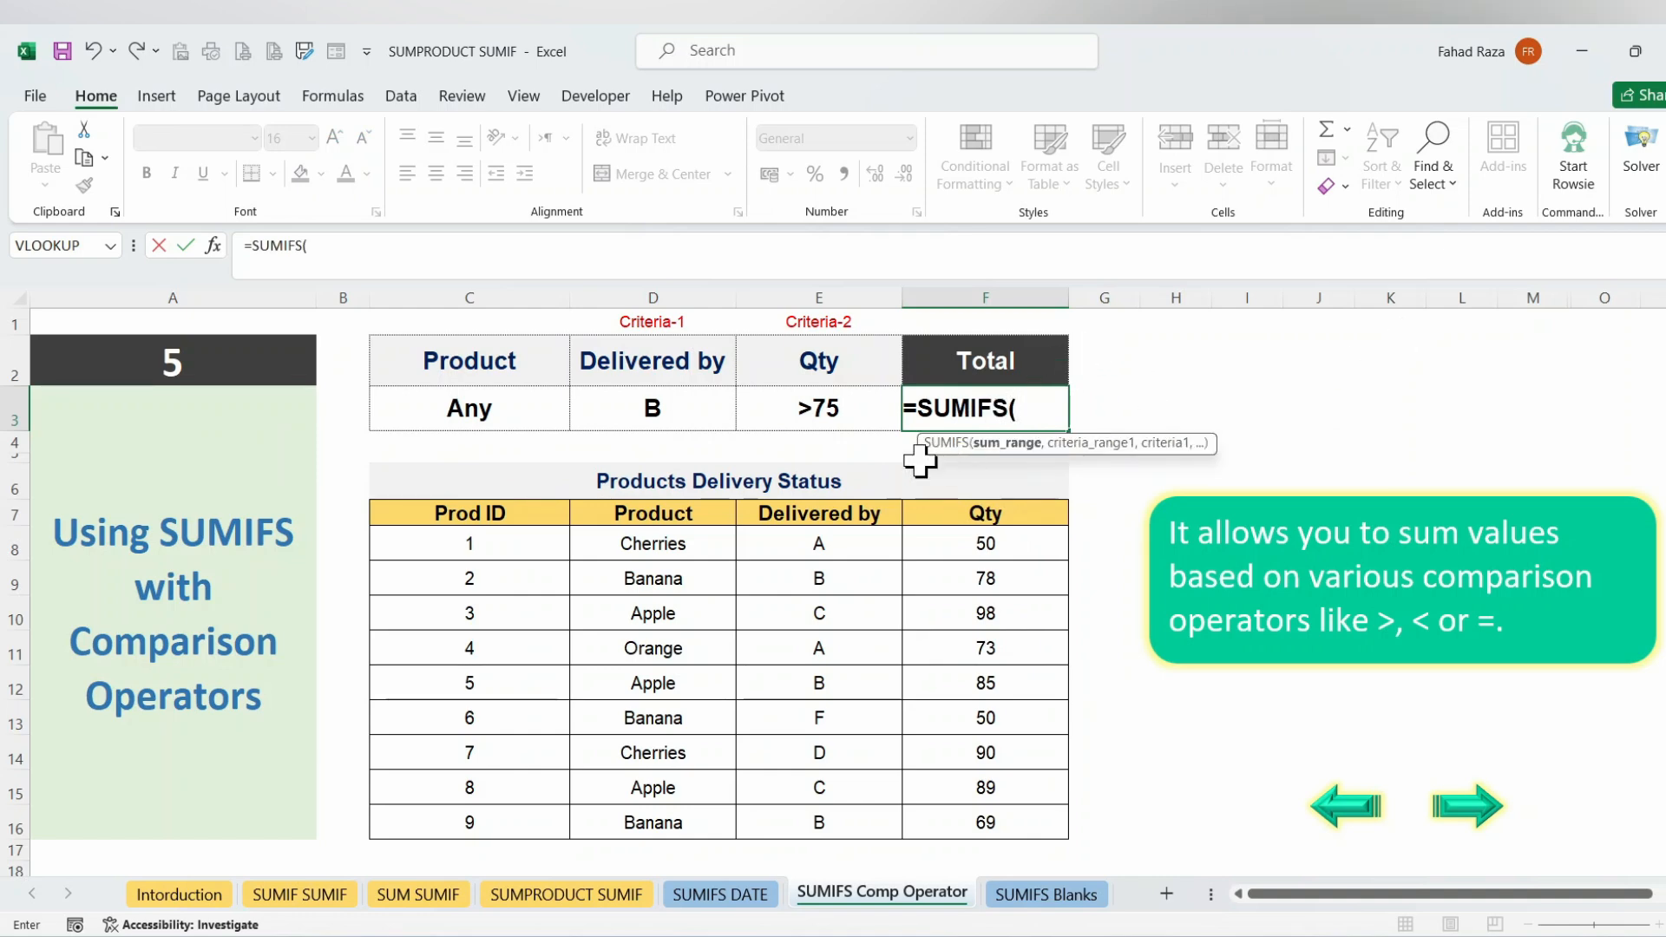
pyautogui.moveTo(998, 545); pyautogui.dragTo(991, 807)
pyautogui.write(',')
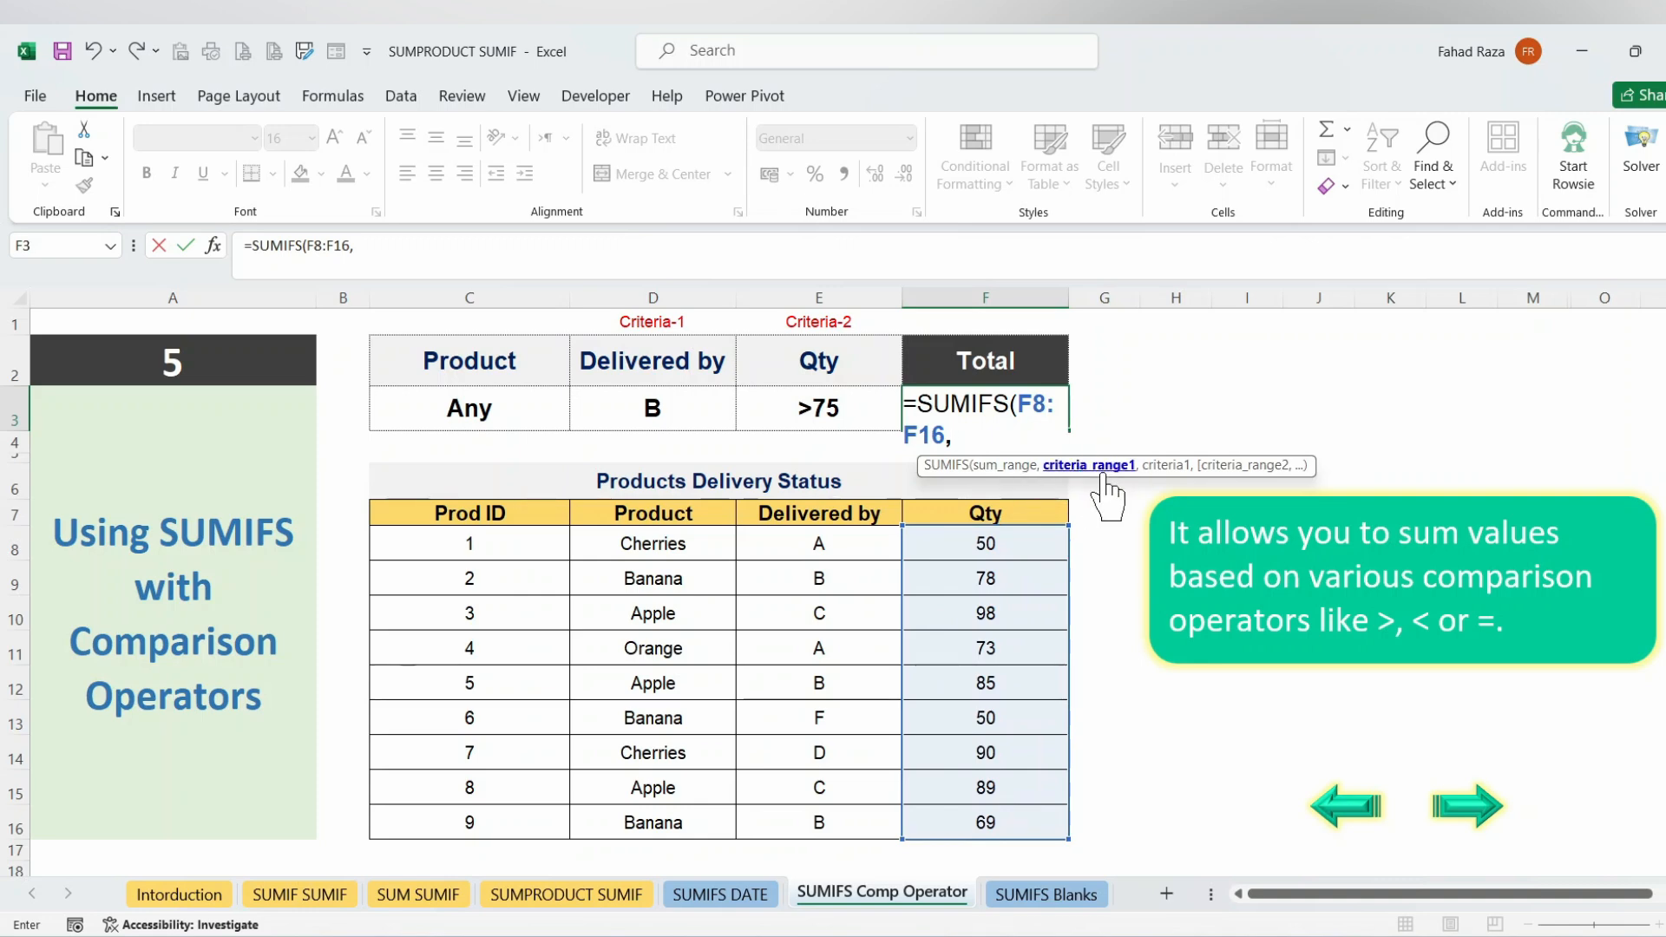
pyautogui.moveTo(791, 548); pyautogui.dragTo(812, 817)
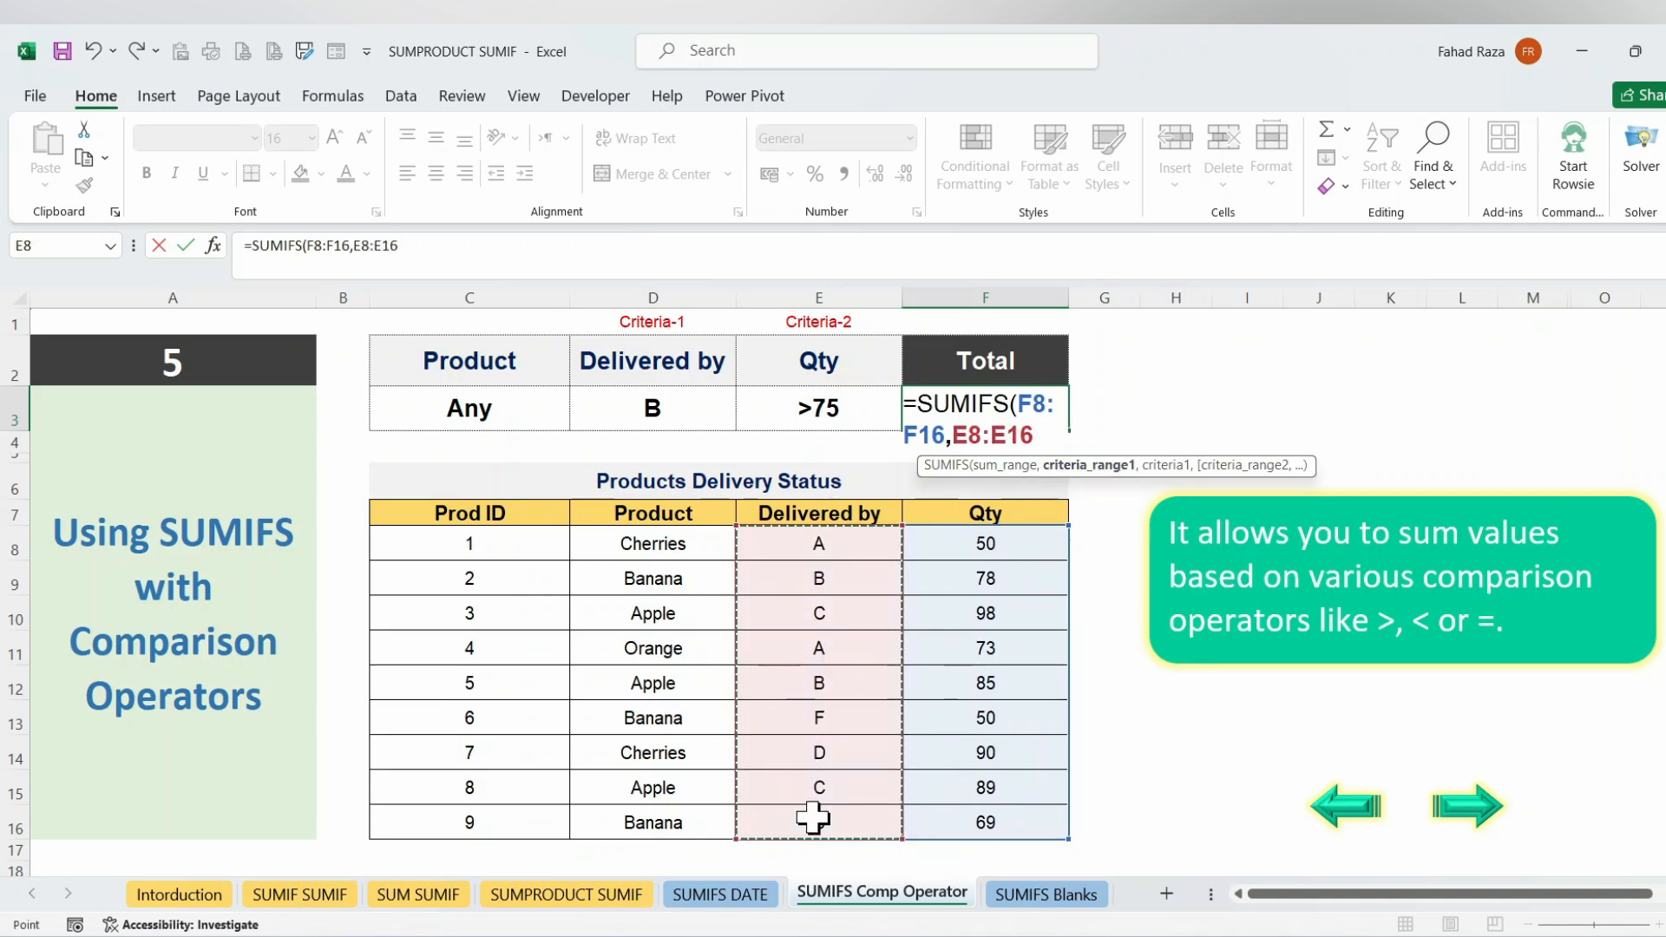
pyautogui.write(',')
pyautogui.click(638, 423)
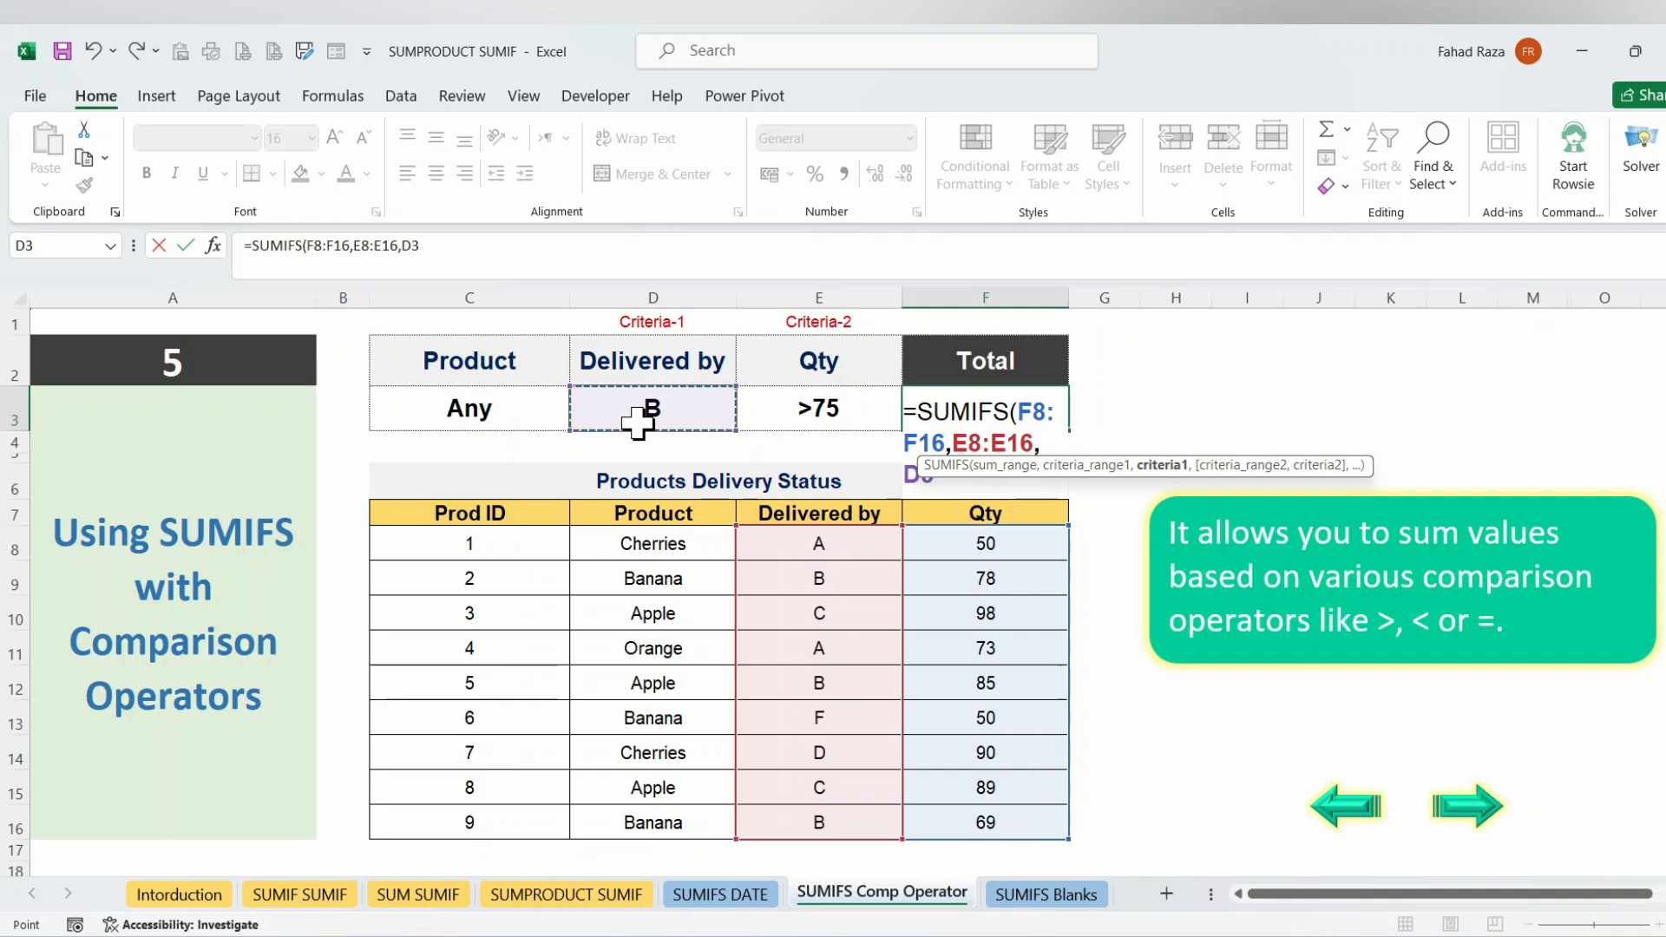
pyautogui.write(',')
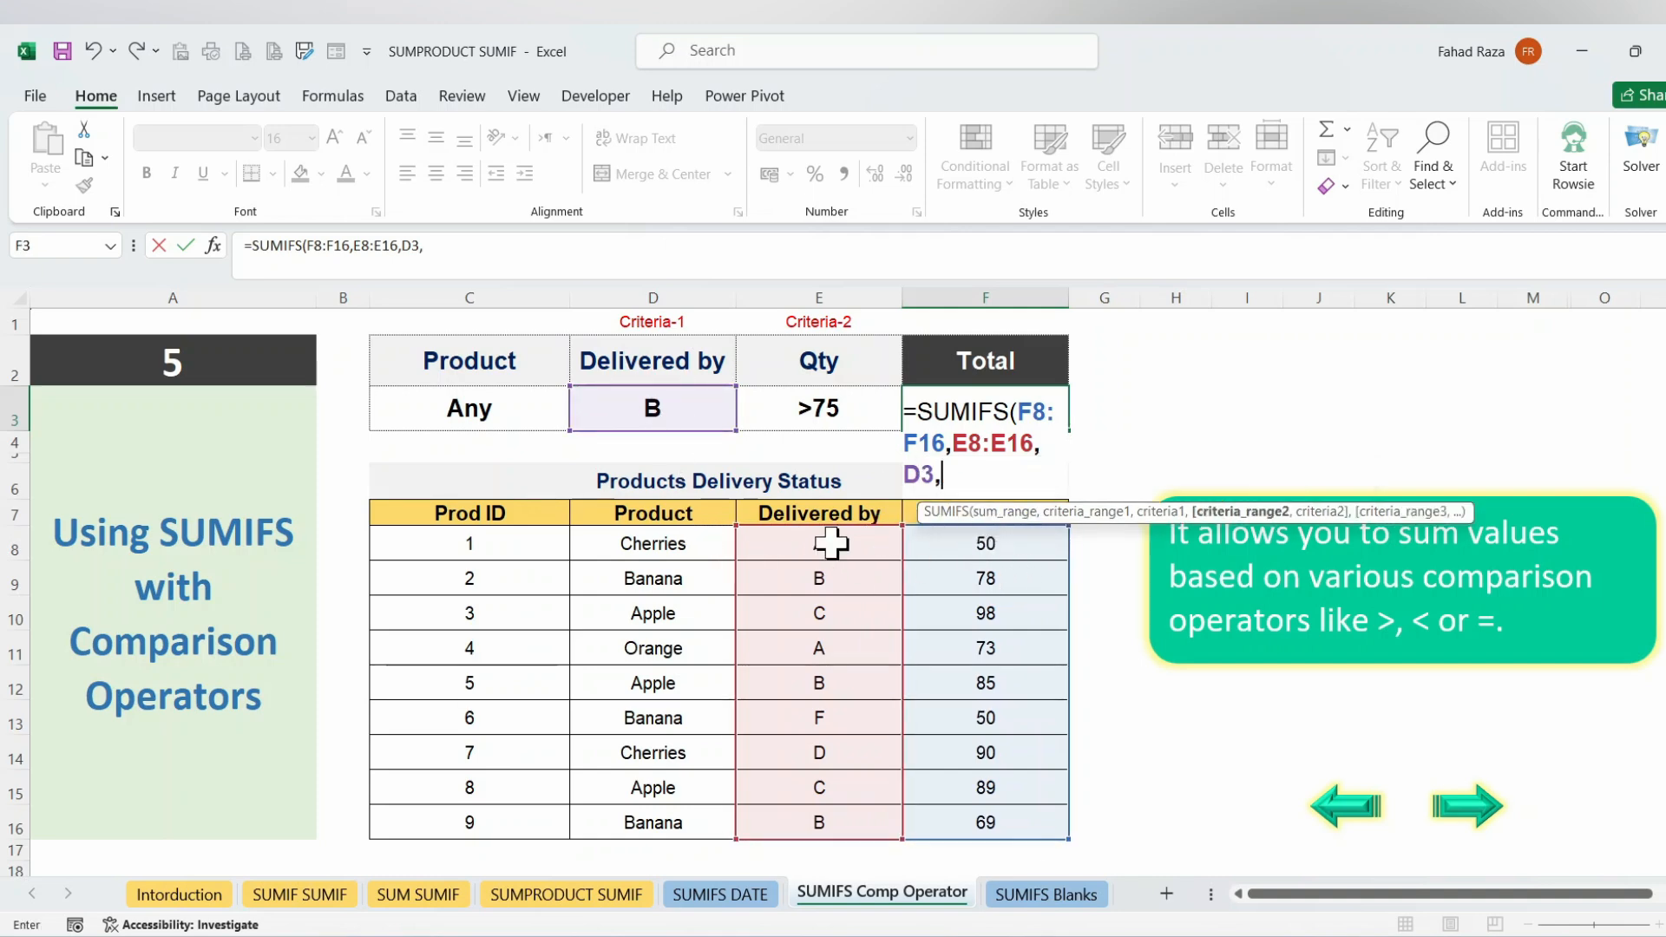
# - Add the second criteria range F8:F16 with the criterion cell E3 and commit the SUMIFS formula in F3
pyautogui.moveTo(1018, 544); pyautogui.dragTo(1030, 825)
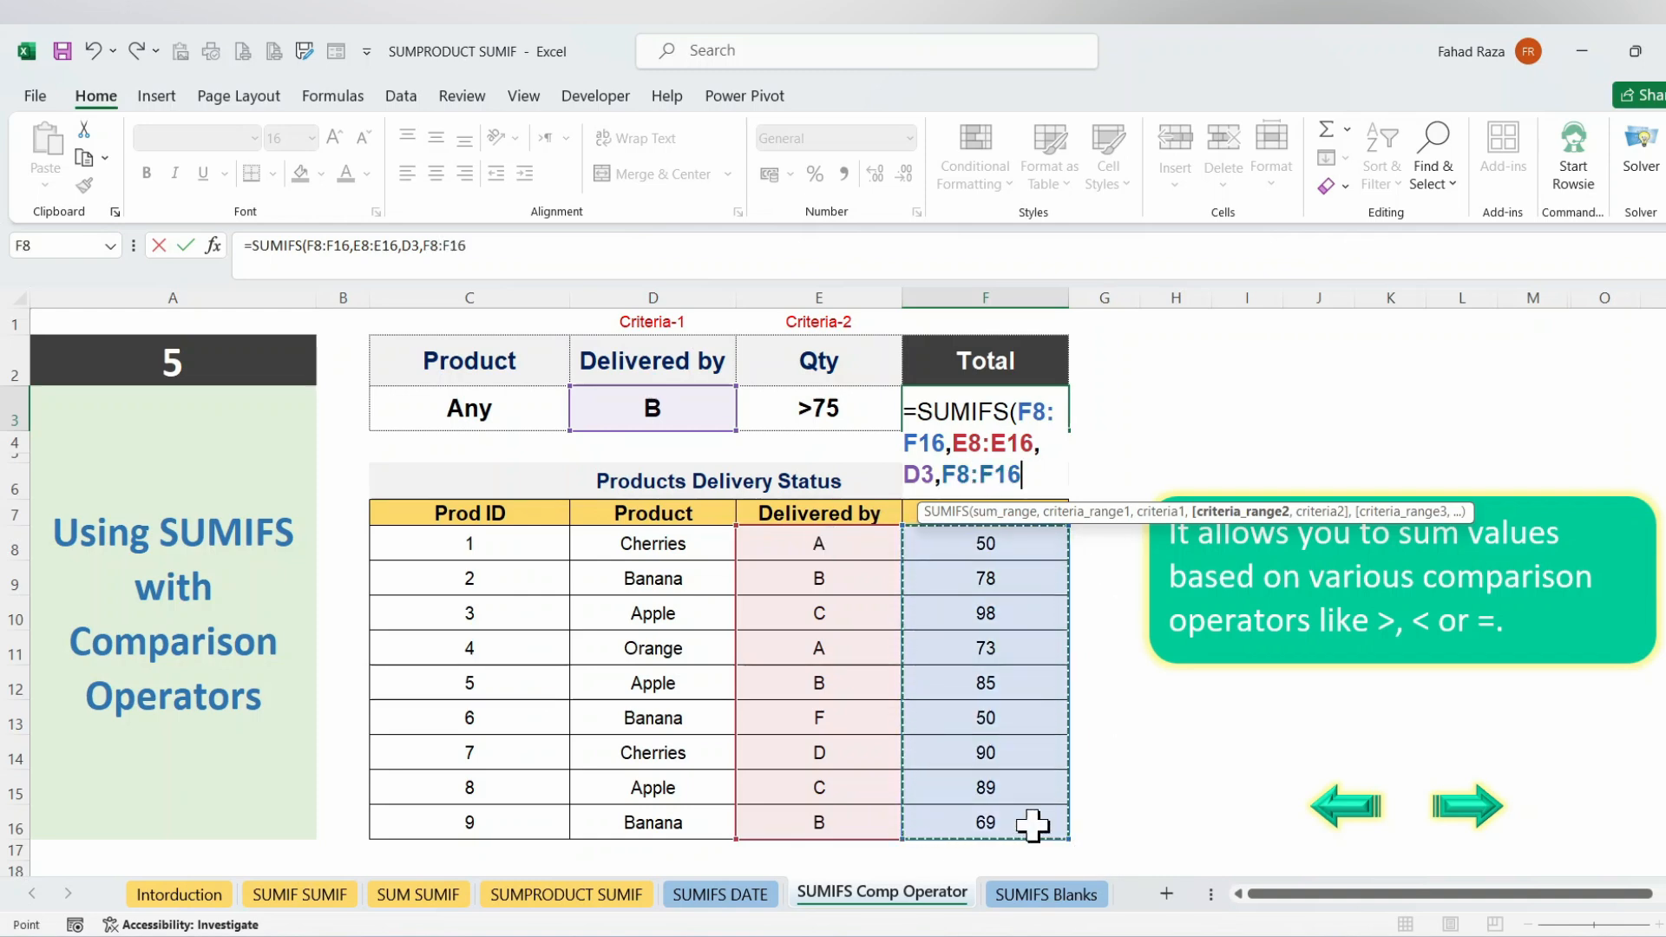
pyautogui.write(',D3,')
pyautogui.click(855, 408)
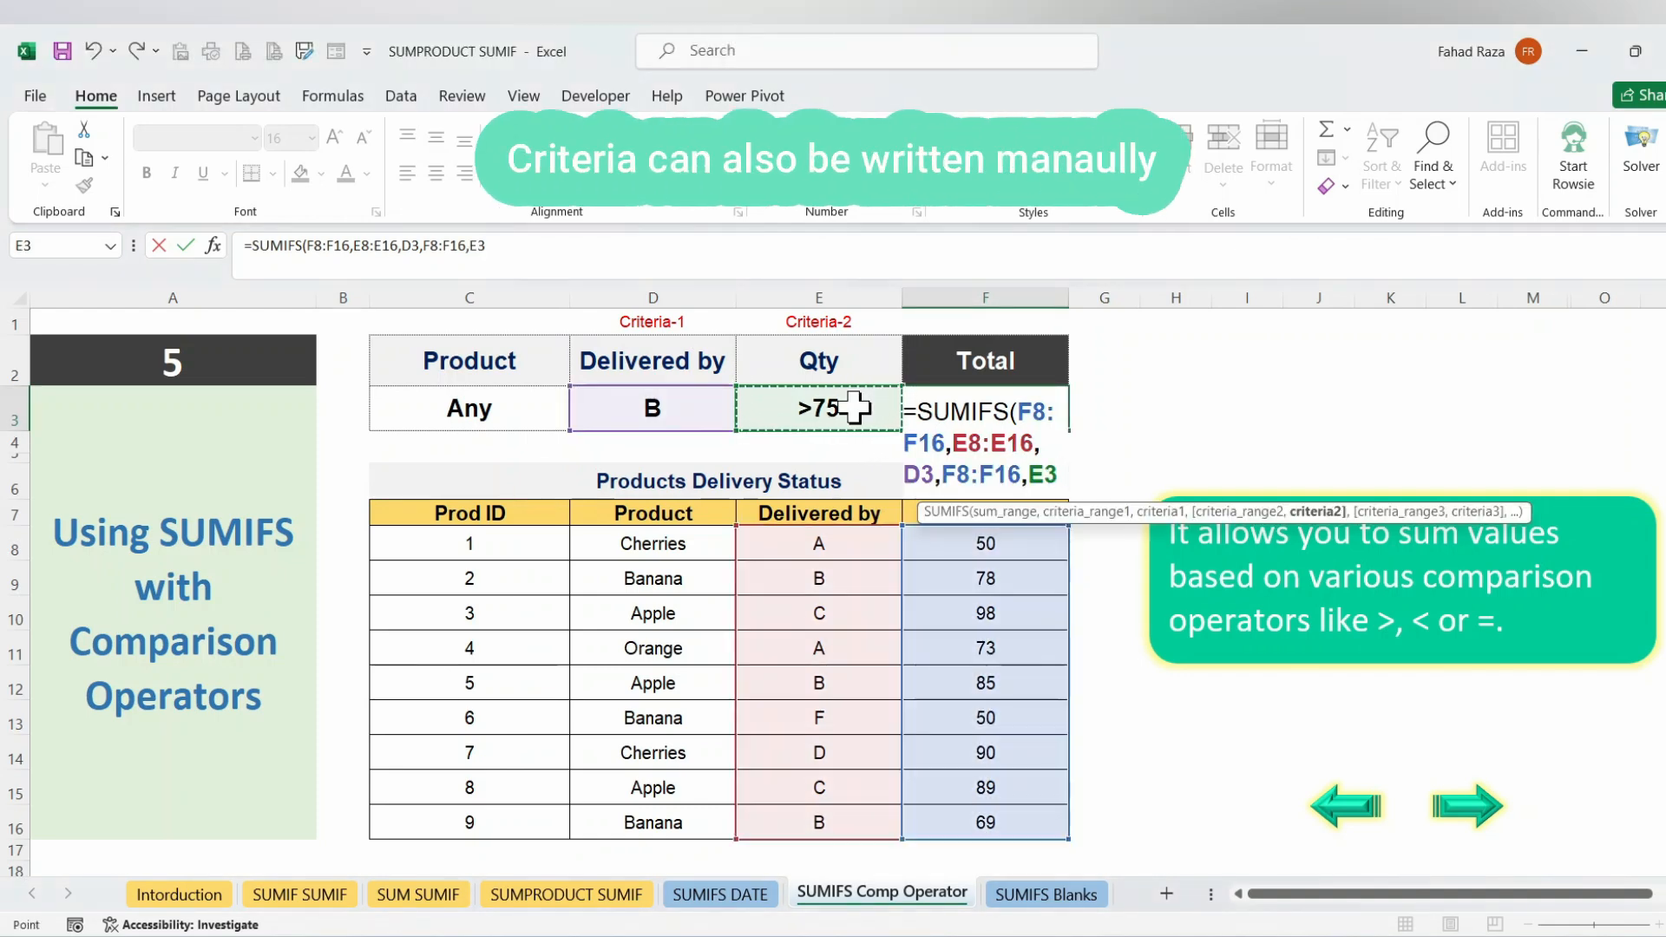
pyautogui.write(')')
pyautogui.hotkey('ctrl', 'Return')
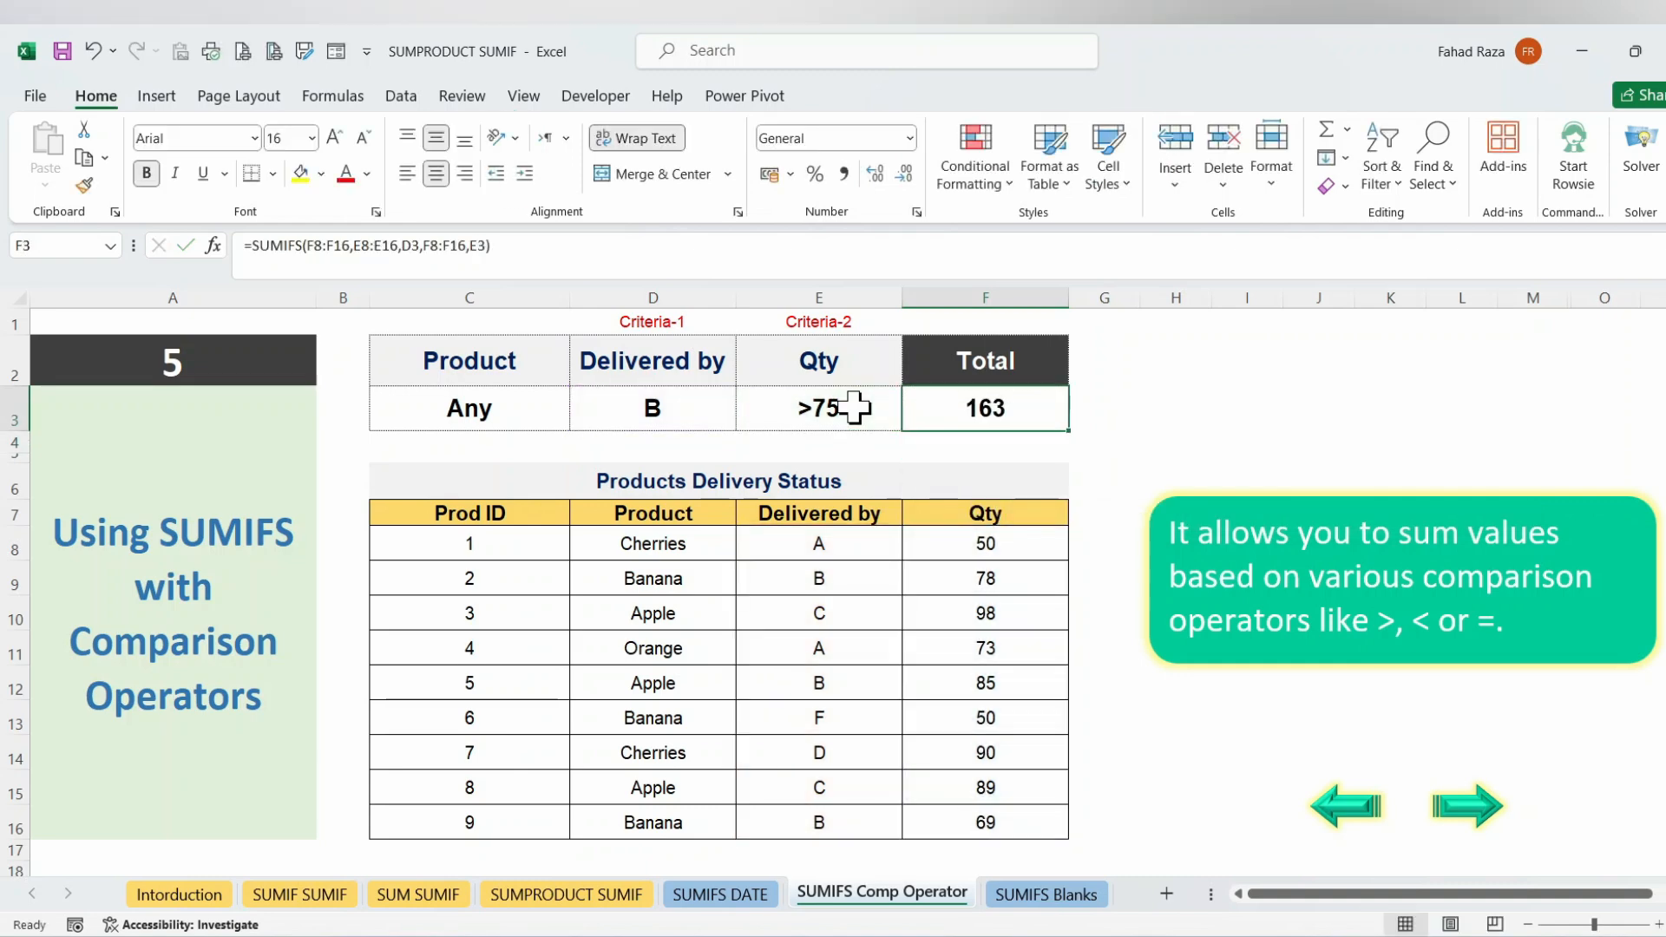
# - Set the Qty criterion to >50 and the Delivered by criterion to C
pyautogui.click(854, 408)
pyautogui.press('F2')
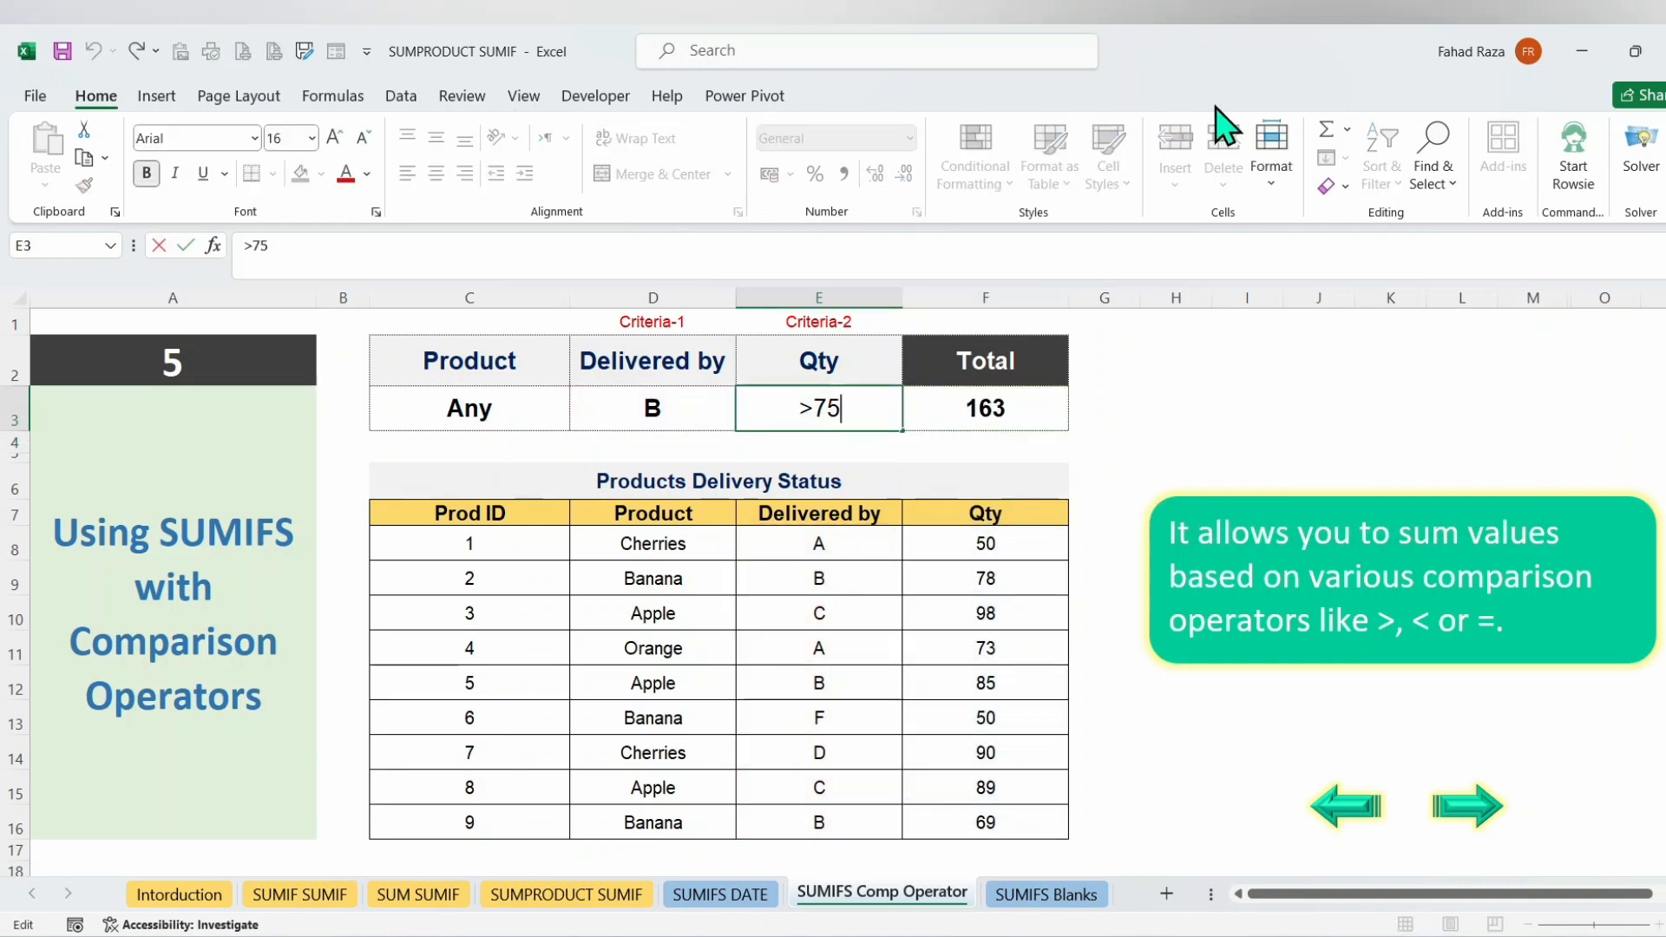
pyautogui.write('50')
pyautogui.press('Return')
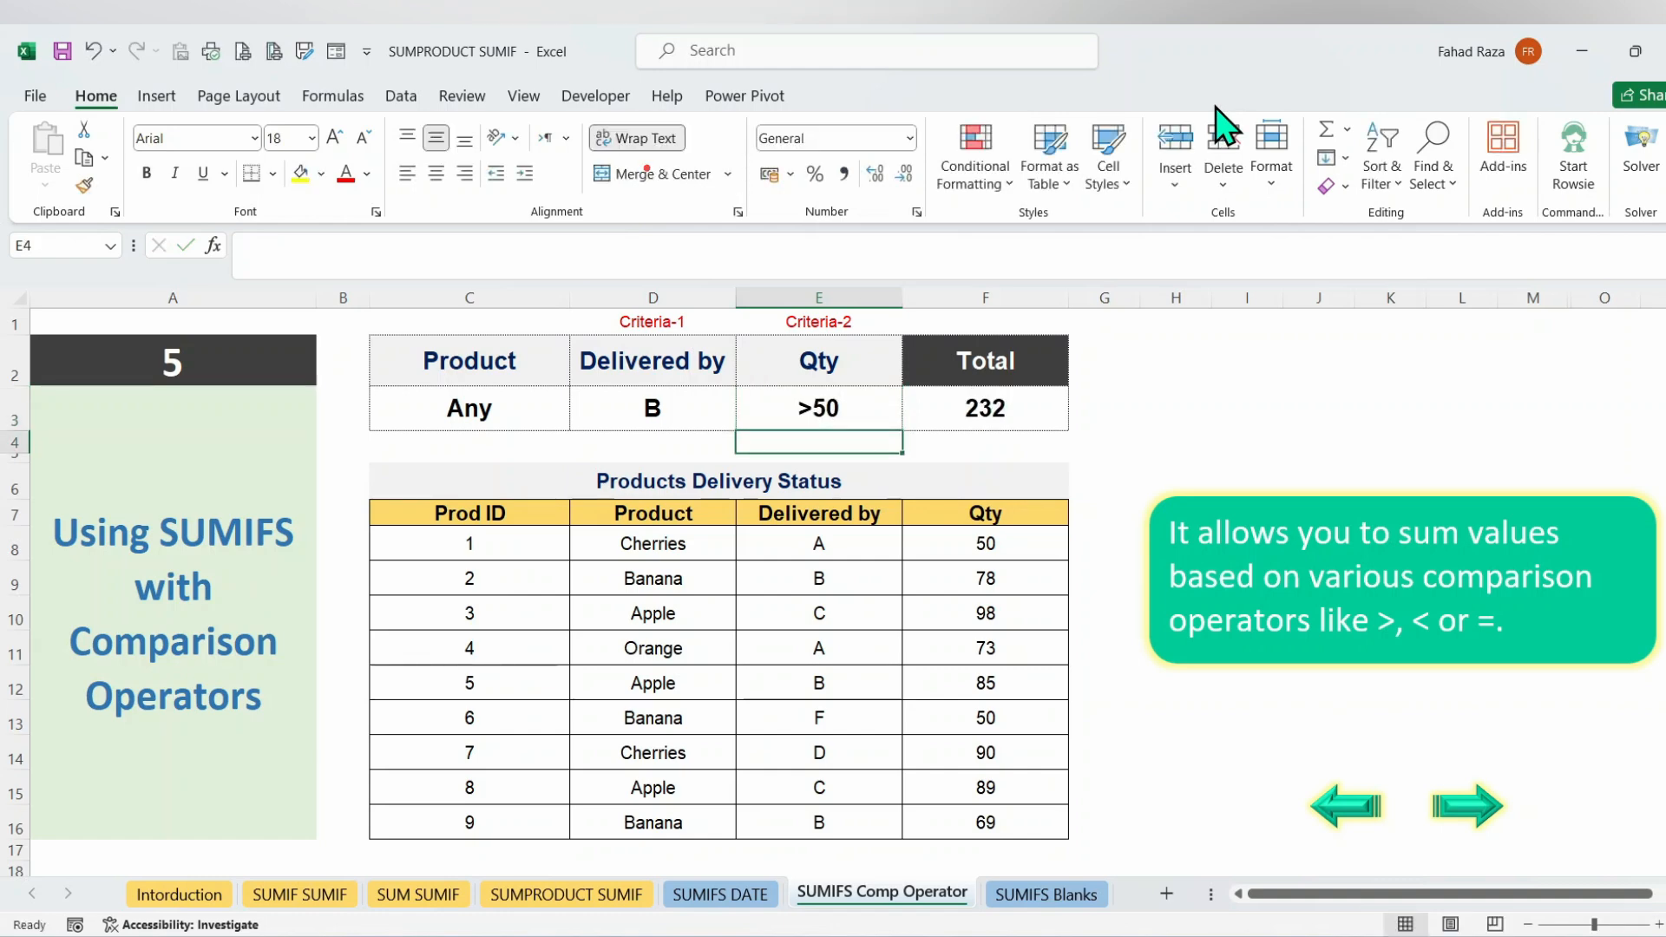
pyautogui.press('Up')
pyautogui.press('Left')
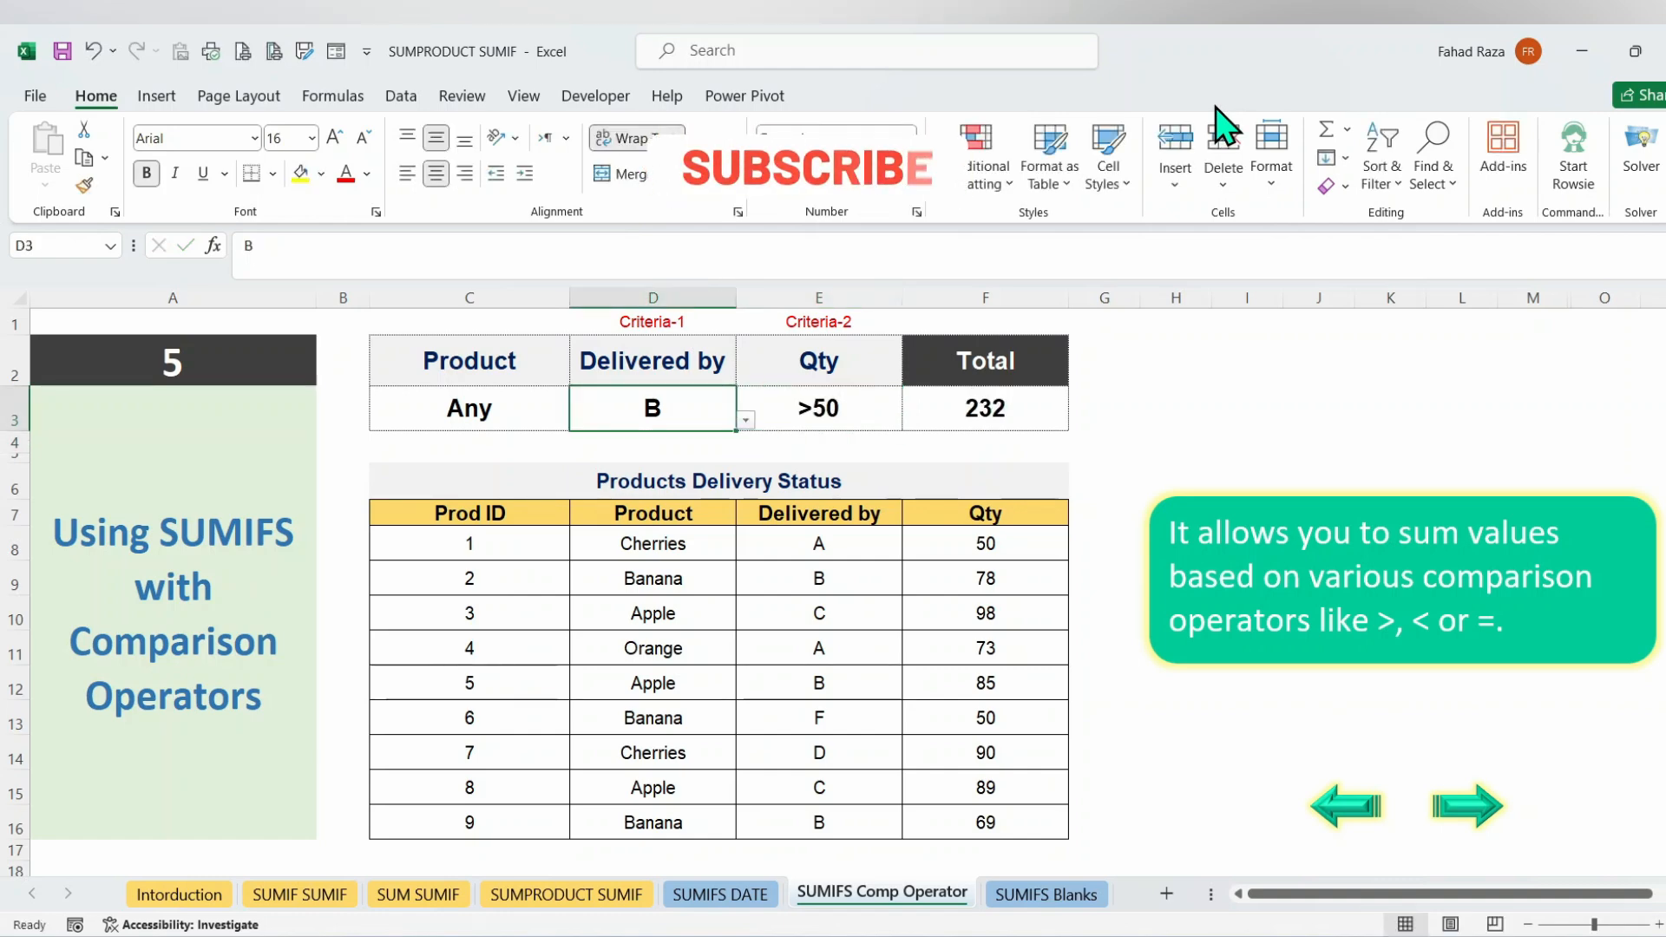
pyautogui.write('C')
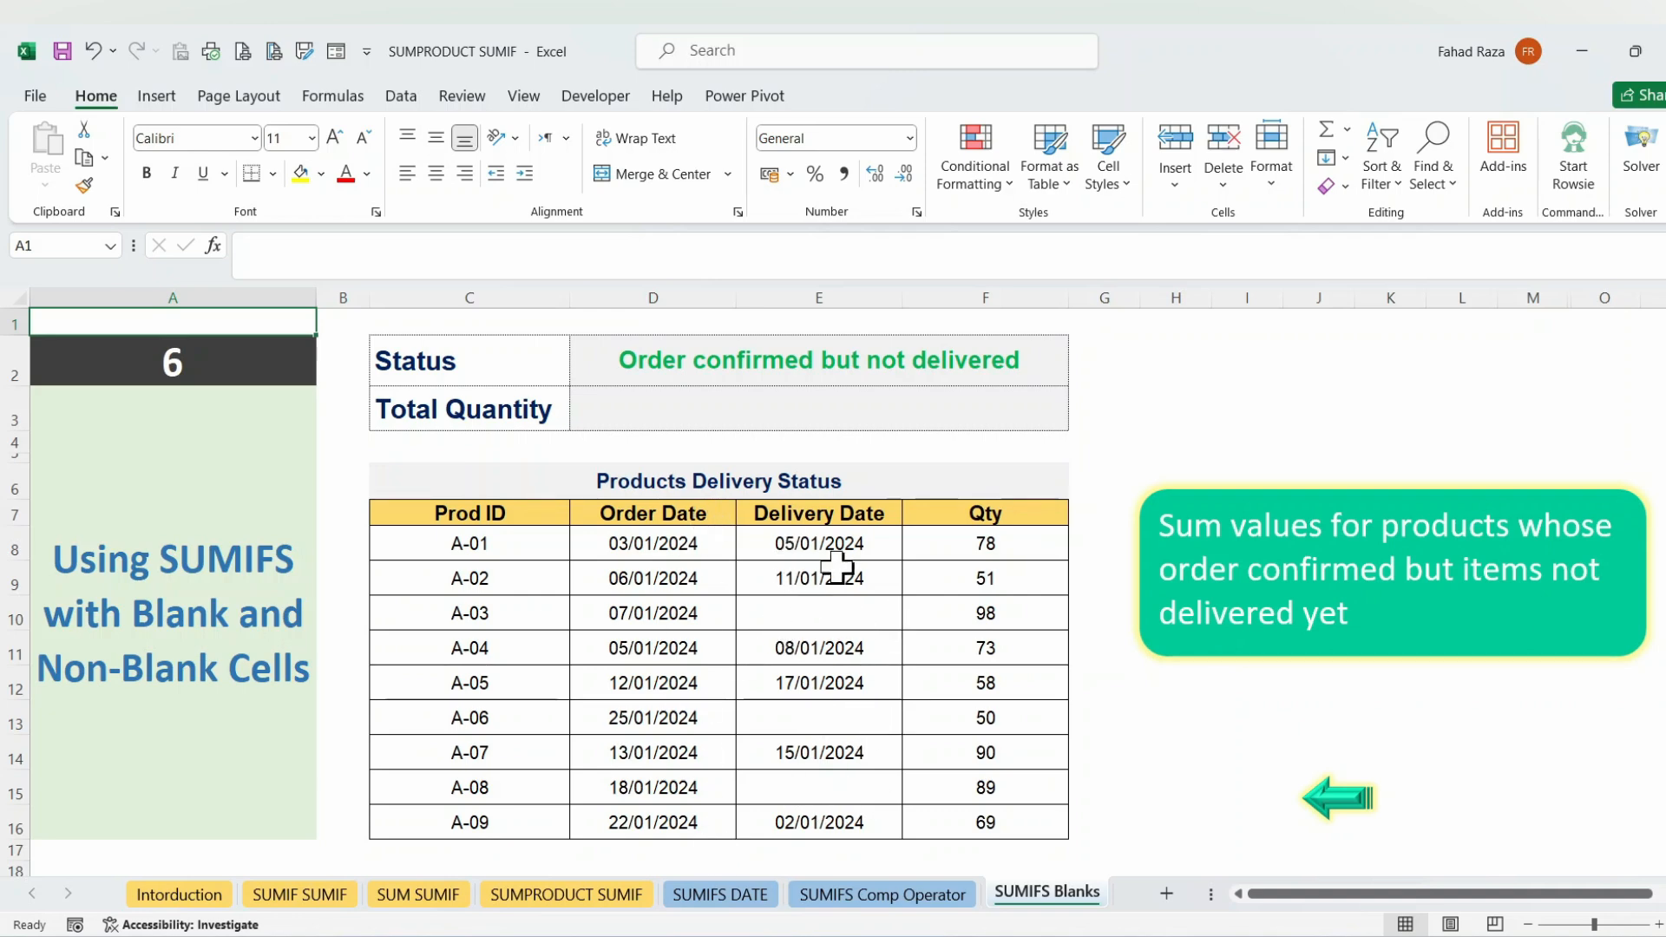
# - In D3, start a SUMIFS formula with sum range F8:F16, criteria range D8:D16 and the non-blank criterion "<>"
pyautogui.click(1041, 412)
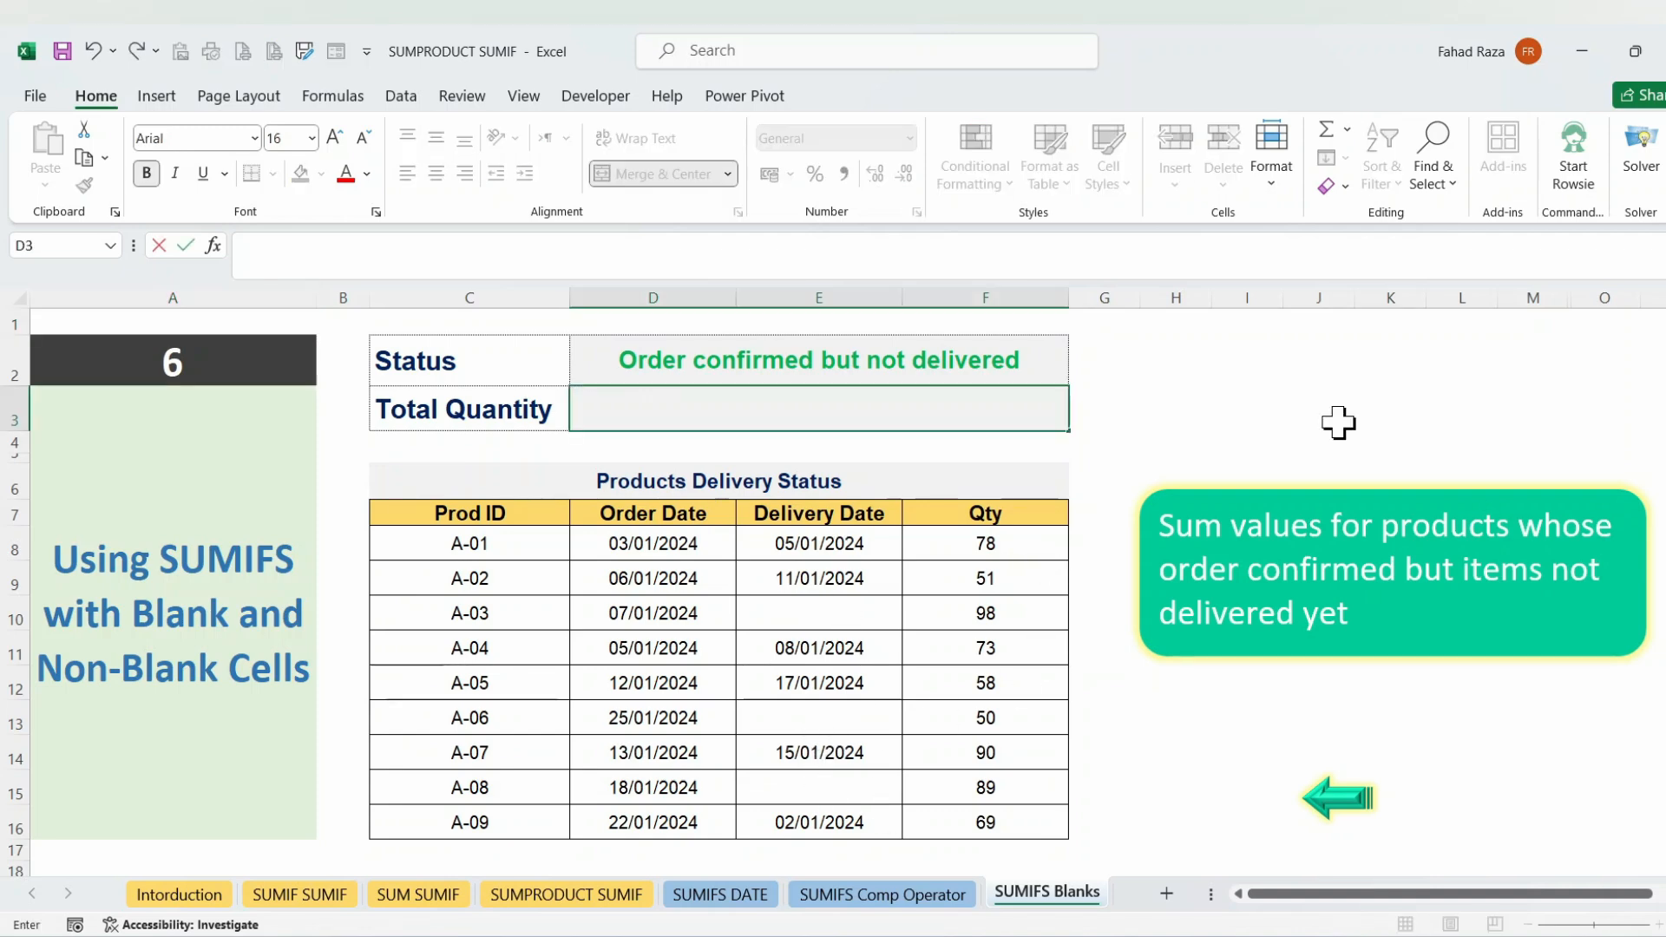
pyautogui.write('=SUMIF')
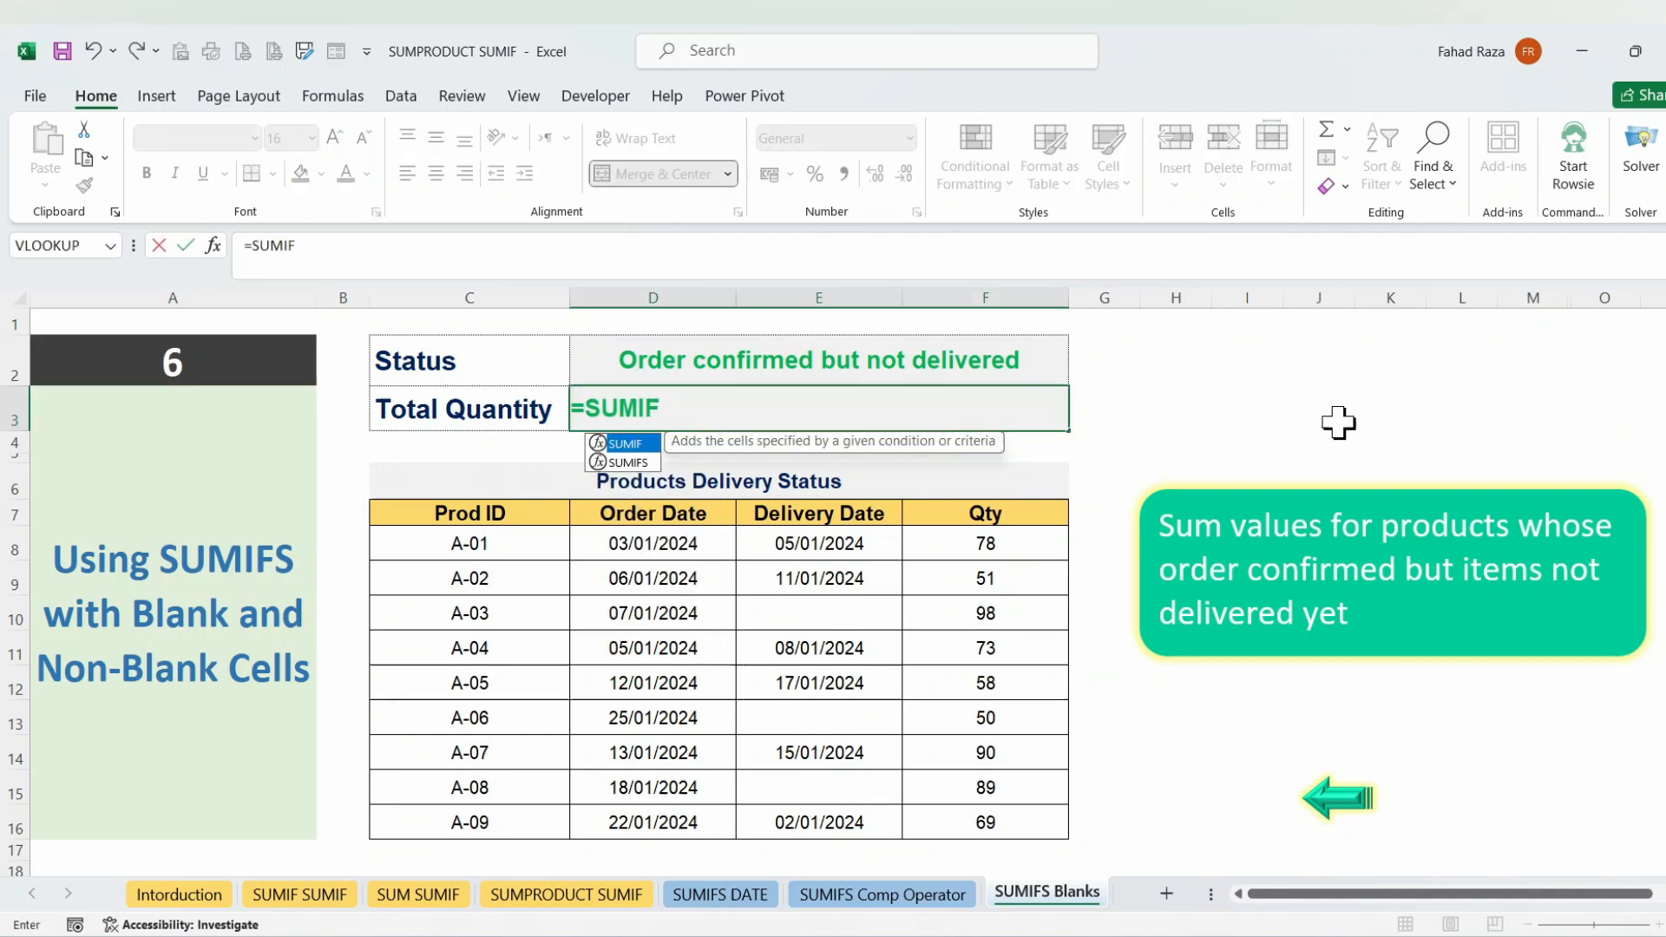
pyautogui.write('S(')
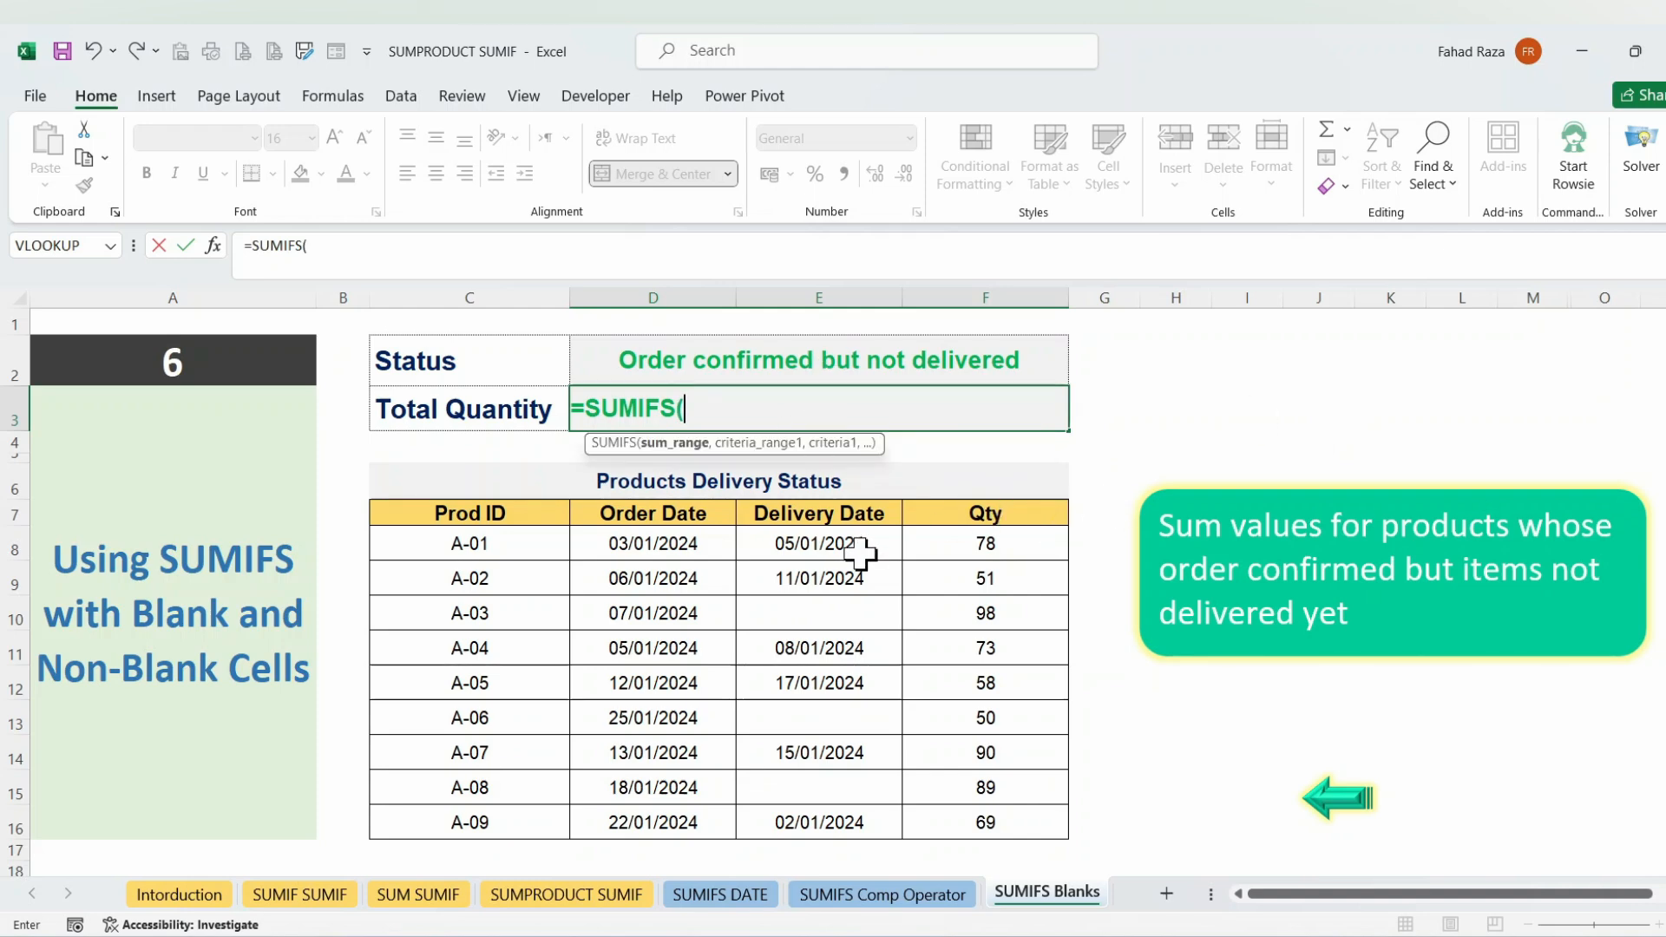
pyautogui.moveTo(958, 538); pyautogui.dragTo(958, 820)
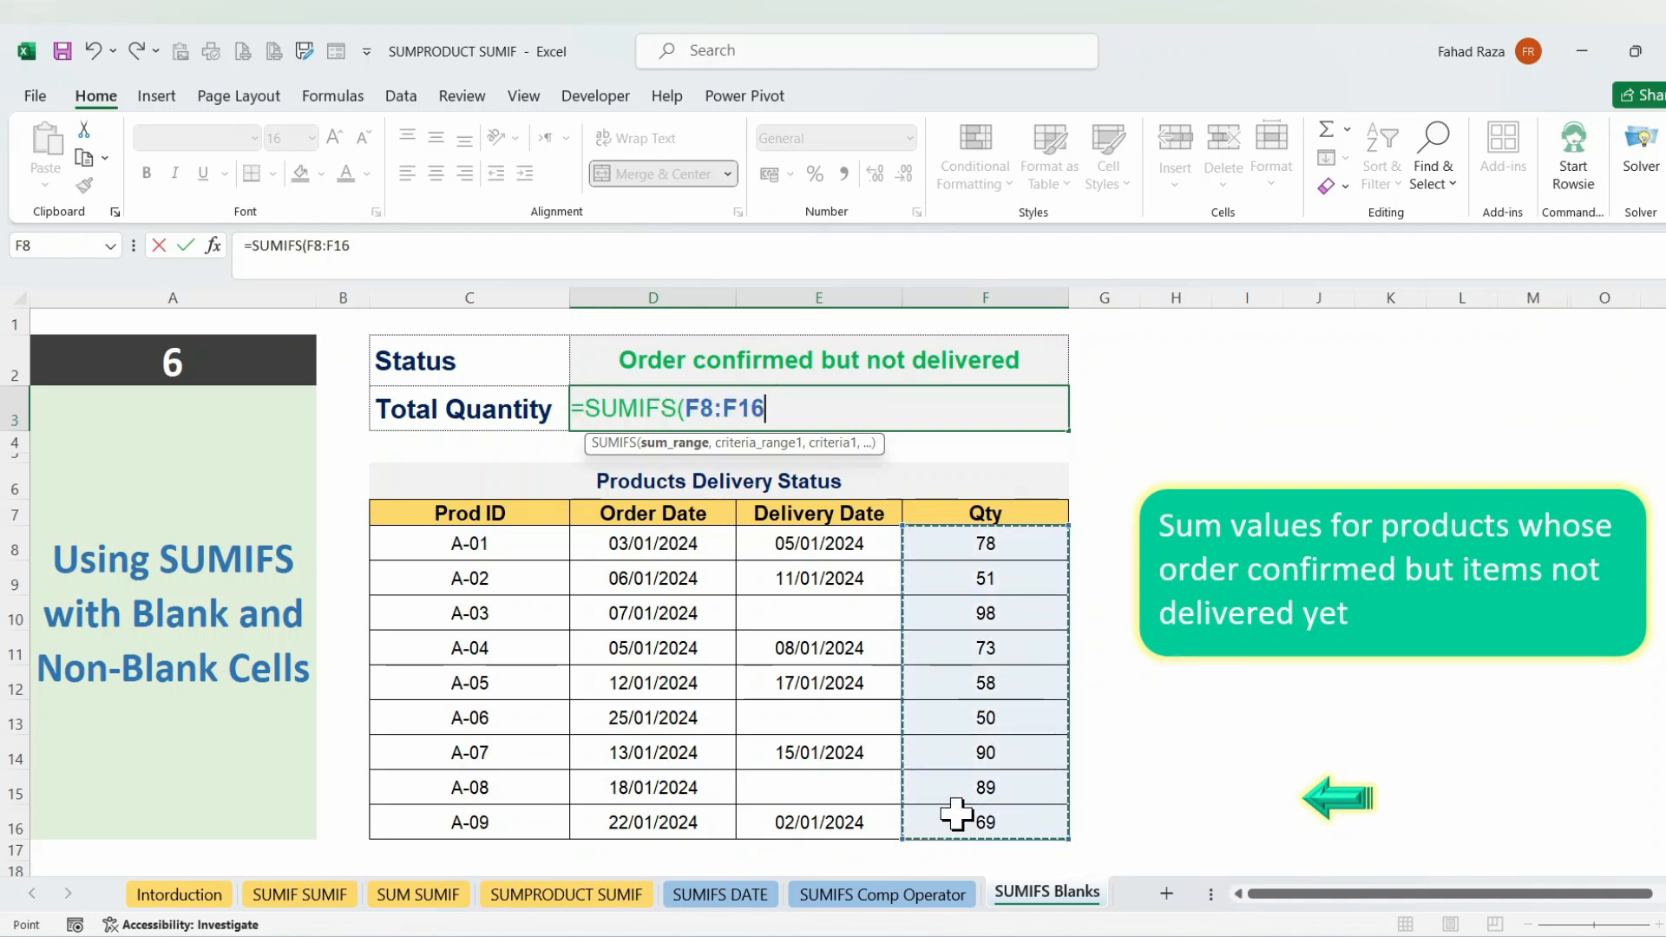
pyautogui.write(',')
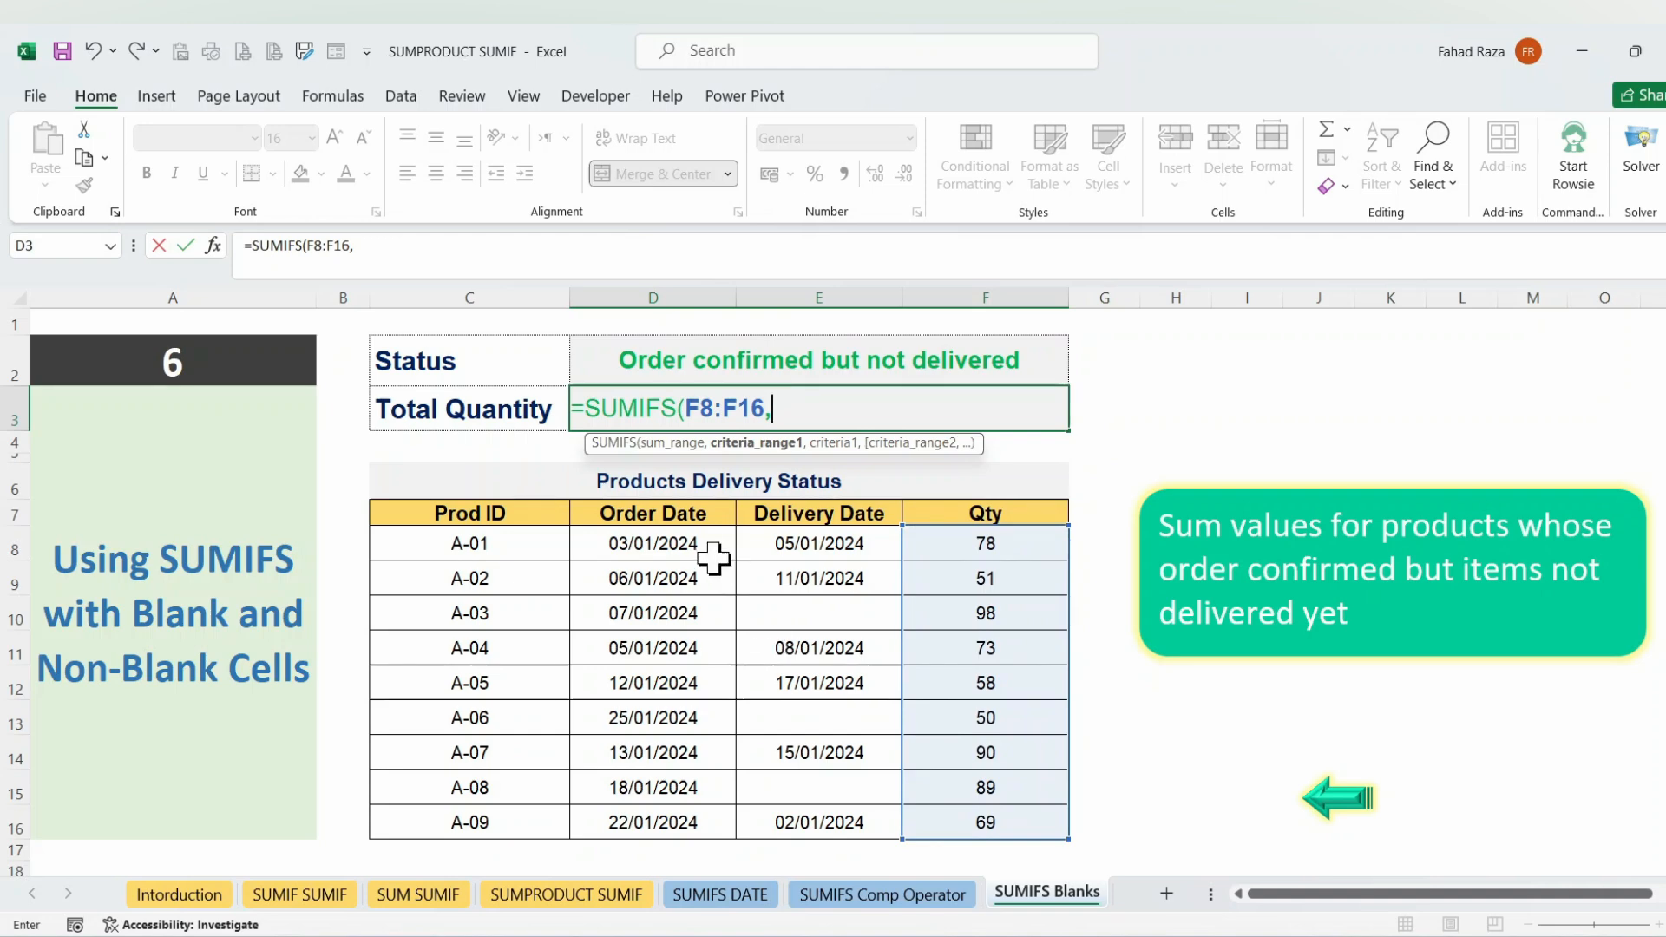
pyautogui.moveTo(702, 542); pyautogui.dragTo(715, 822)
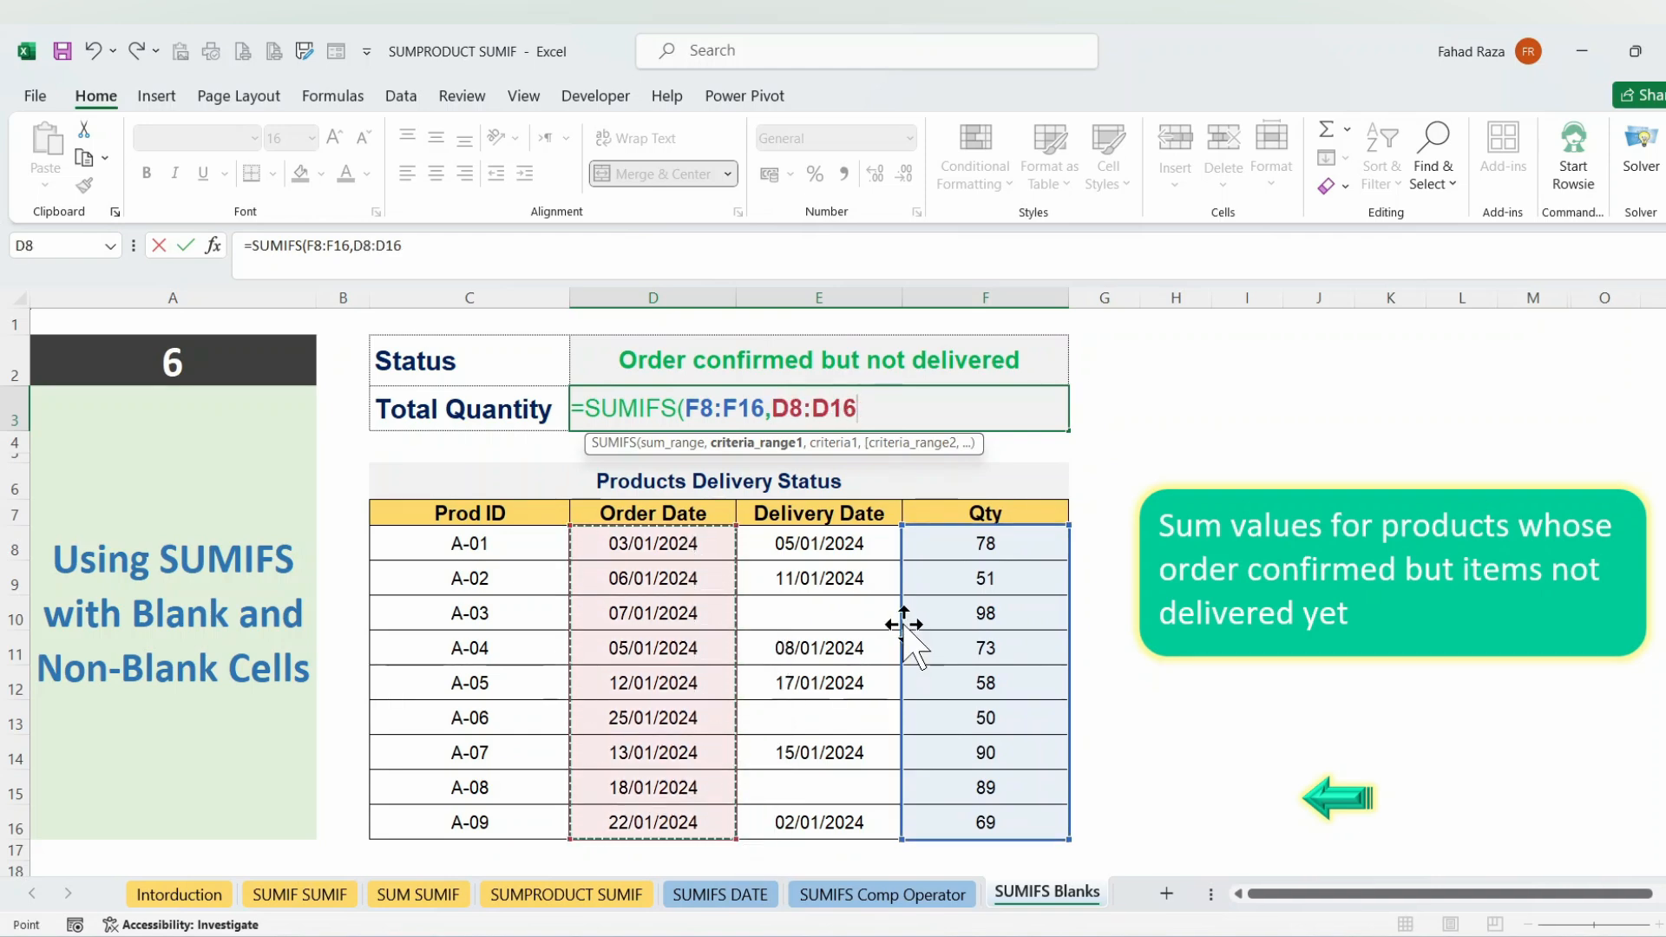
pyautogui.write(',"<>')
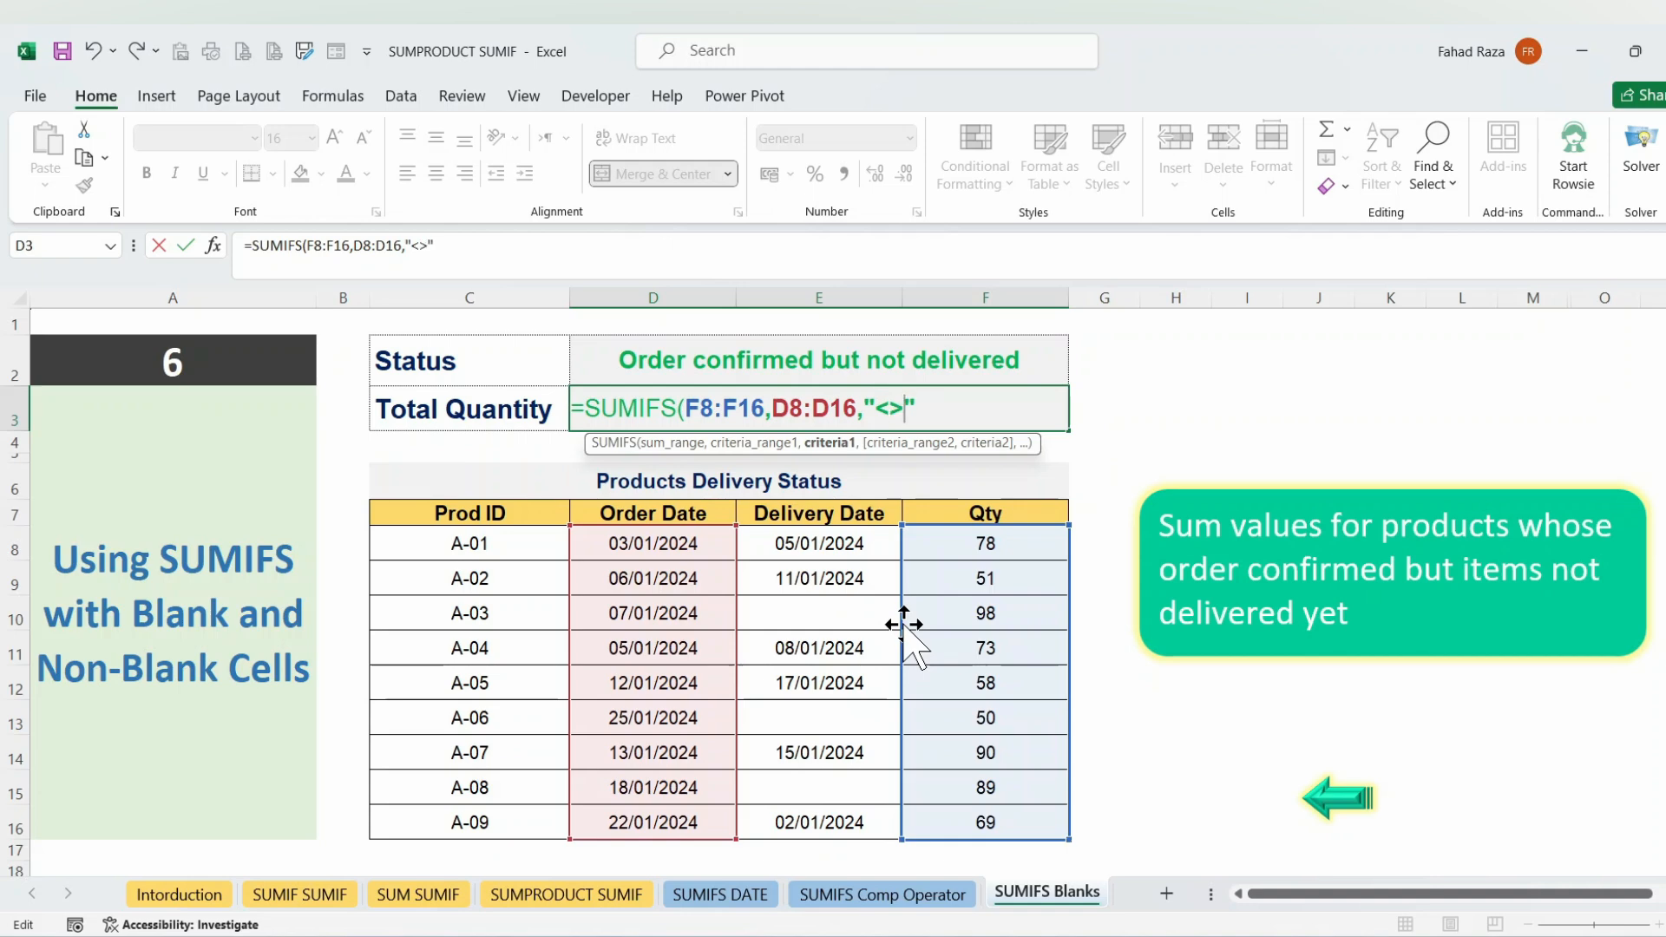
# - Add the second criteria range E8:E16 with the blank criterion "=" and commit the SUMIFS formula in D3
pyautogui.write(',')
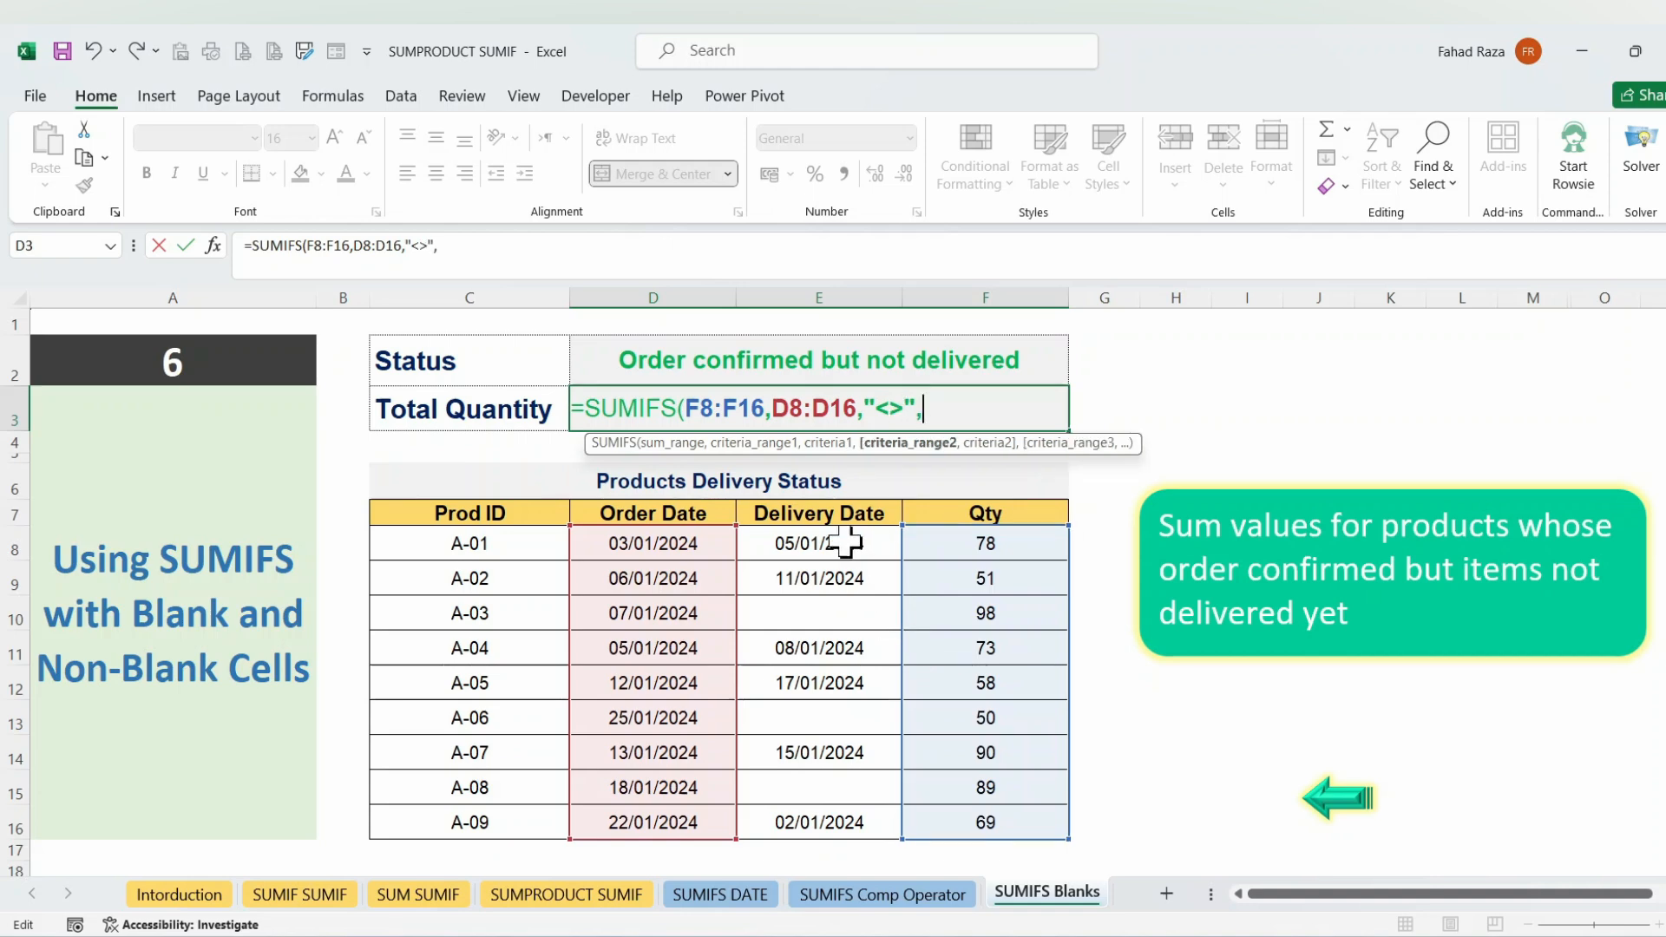
pyautogui.moveTo(844, 539); pyautogui.dragTo(832, 816)
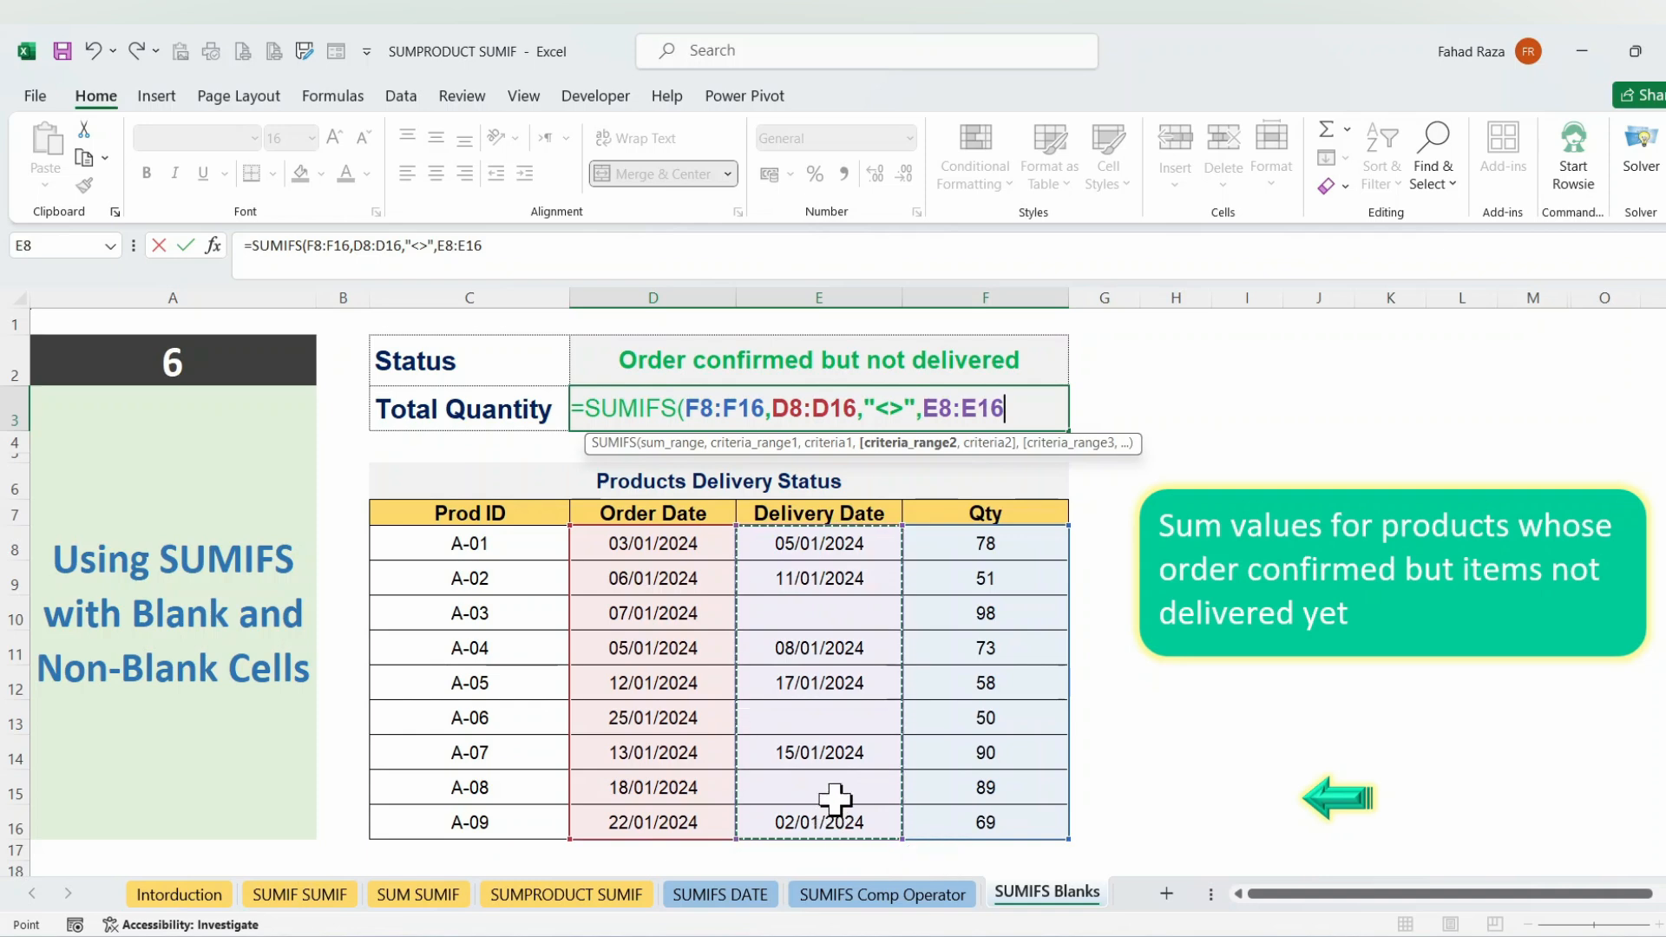
pyautogui.write(',"=')
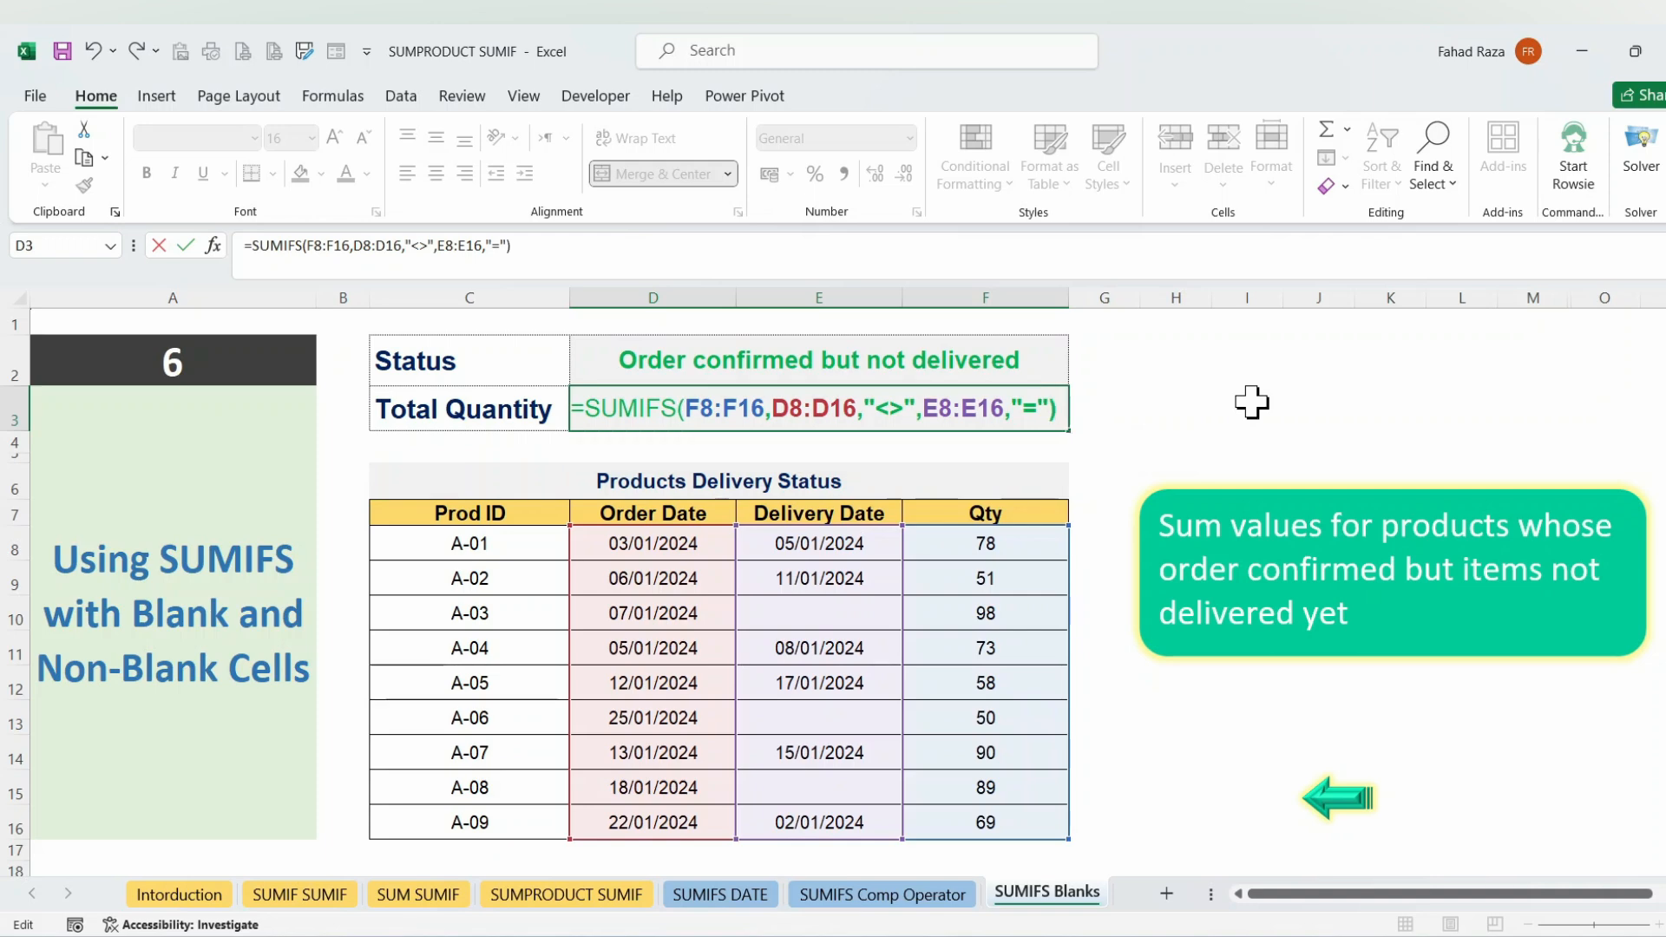
pyautogui.press('Return')
pyautogui.press('Up')
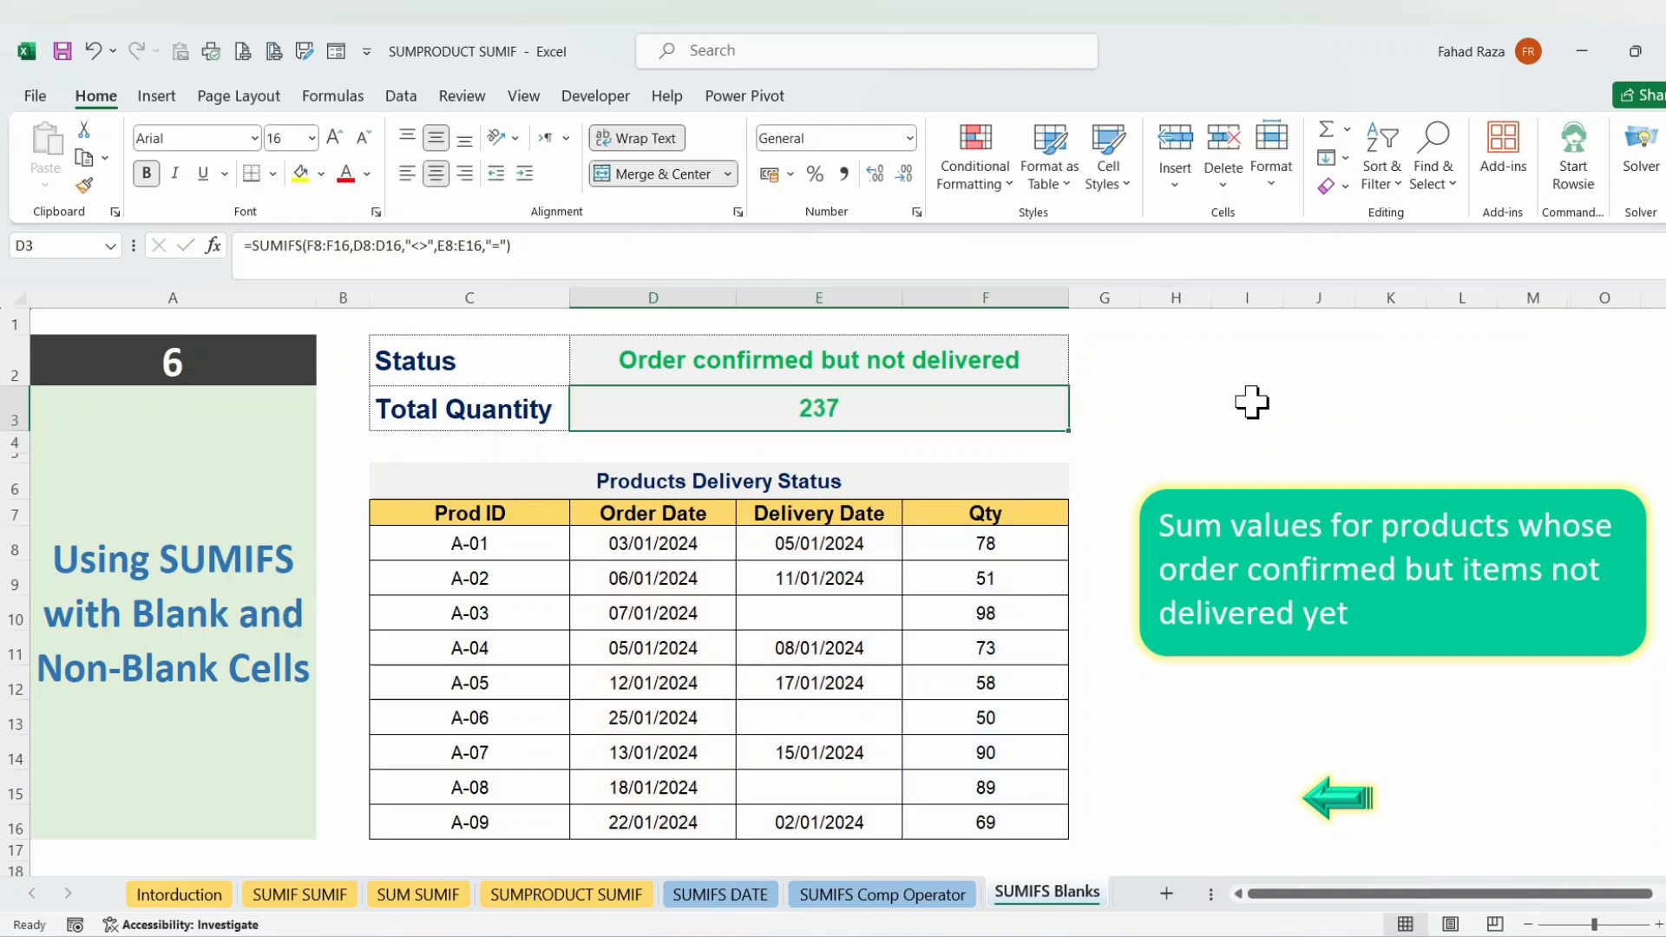
# - Clear the delivery date of product A-05 in E12 to test the blank-cell criterion
pyautogui.click(854, 577)
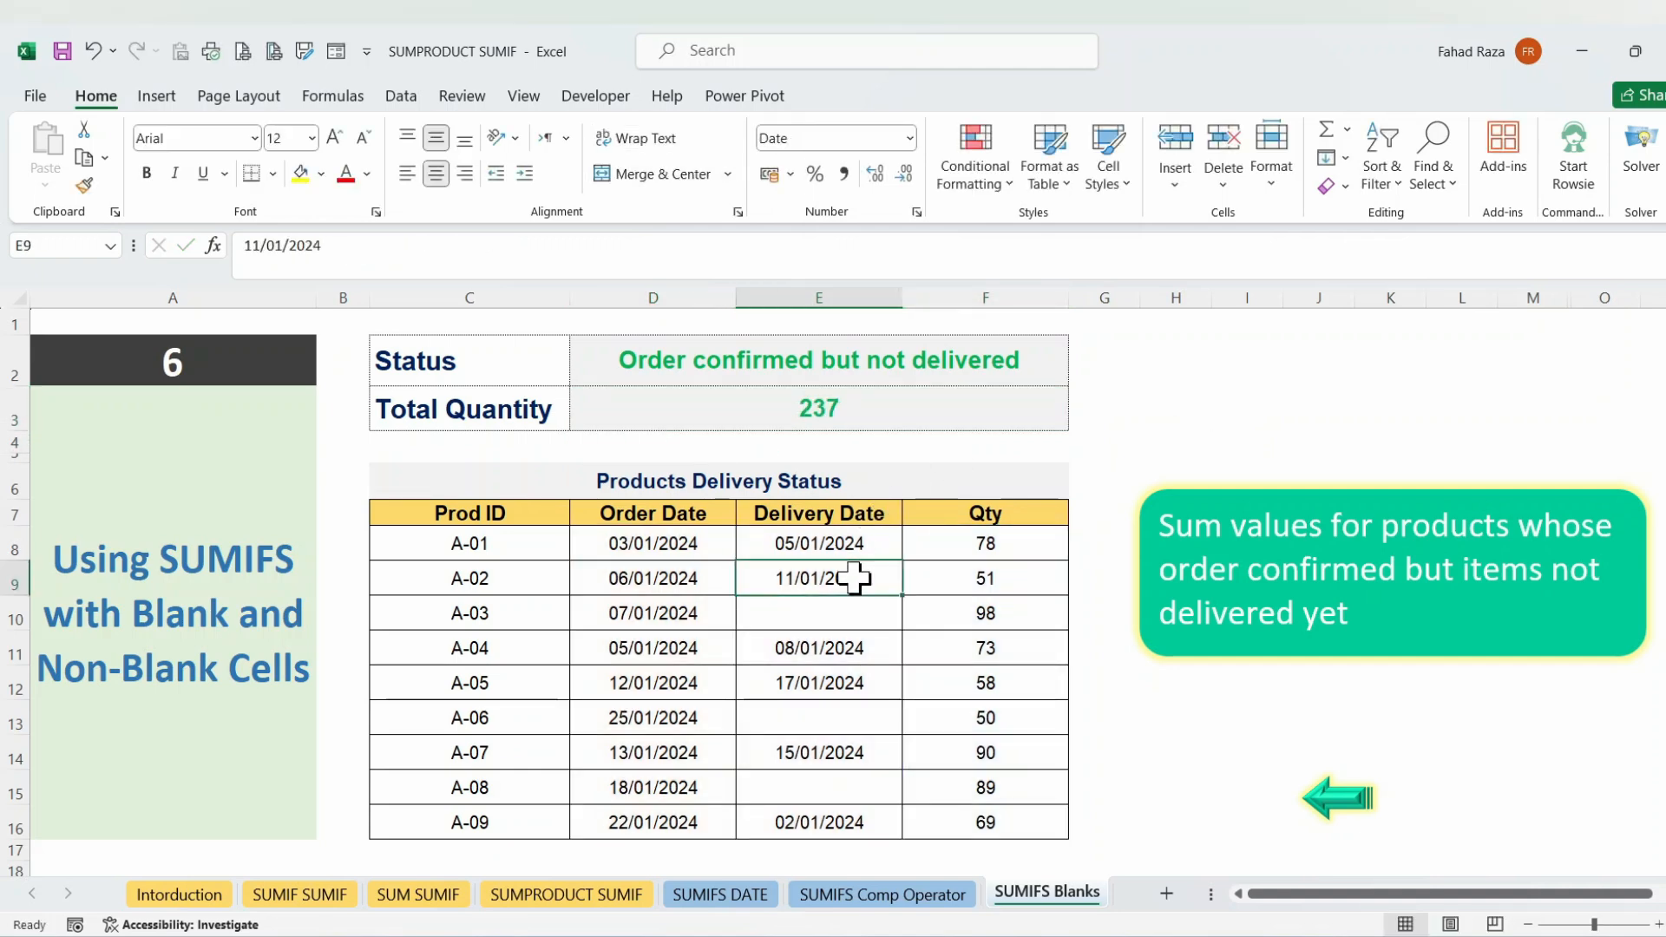
pyautogui.click(790, 699)
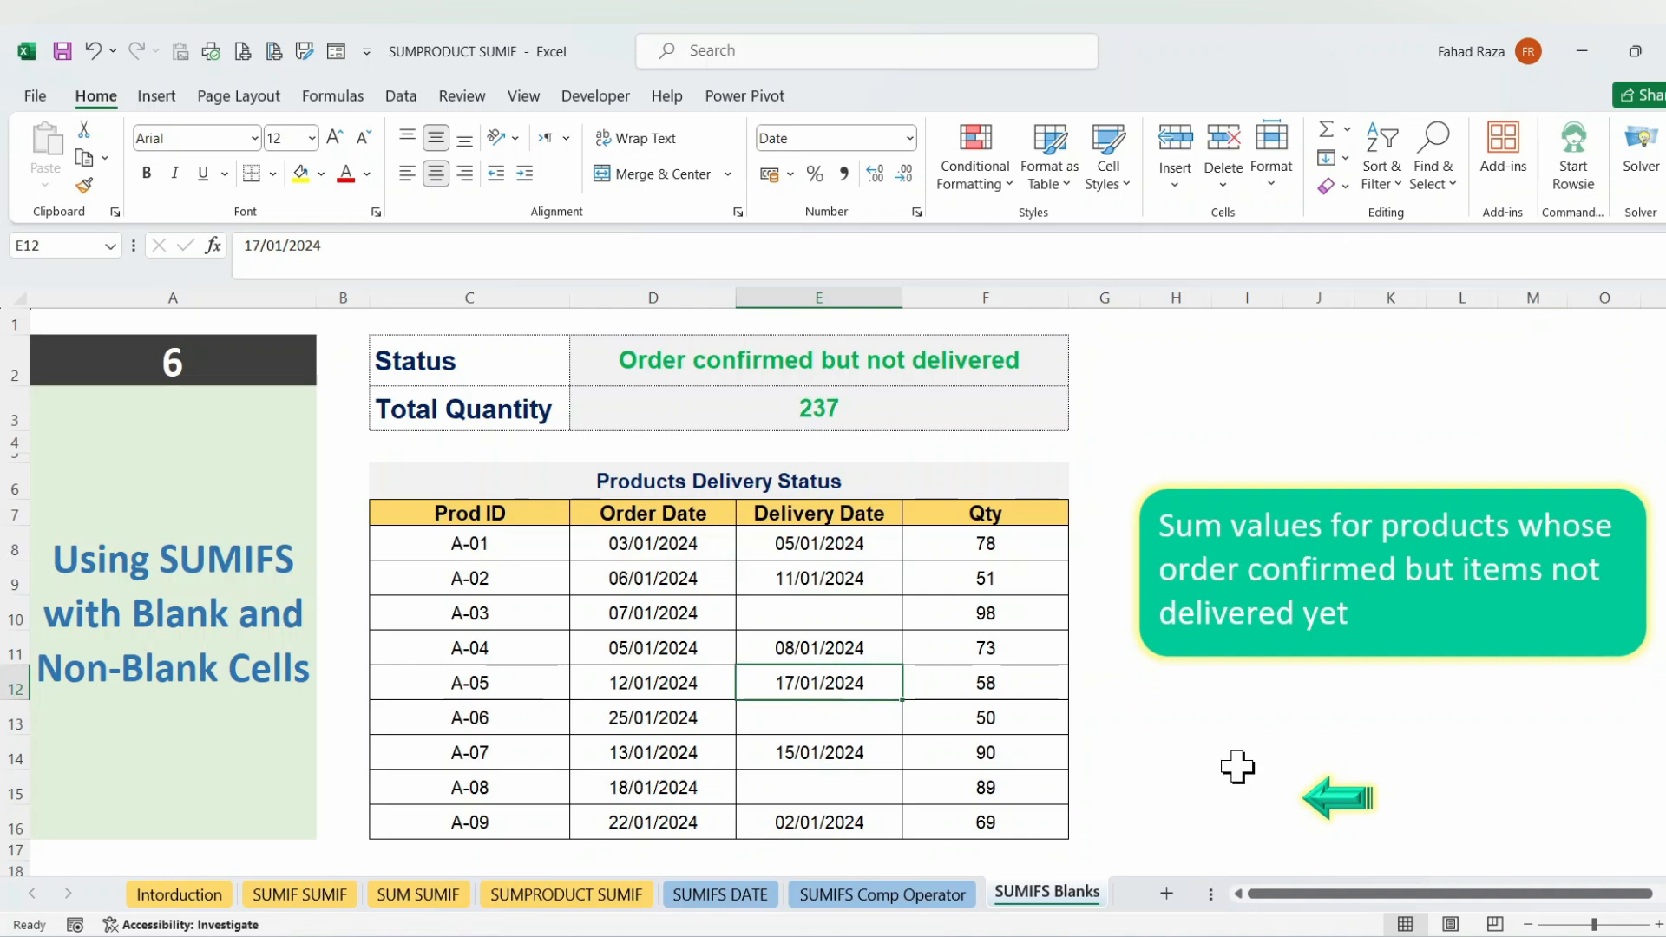
pyautogui.press('Delete')
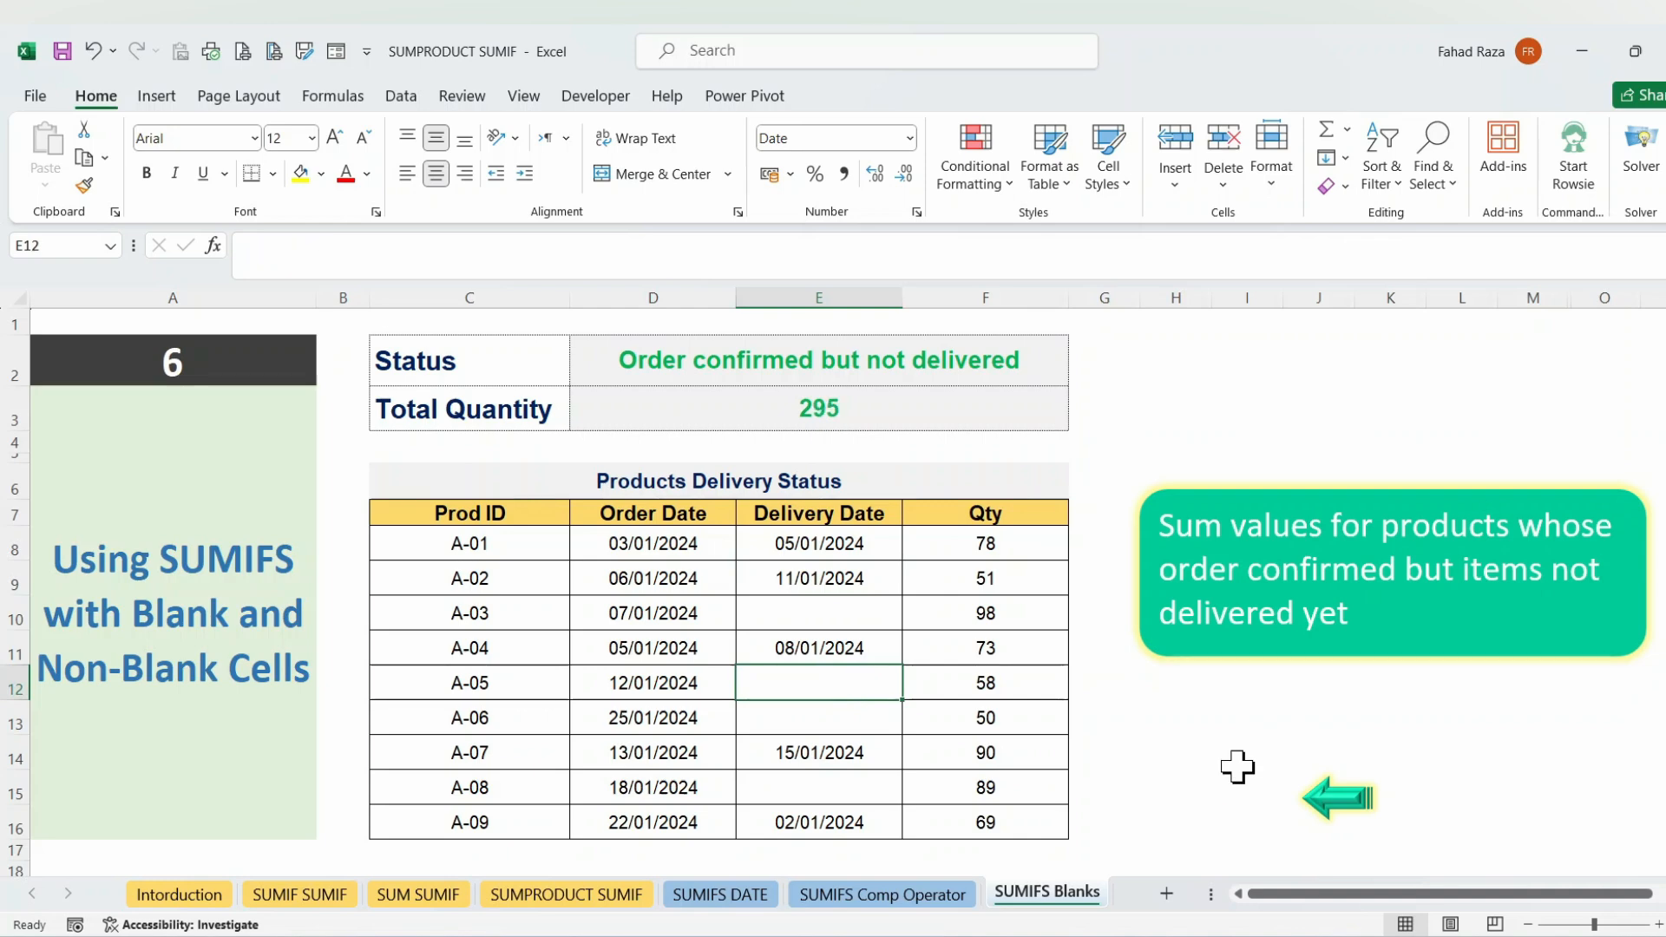
pyautogui.press('Left')
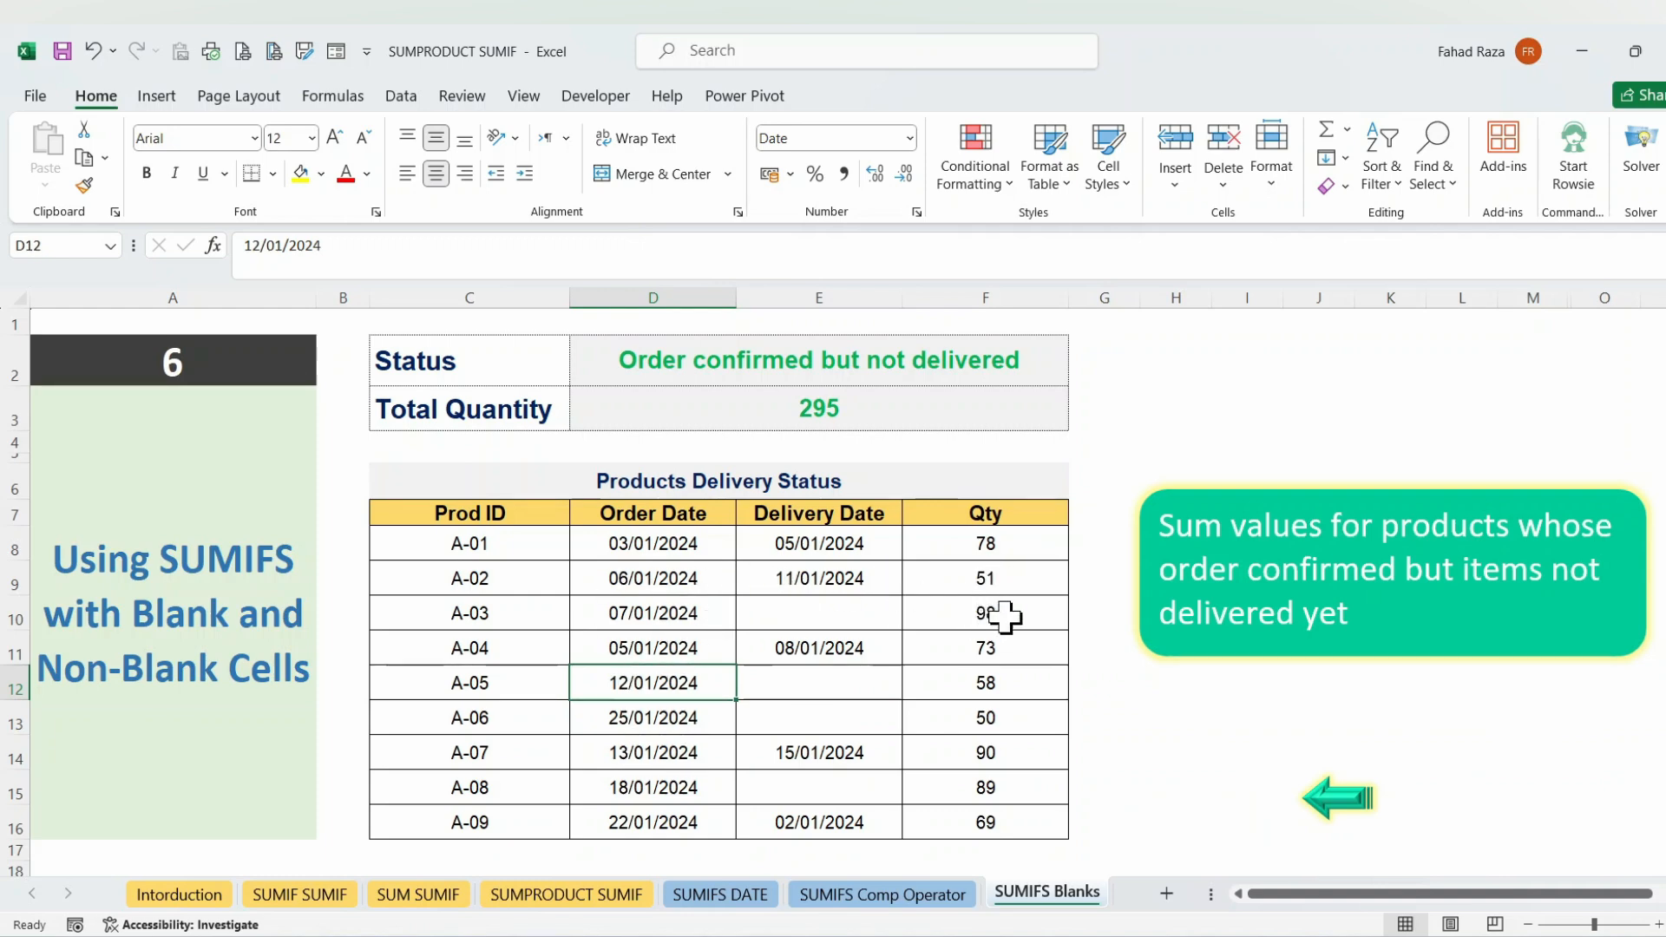
# - Test the non-blank criterion by clearing product A-03's order date in D10, undoing the deletion, and clearing it again
pyautogui.click(678, 618)
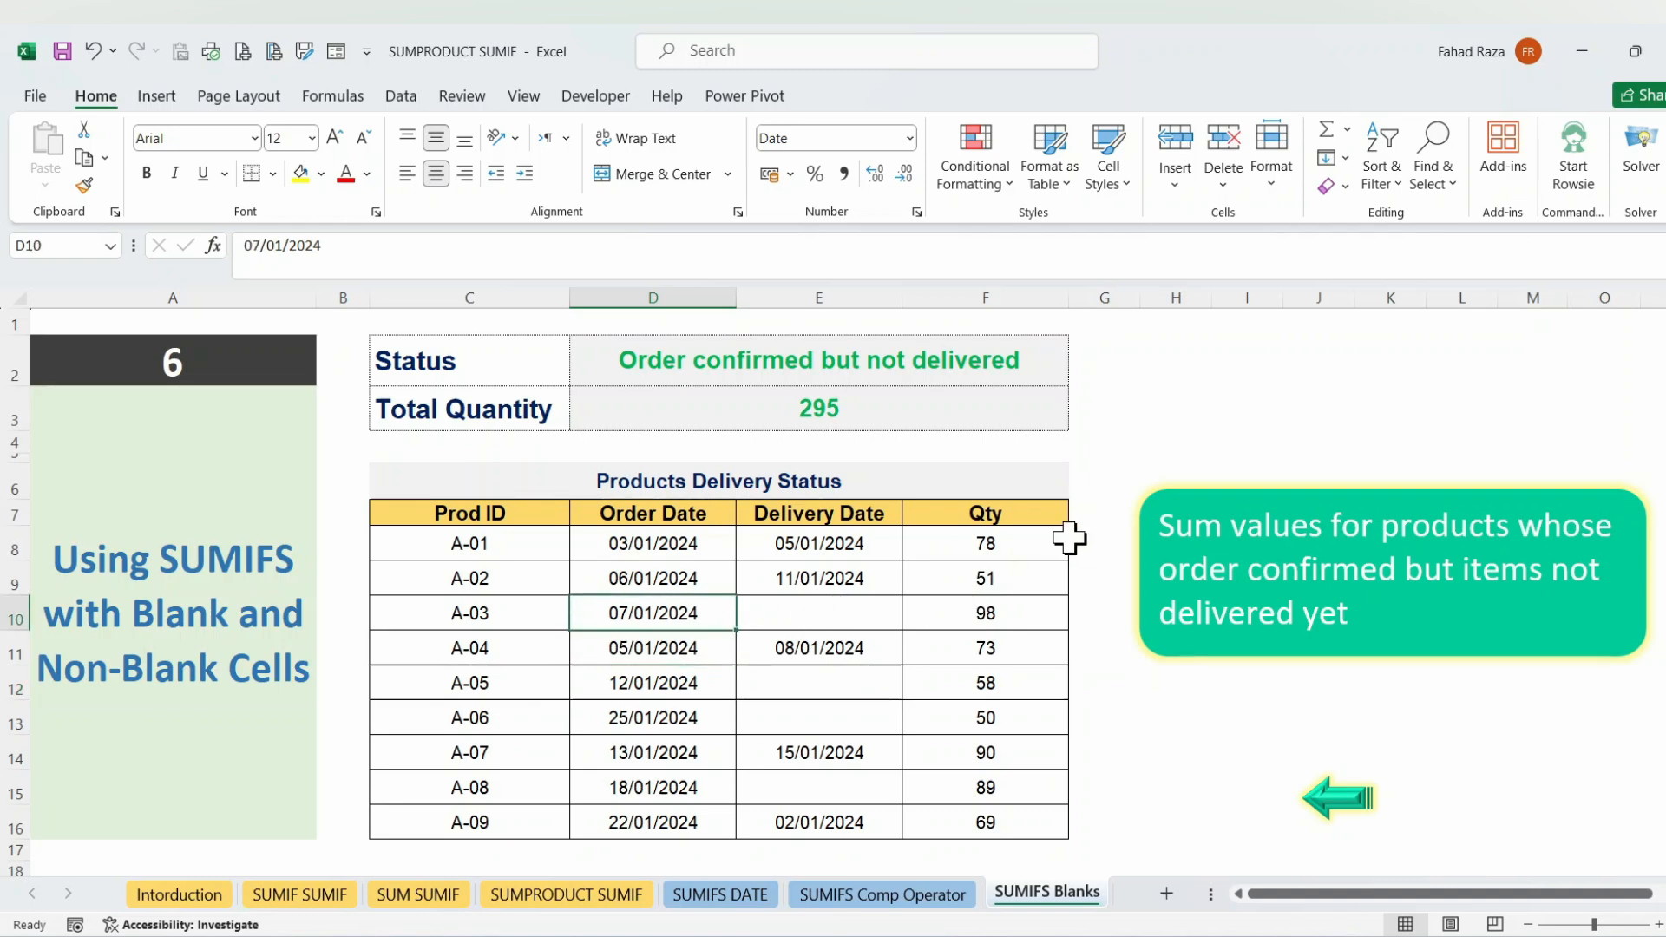
pyautogui.press('Delete')
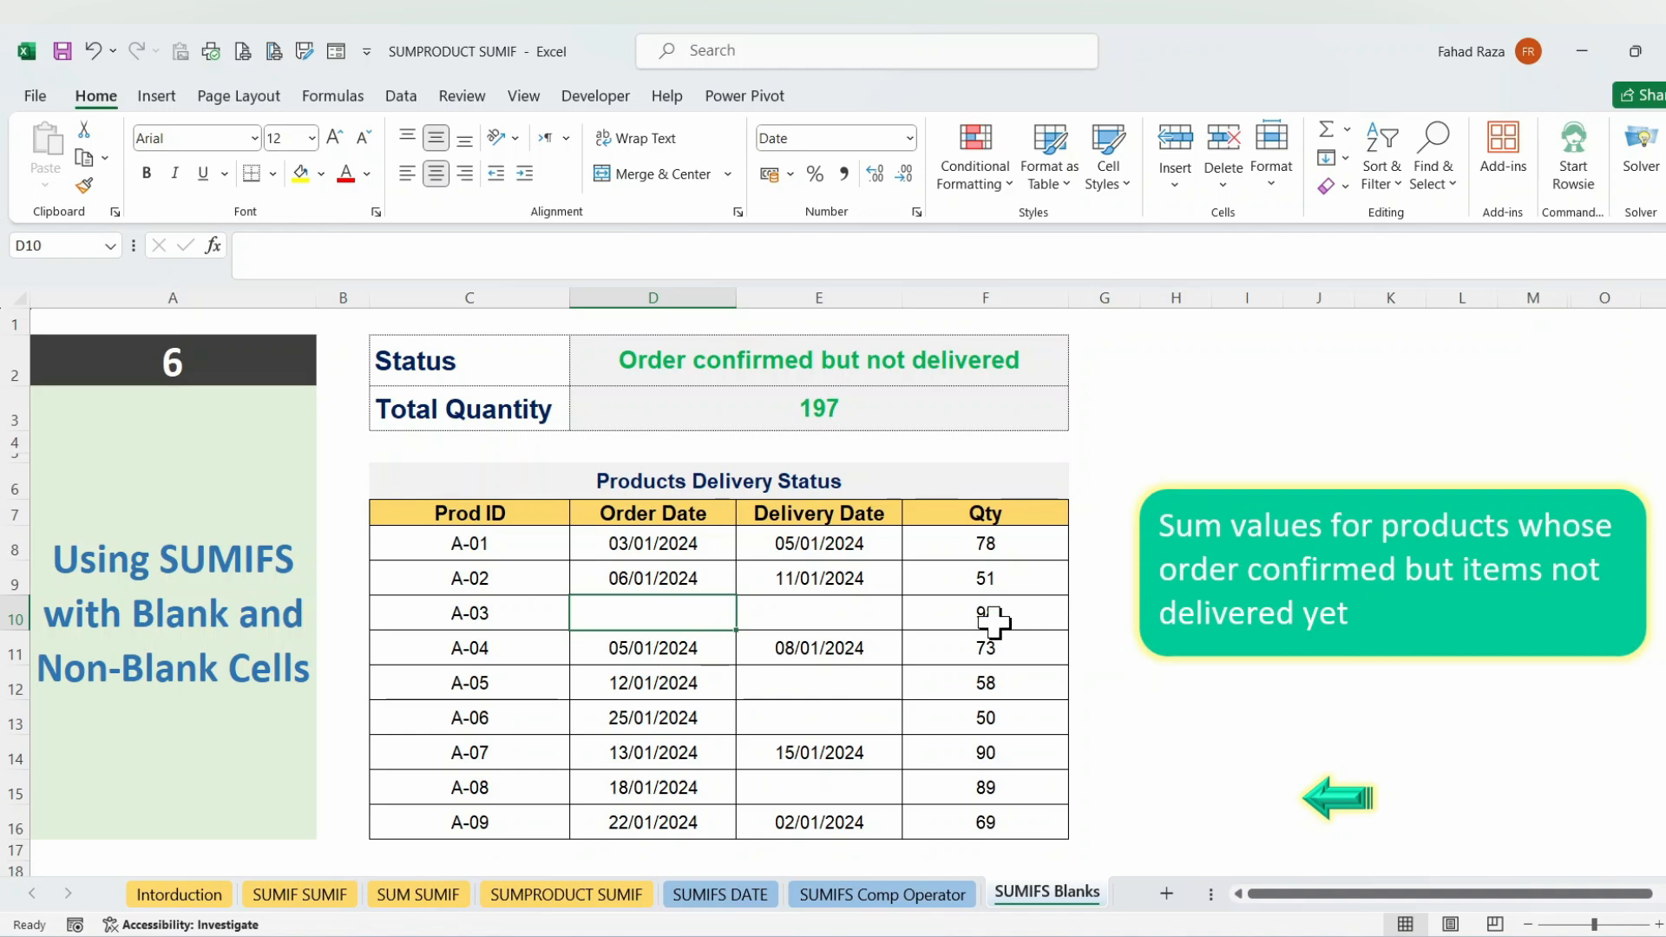
pyautogui.hotkey('ctrl', 'z')
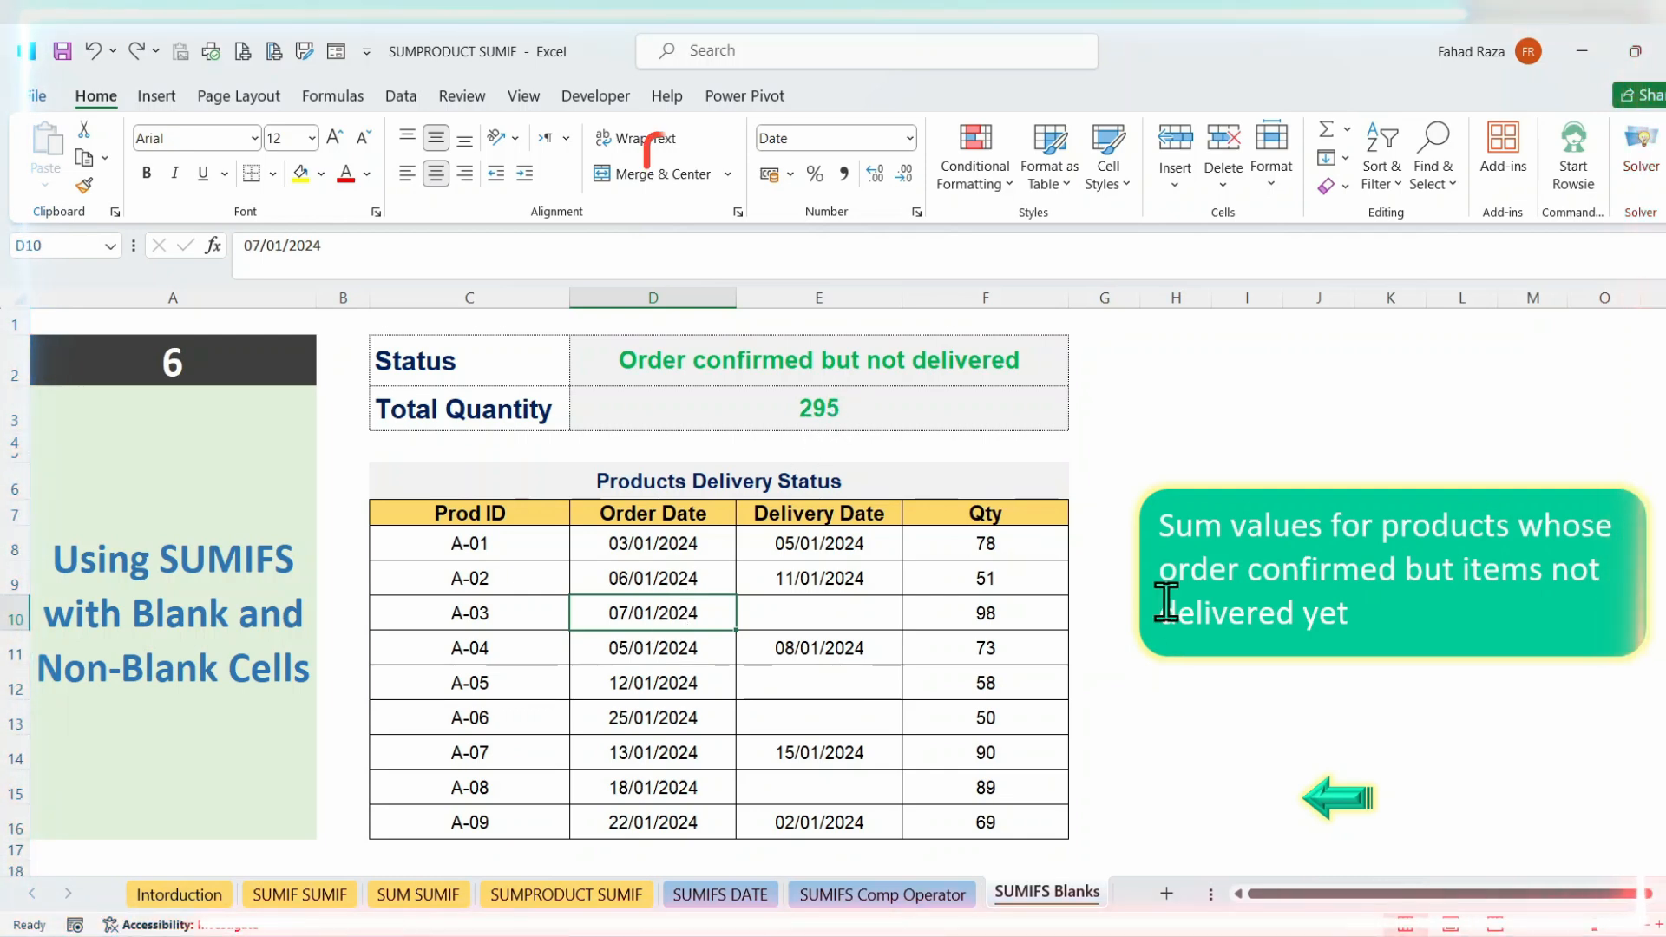
pyautogui.press('Delete')
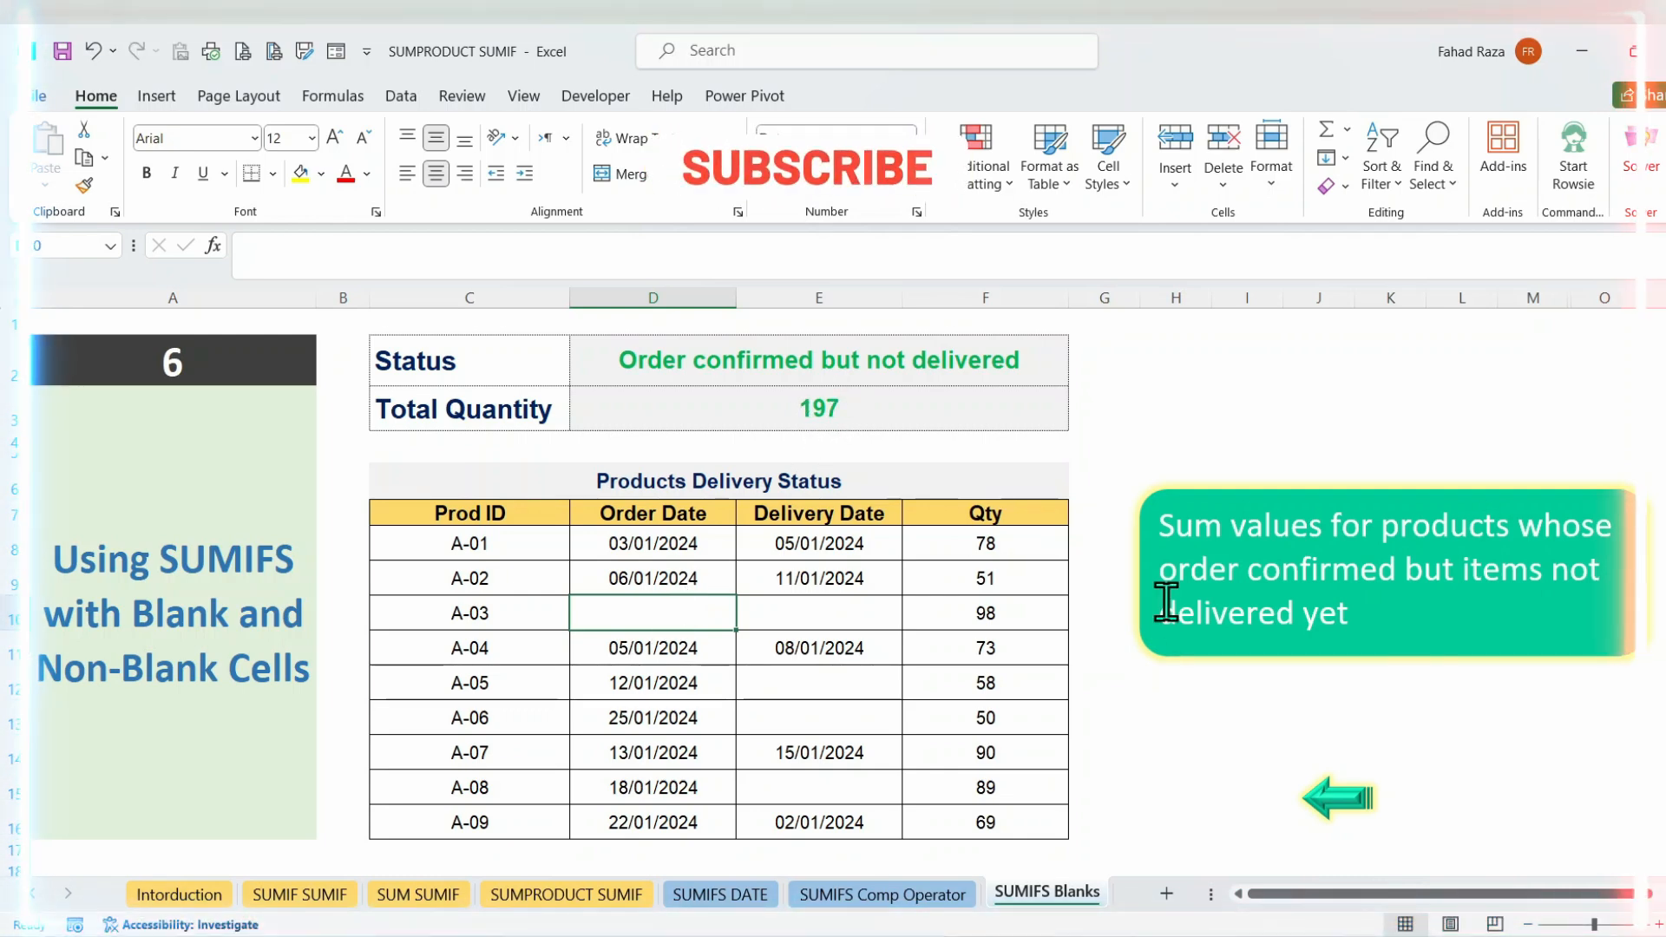